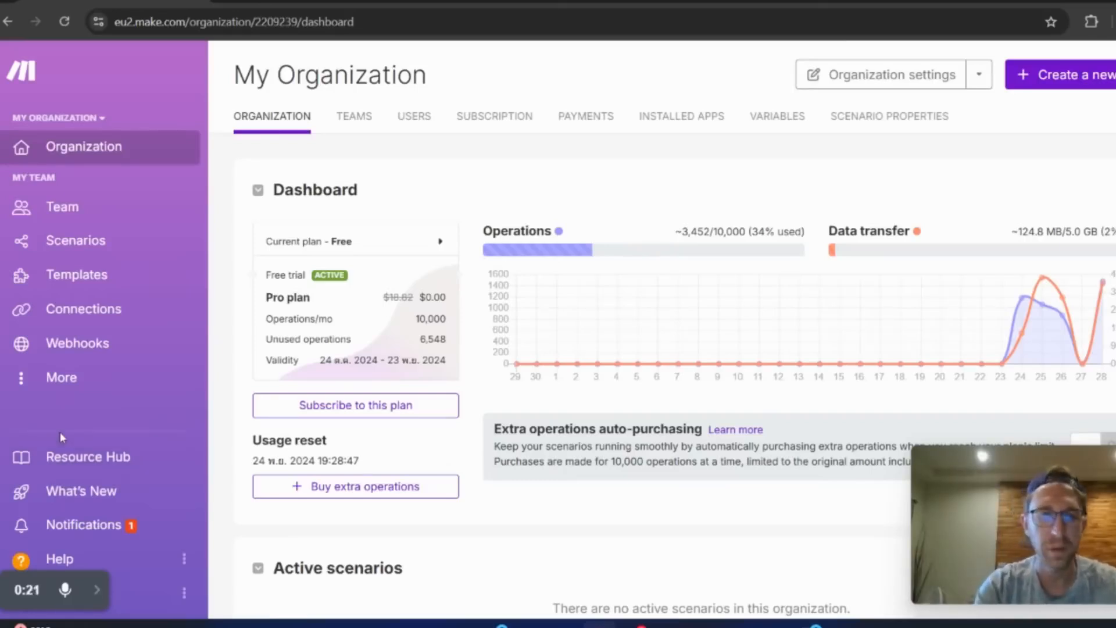
# Step: Examine the Pro plan trial details and the operations usage on the organization dashboard
pyautogui.moveTo(267, 299); pyautogui.dragTo(433, 367)
pyautogui.click(439, 349)
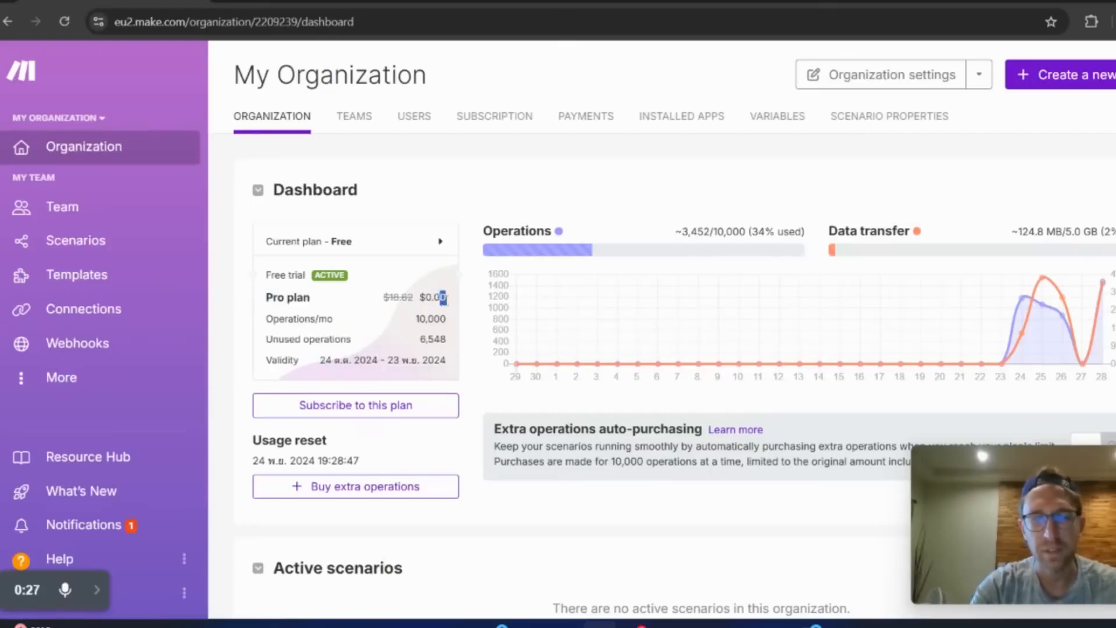
pyautogui.moveTo(442, 298); pyautogui.dragTo(451, 344)
pyautogui.click(452, 344)
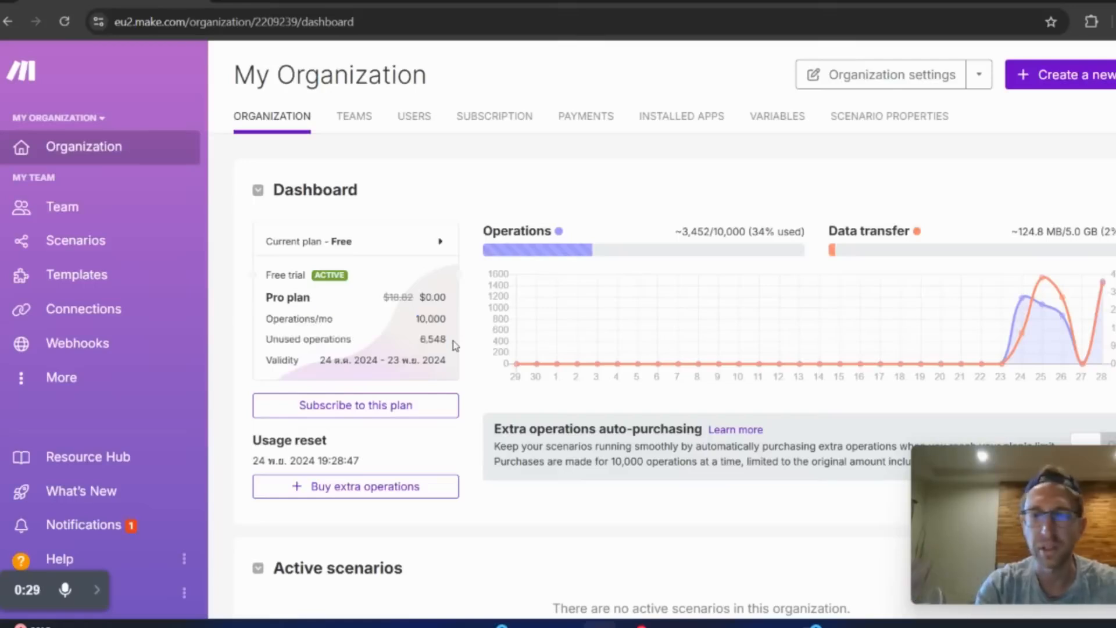
pyautogui.moveTo(667, 231)
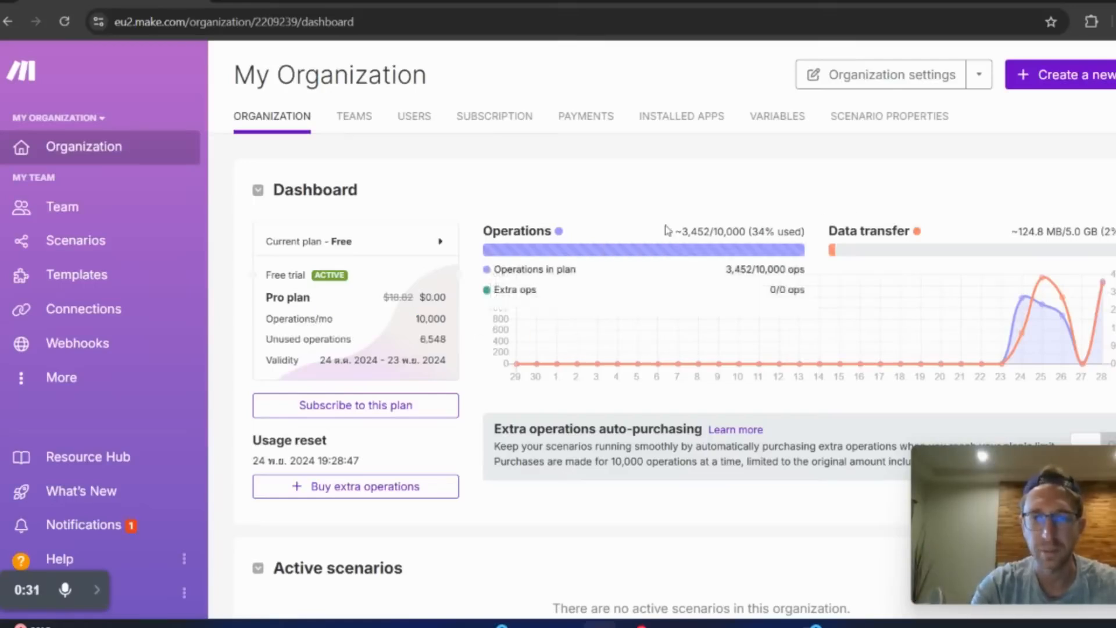
pyautogui.moveTo(674, 231); pyautogui.dragTo(806, 232)
pyautogui.click(737, 231)
pyautogui.moveTo(738, 230); pyautogui.dragTo(797, 229)
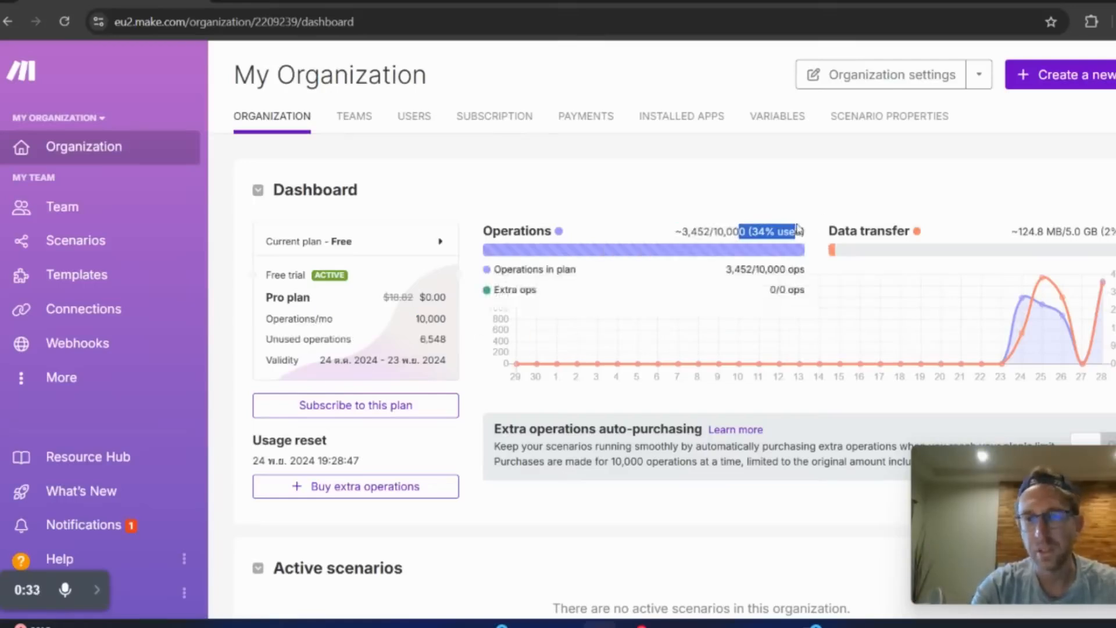
pyautogui.click(798, 229)
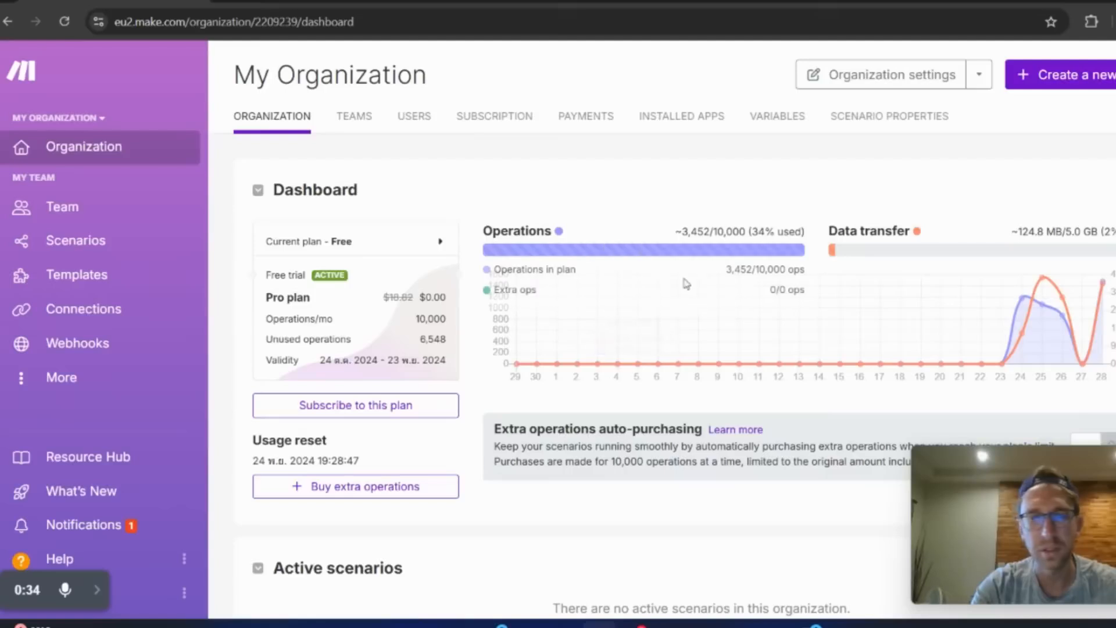
# Step: View the organization's teams and its list of users
pyautogui.click(354, 114)
pyautogui.moveTo(632, 226)
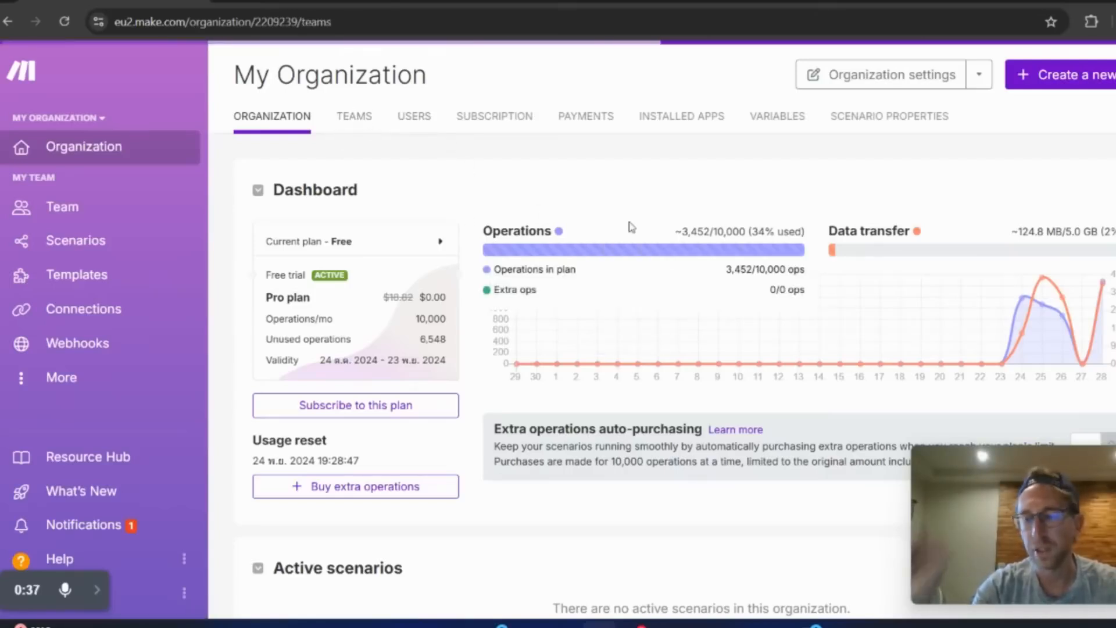
pyautogui.click(419, 115)
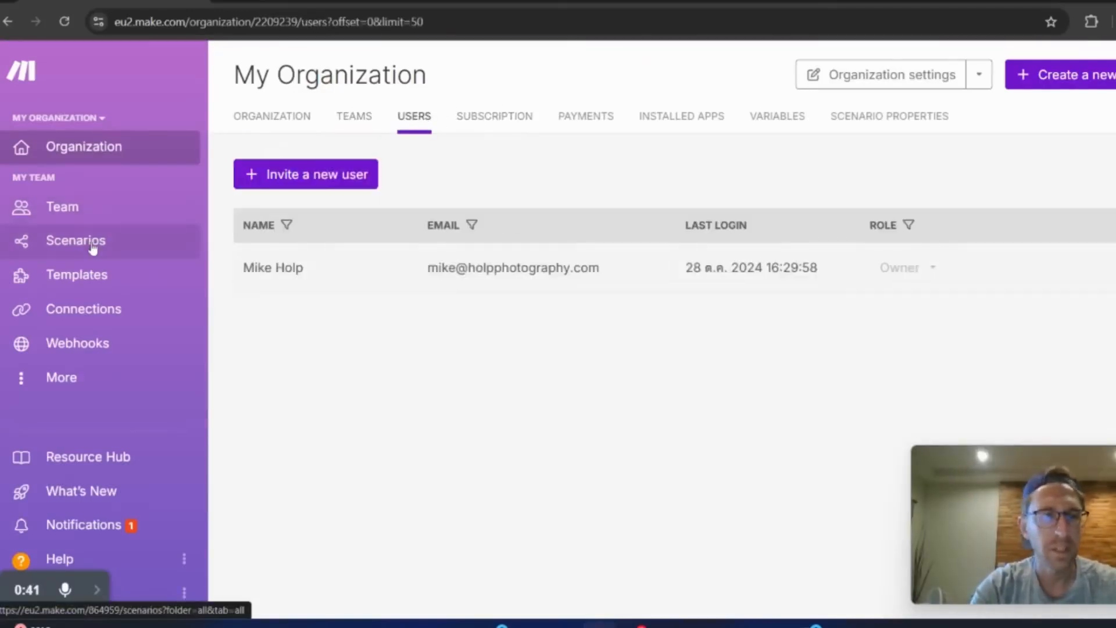
# Step: Browse the public templates and examine the app connections and descriptions of several of them
pyautogui.click(94, 285)
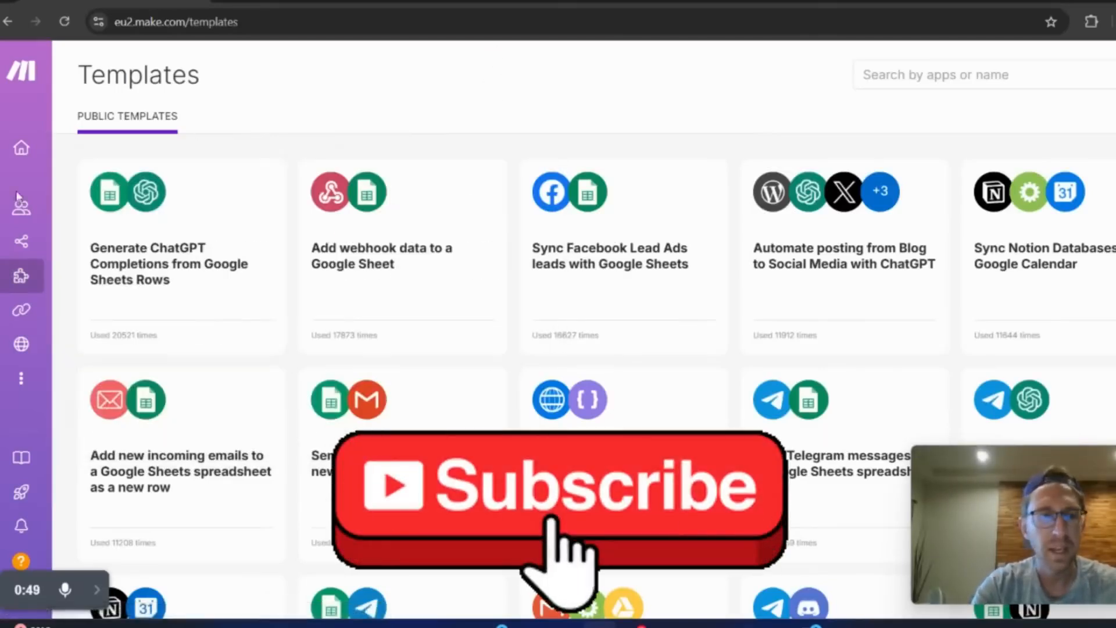
pyautogui.moveTo(93, 278)
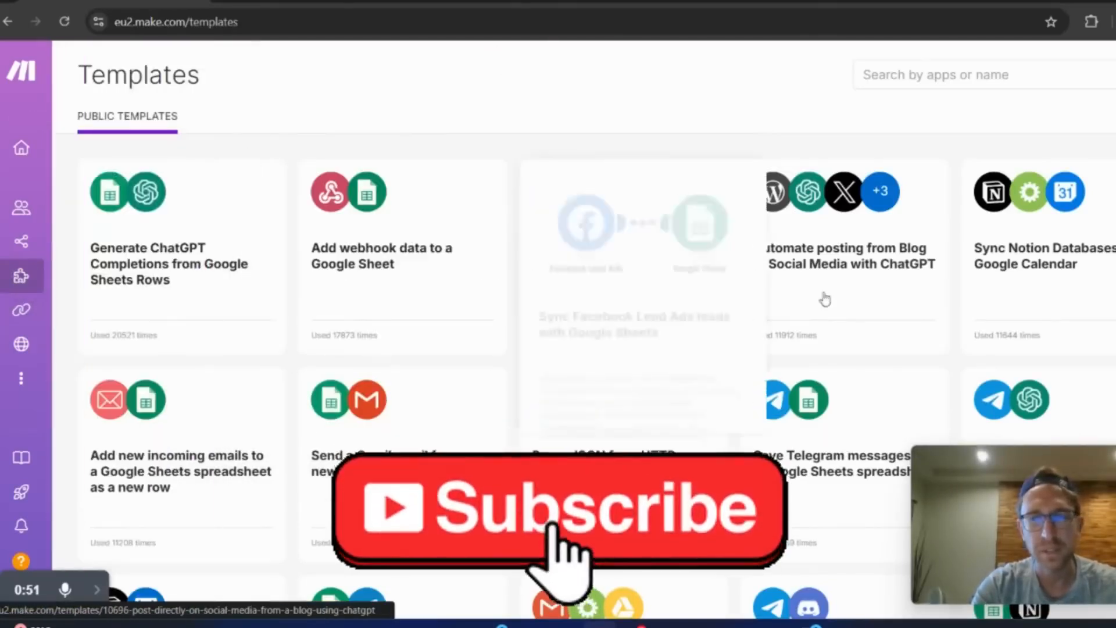
pyautogui.moveTo(728, 242)
pyautogui.moveTo(635, 250)
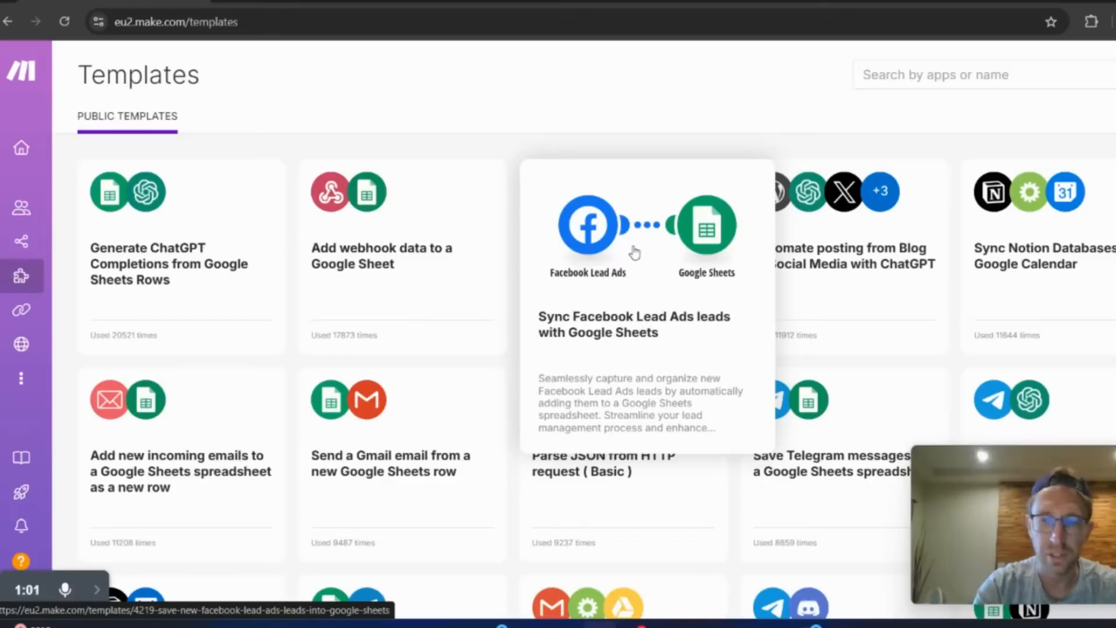
pyautogui.moveTo(861, 209)
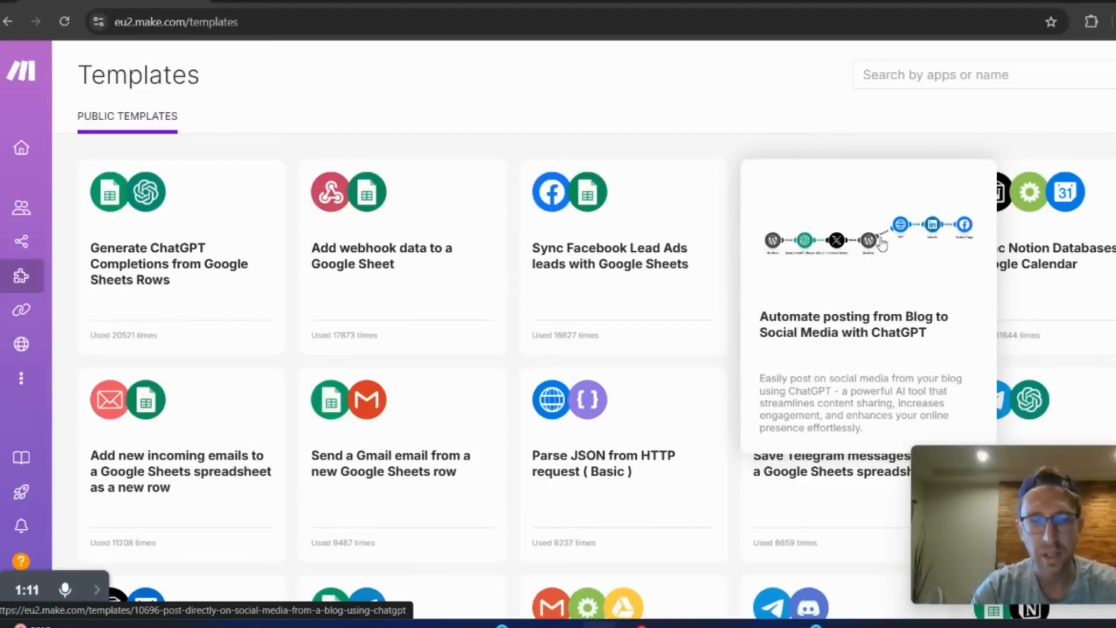
pyautogui.moveTo(640, 453)
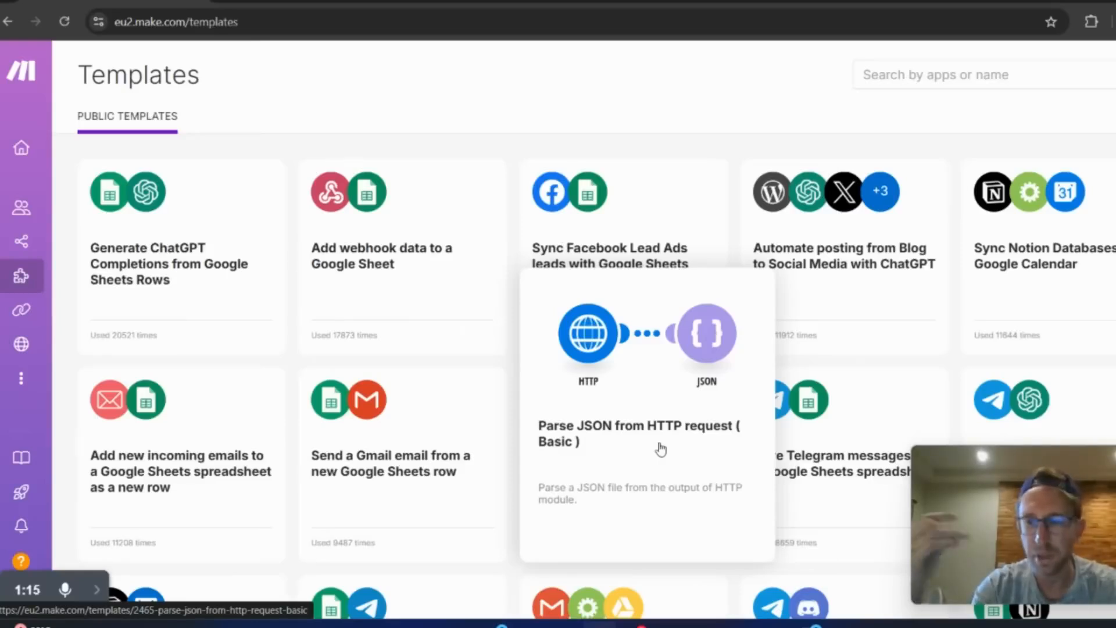
pyautogui.scroll(-1, 694, 429)
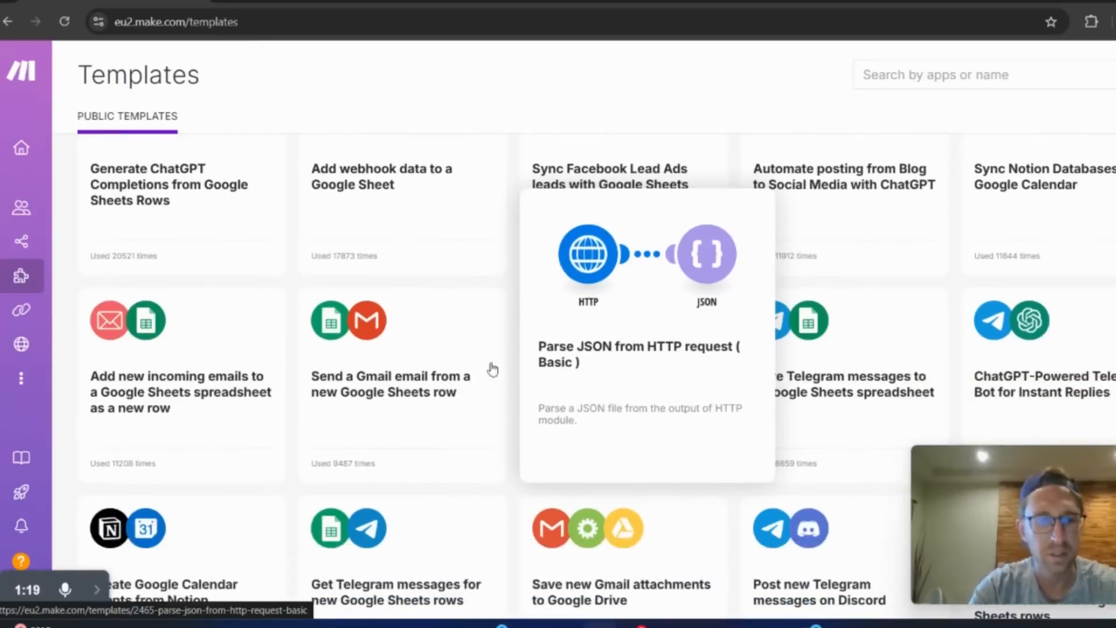
pyautogui.scroll(-10, 829, 314)
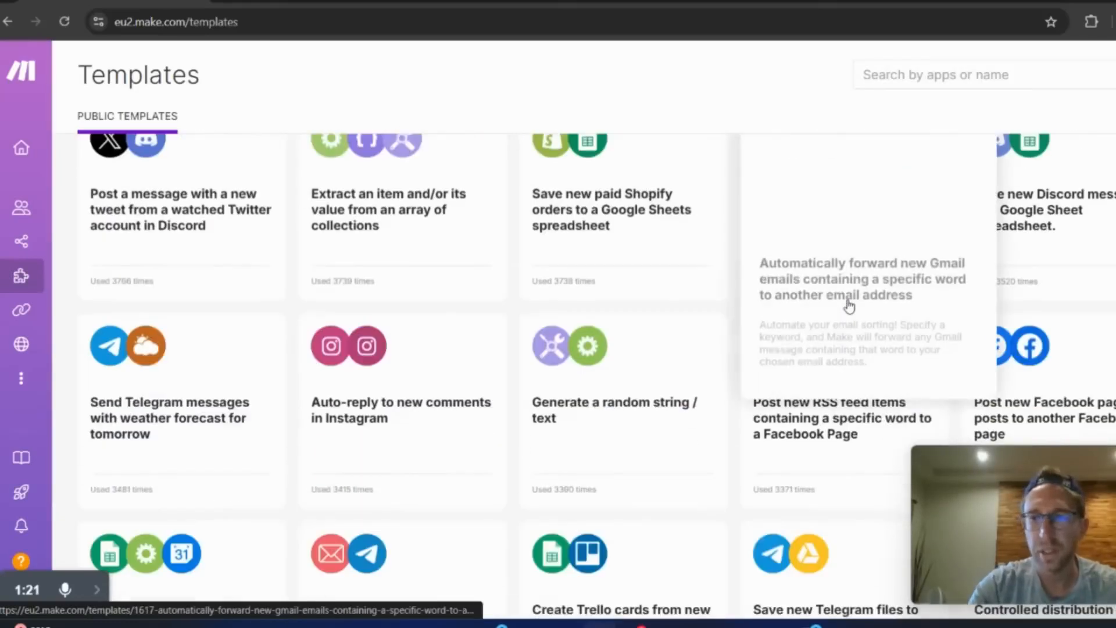
pyautogui.scroll(-4, 848, 304)
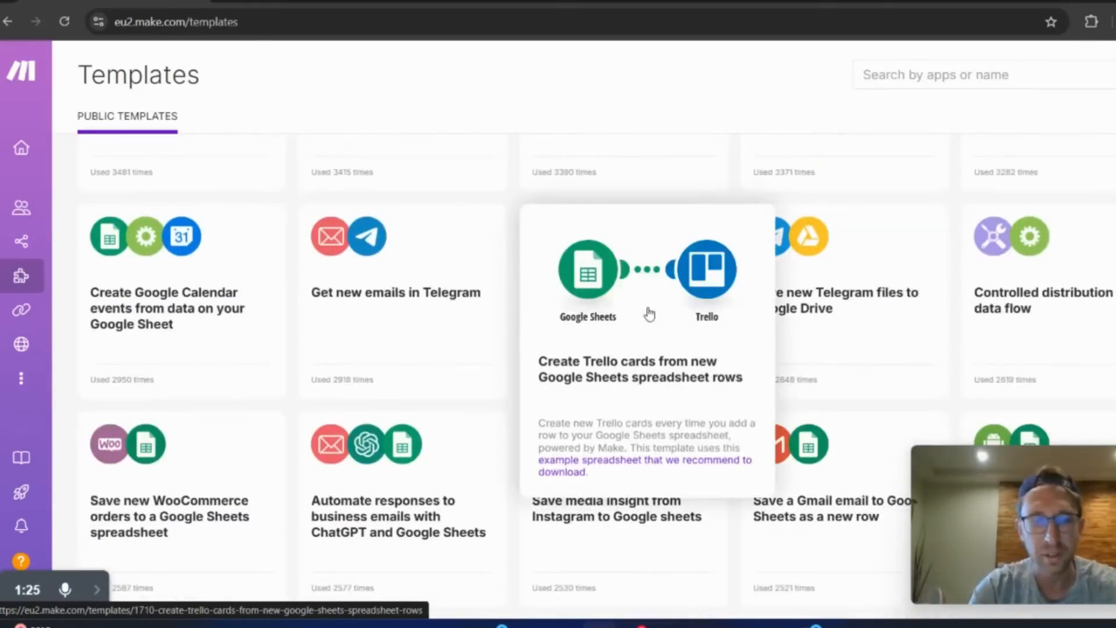
pyautogui.moveTo(441, 351)
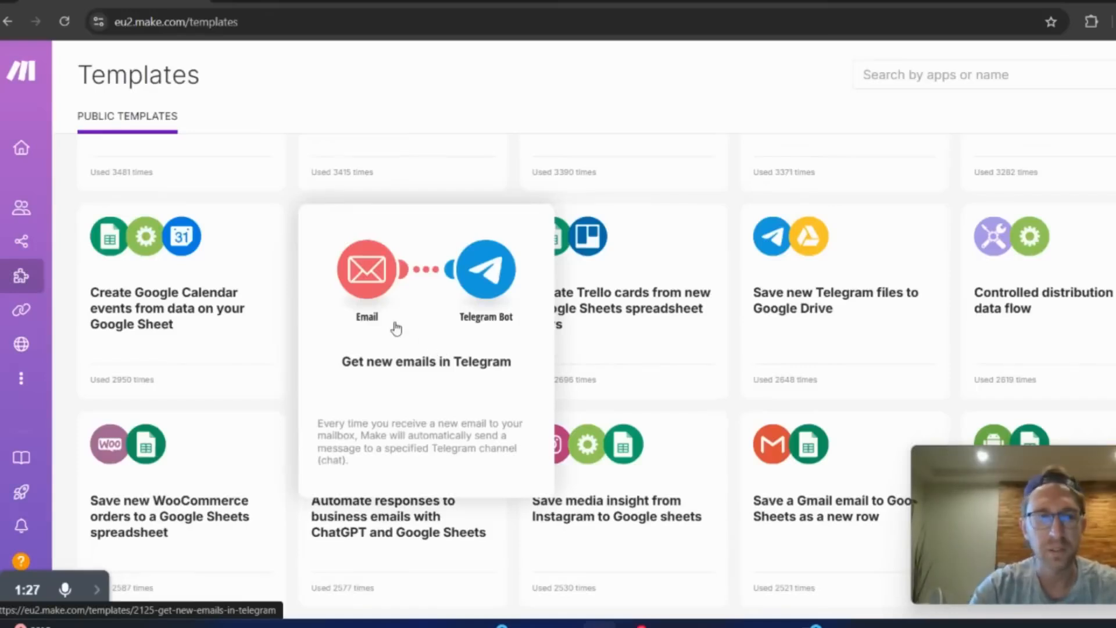
pyautogui.moveTo(167, 266)
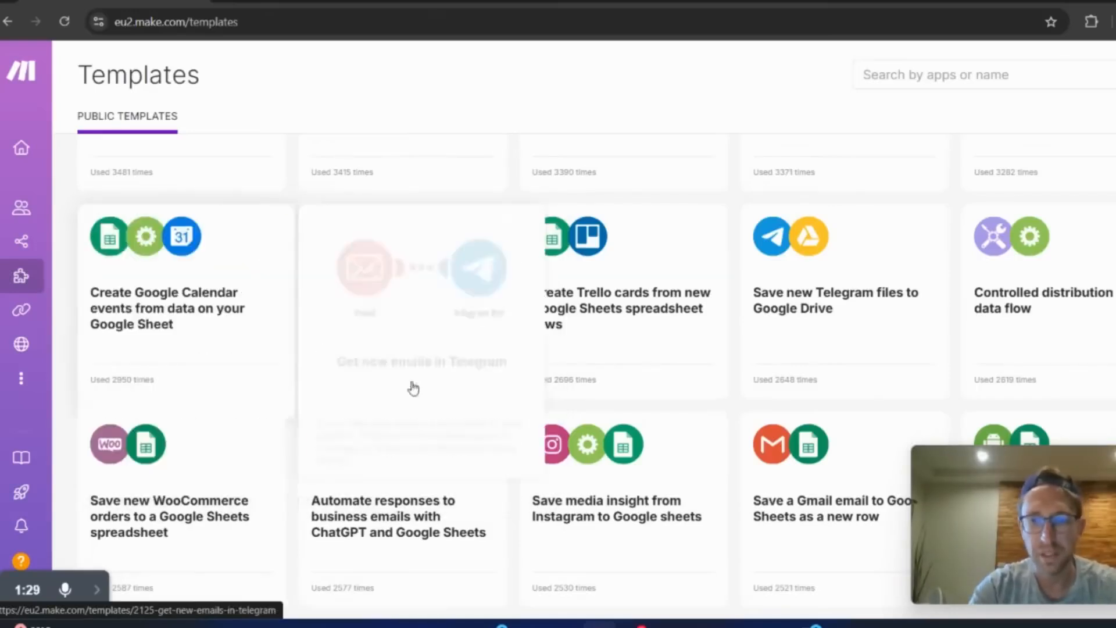
pyautogui.scroll(-5, 663, 469)
pyautogui.scroll(7, 663, 468)
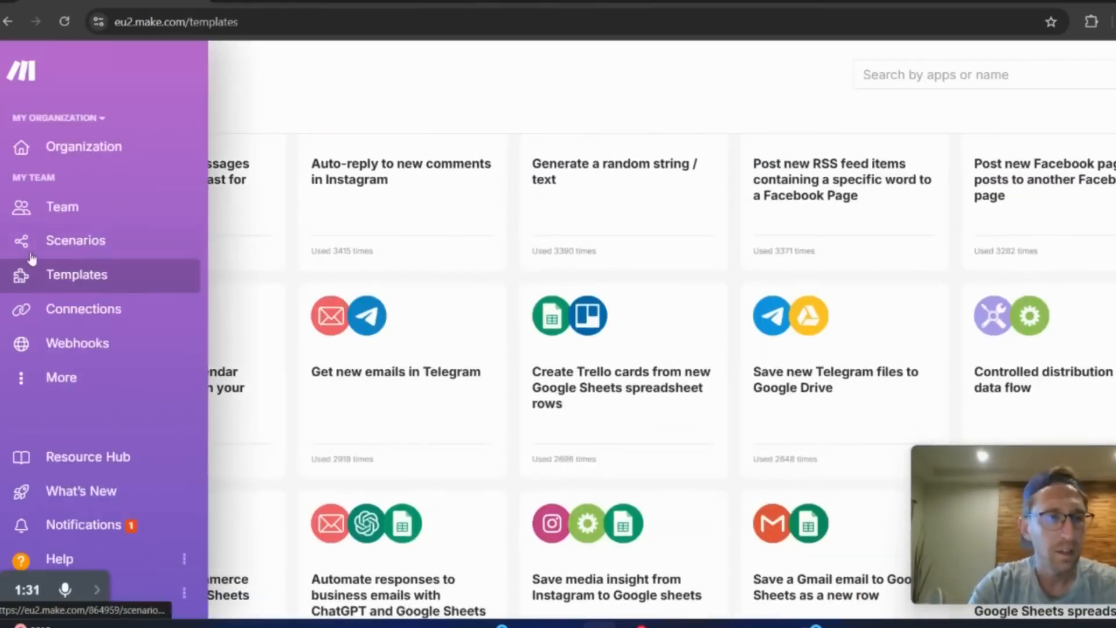
# Step: Go to the team's scenarios and start a new scenario built from scratch
pyautogui.click(93, 240)
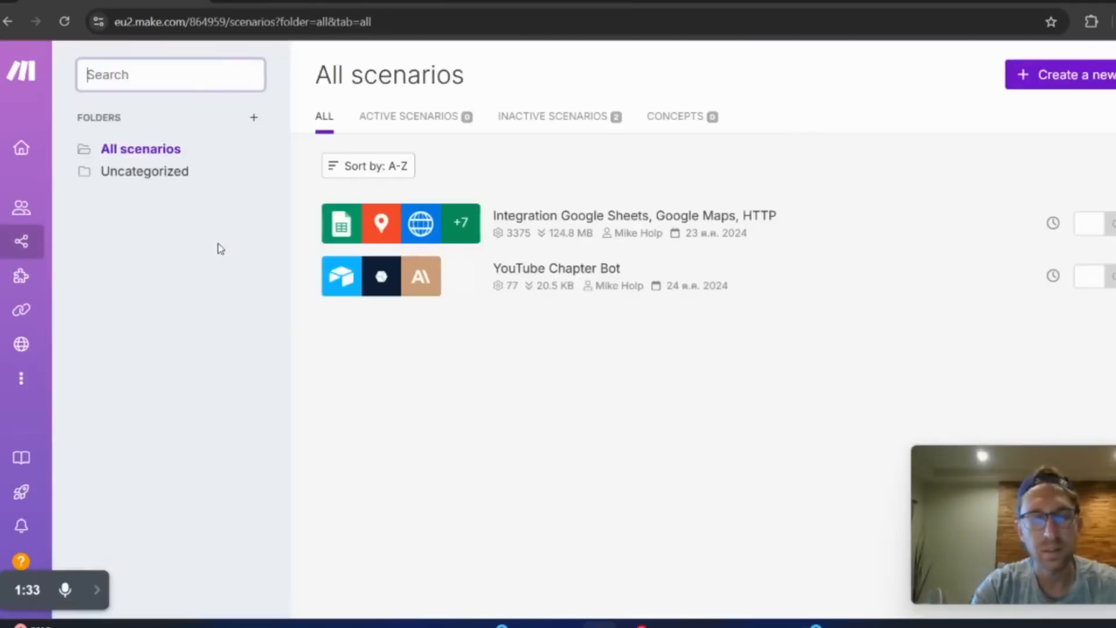
pyautogui.moveTo(35, 246)
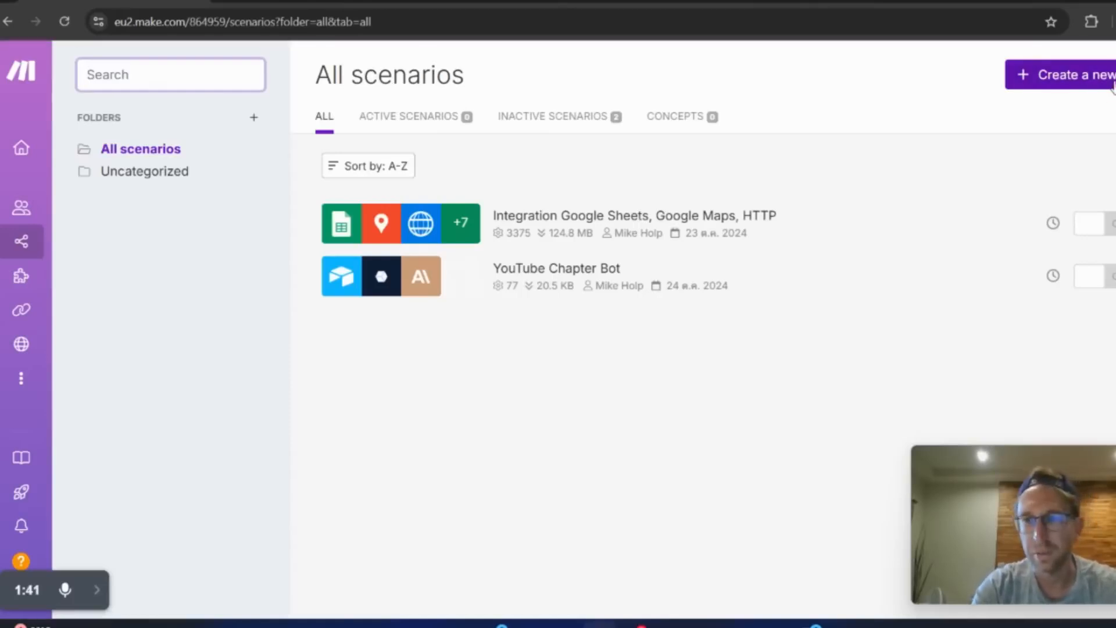
pyautogui.click(1113, 85)
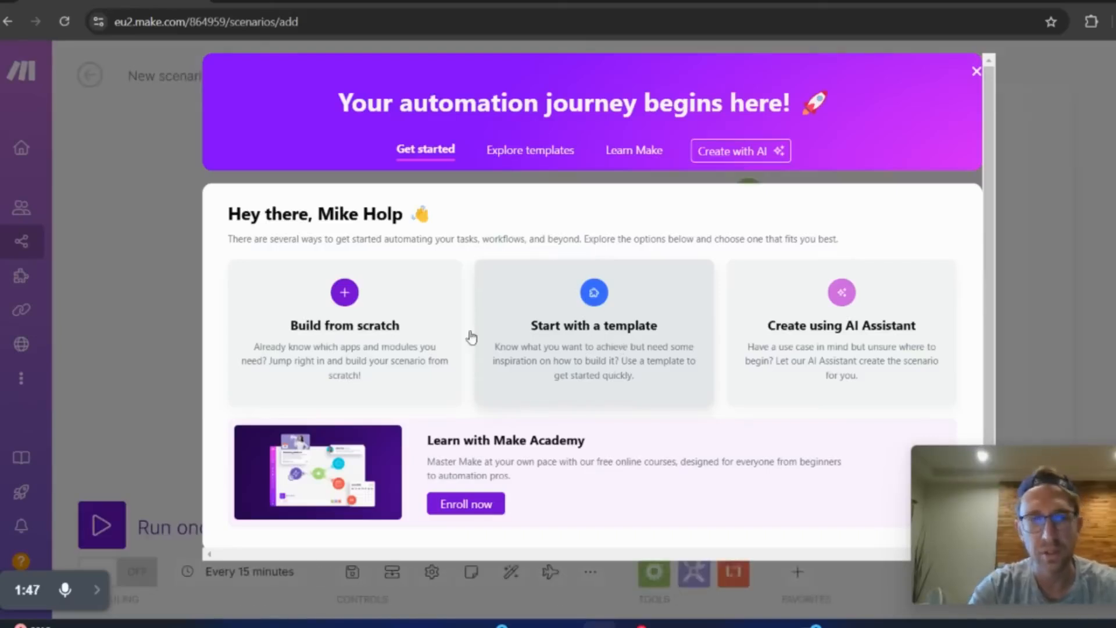
pyautogui.click(364, 337)
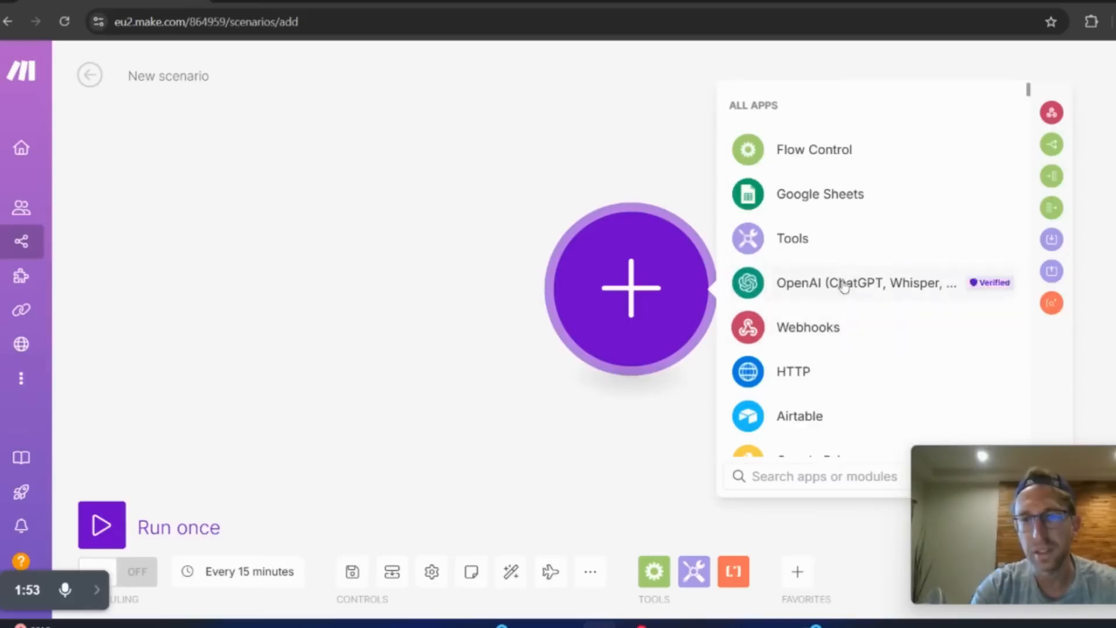
# Step: Add the Google Sheets "Create a Spreadsheet" module as the scenario's first module
pyautogui.click(821, 202)
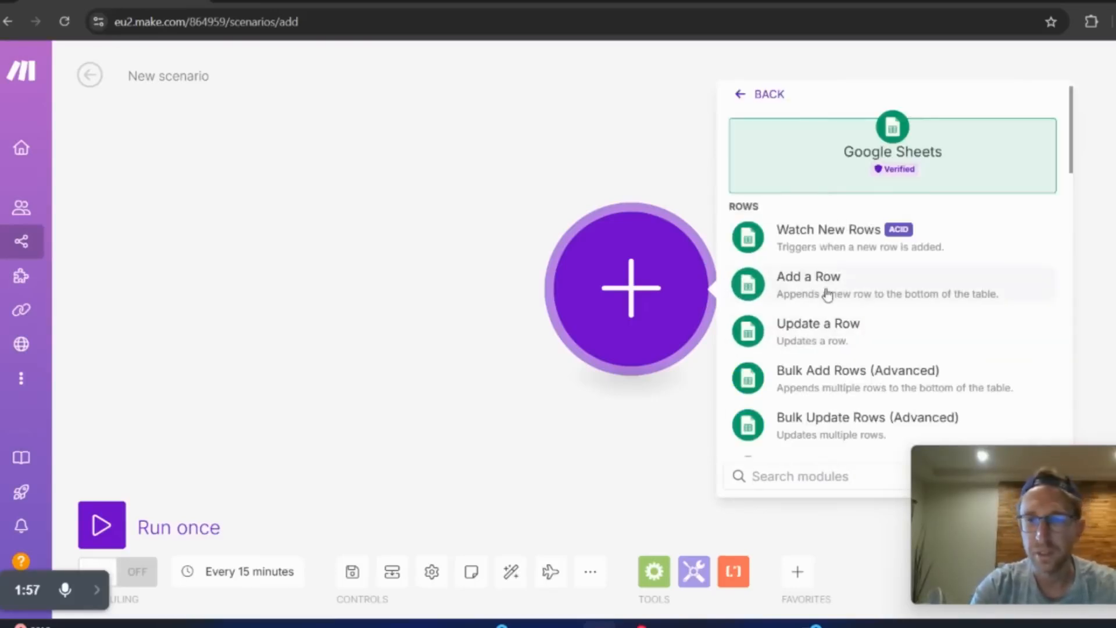
pyautogui.scroll(-5, 825, 294)
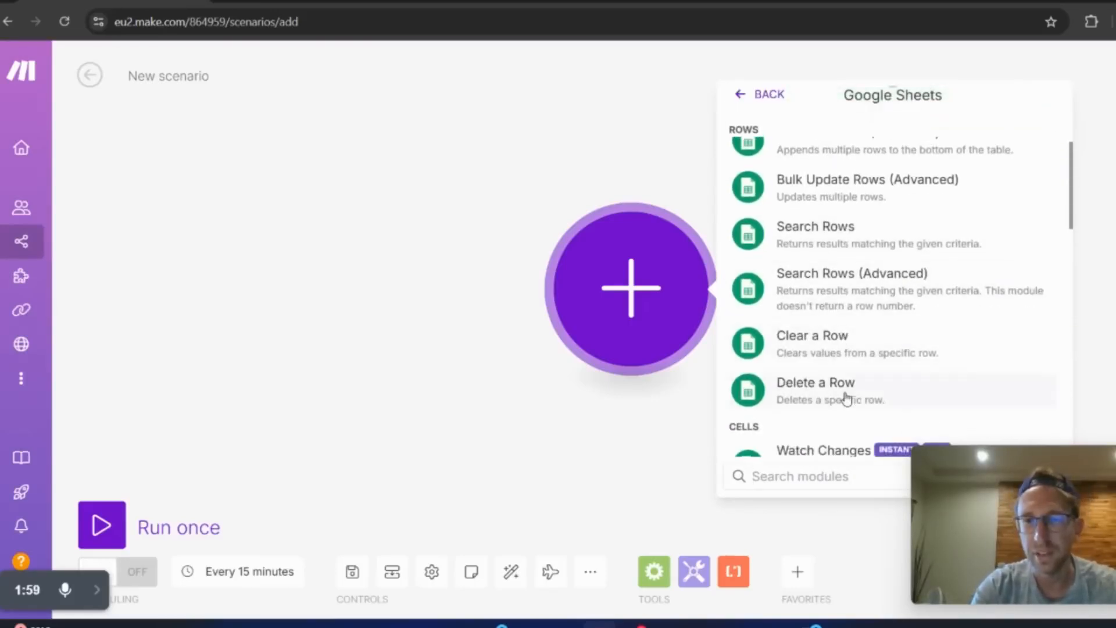
pyautogui.scroll(-5, 844, 392)
pyautogui.scroll(-3, 837, 413)
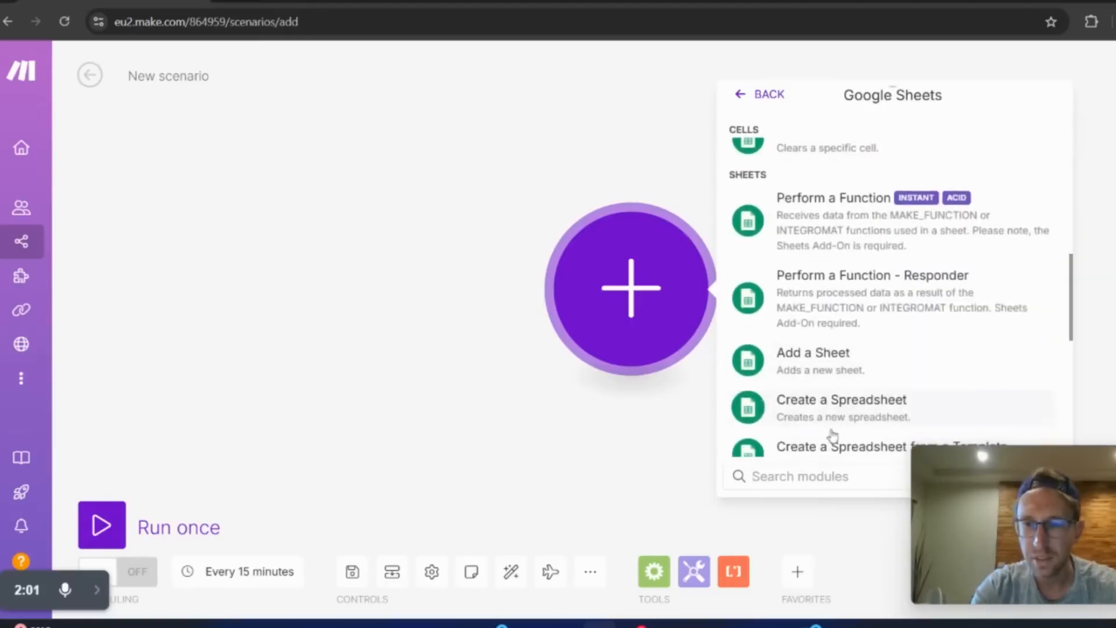
pyautogui.scroll(-2, 848, 395)
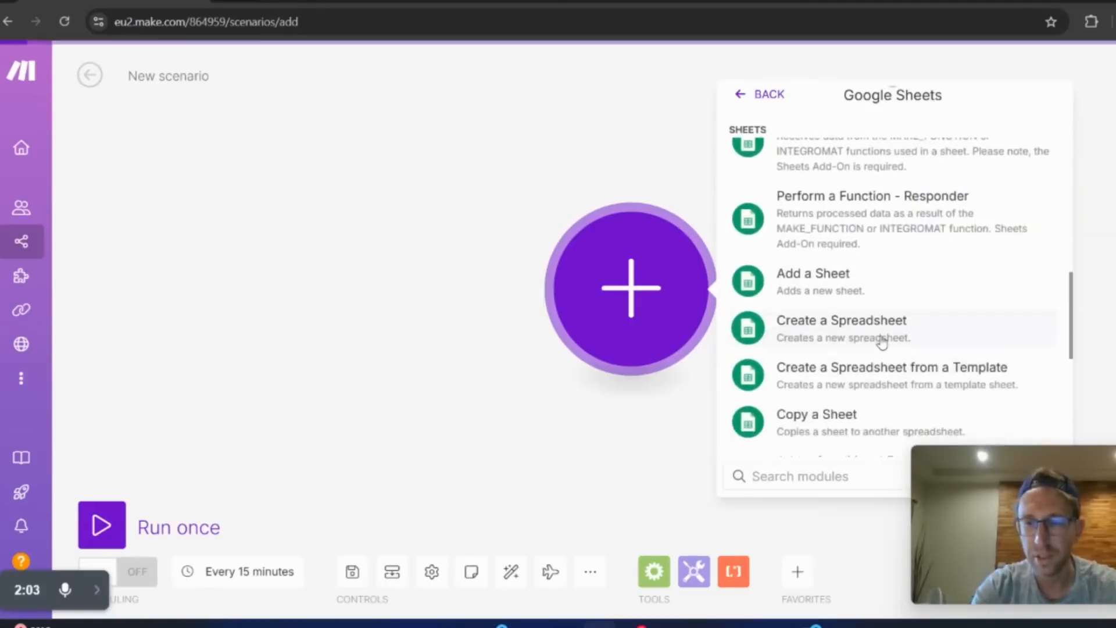
pyautogui.click(879, 340)
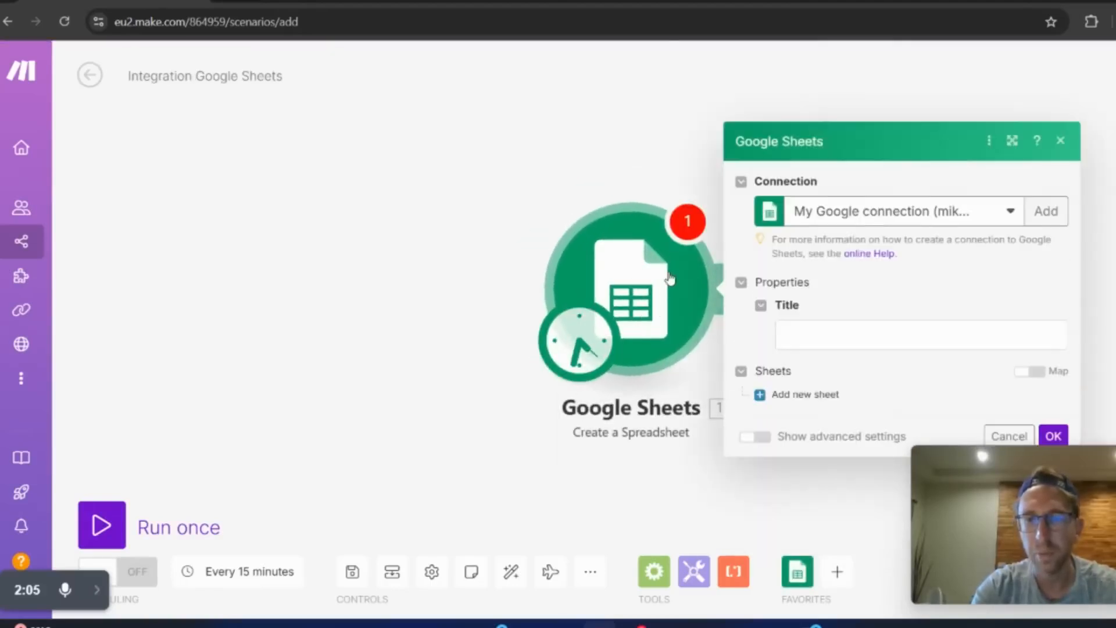
# Step: Look over the Google connection choices and the Title field of the Google Sheets module, and close its settings without saving
pyautogui.click(997, 216)
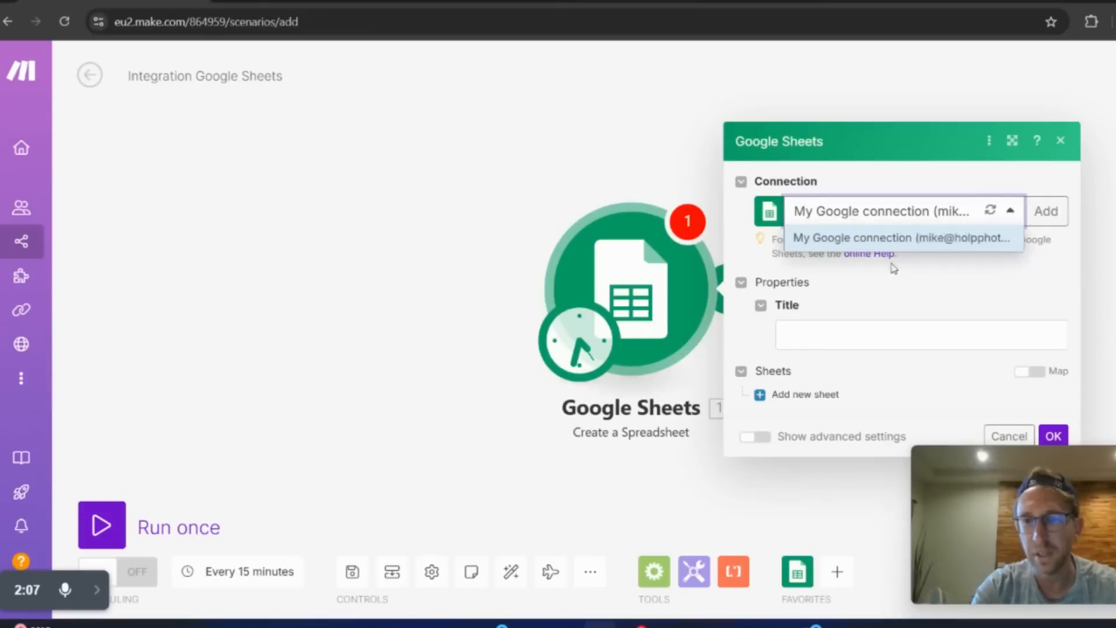
pyautogui.click(909, 184)
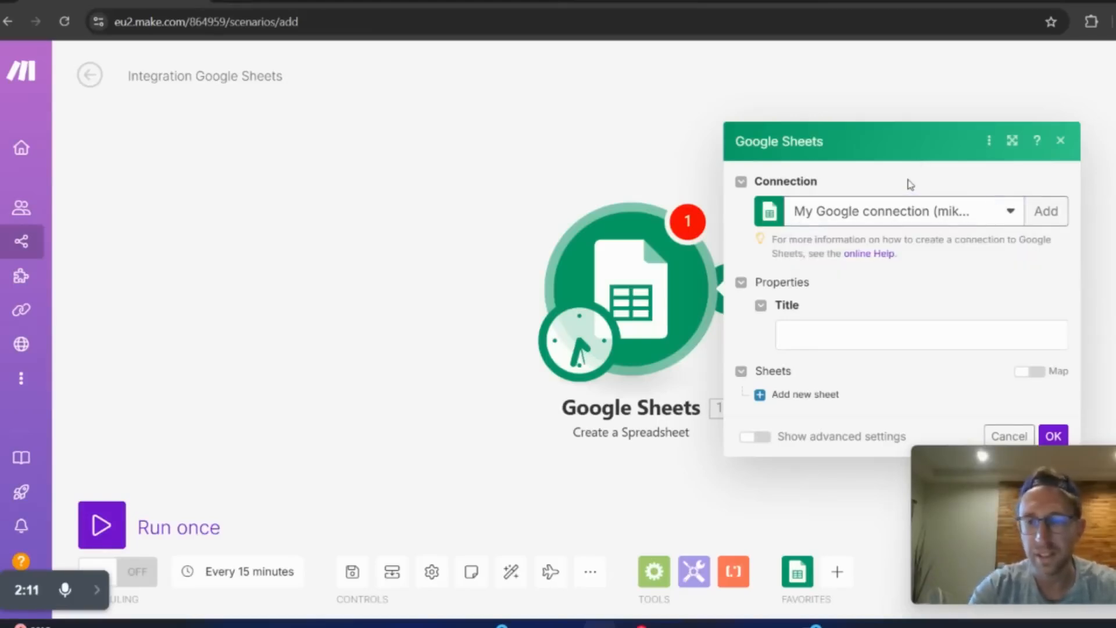
pyautogui.click(846, 334)
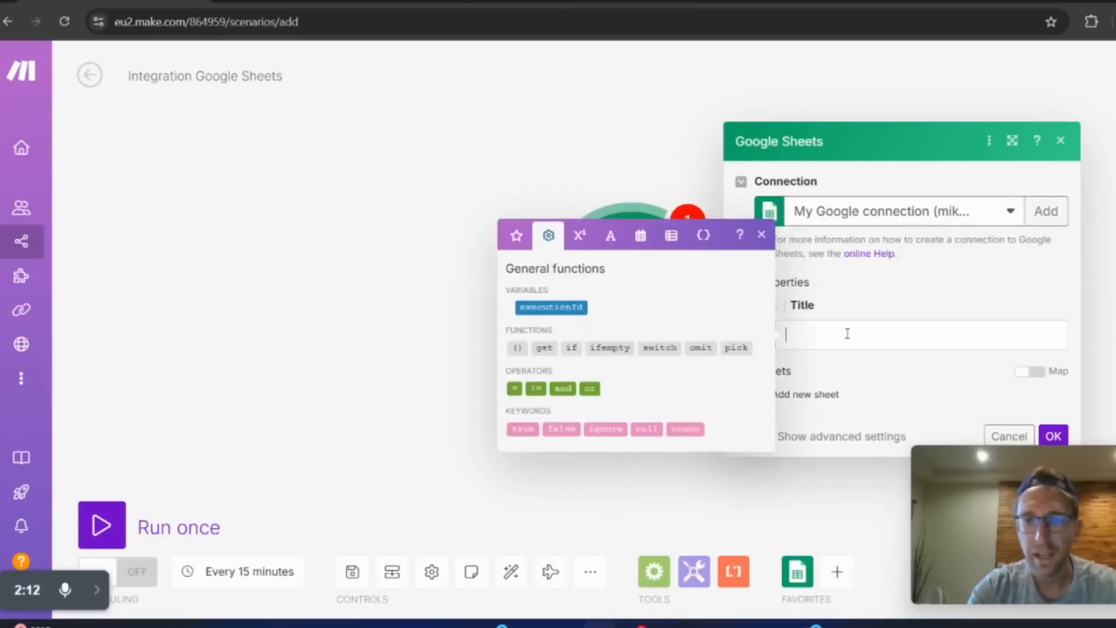
pyautogui.click(1009, 436)
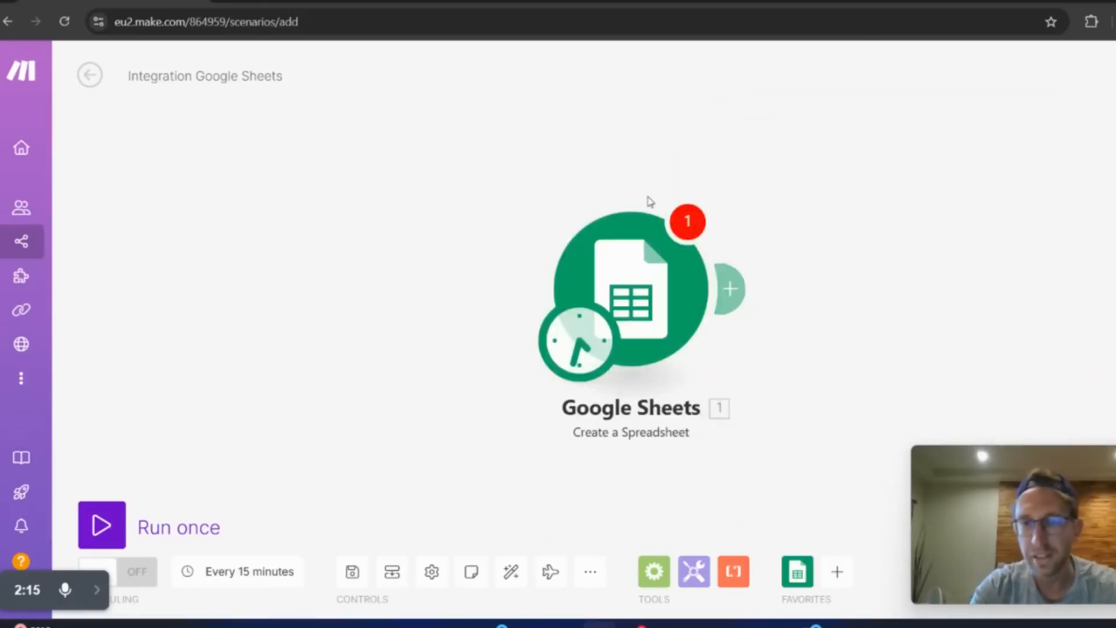
# Step: Browse the apps available for a second module after Google Sheets without adding one
pyautogui.click(730, 287)
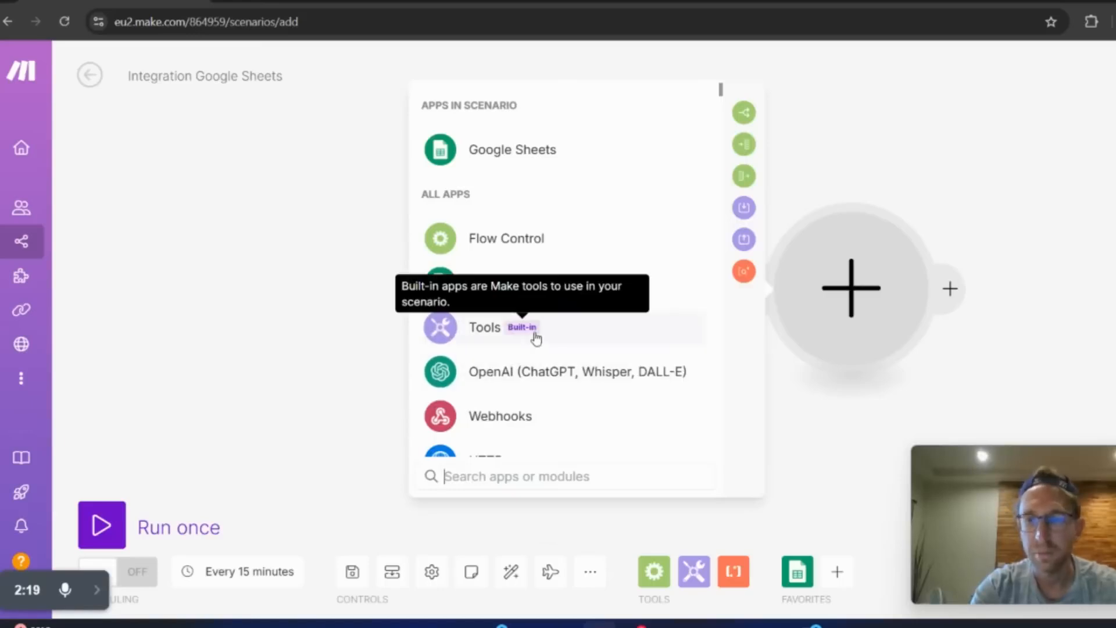
pyautogui.scroll(-5, 535, 334)
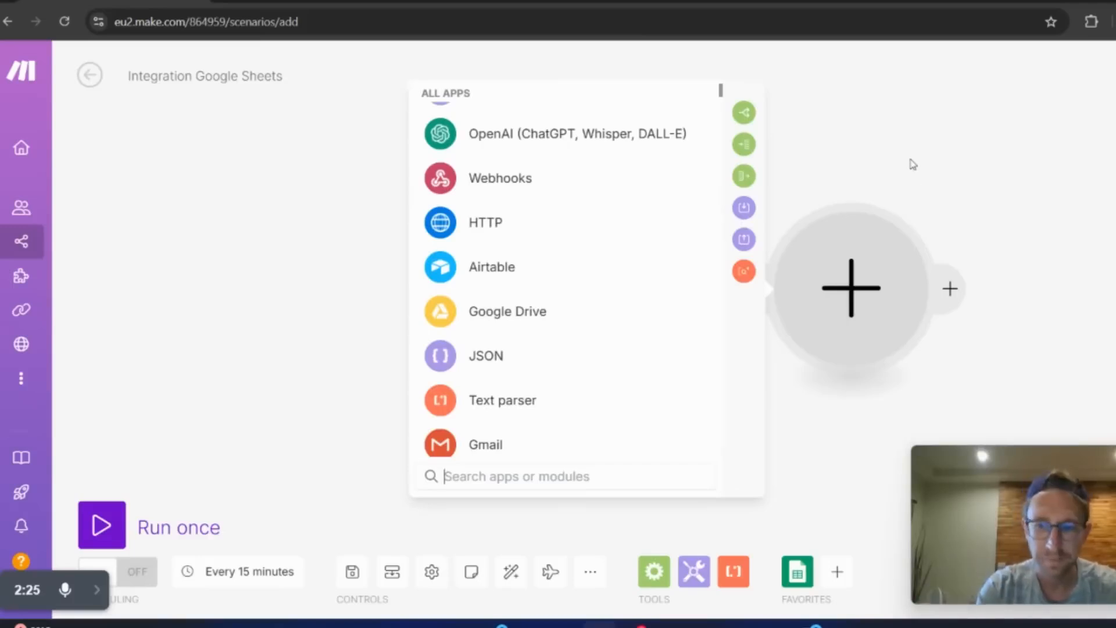
pyautogui.click(912, 164)
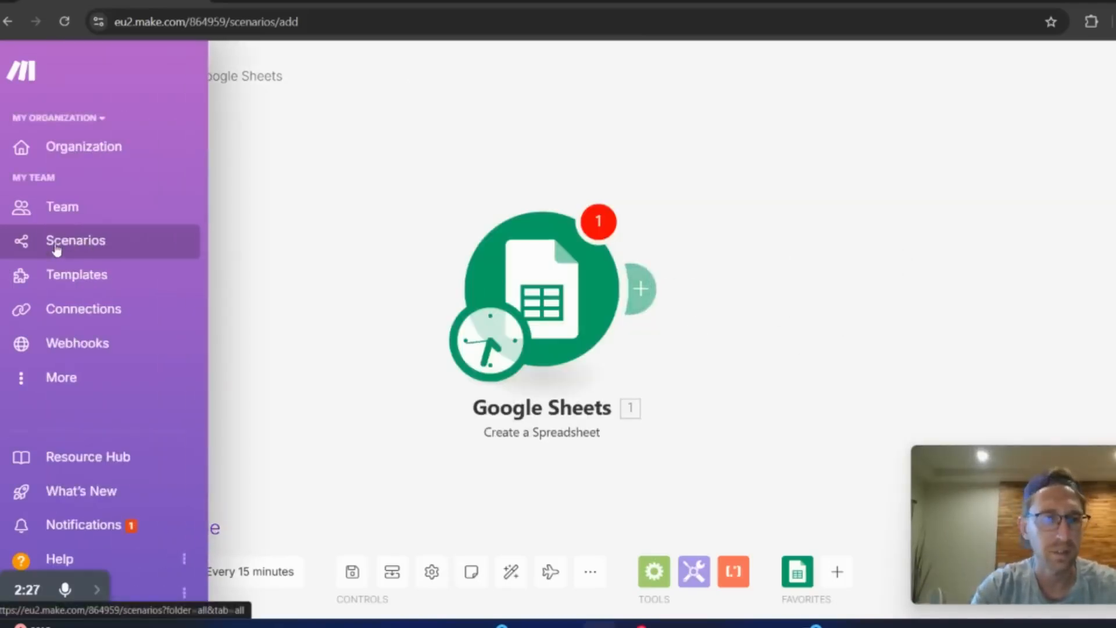
# Step: Leave the new scenario, discard its changes, and open the existing "Integration Google Sheets, Google Maps, HTTP" scenario for editing
pyautogui.click(57, 249)
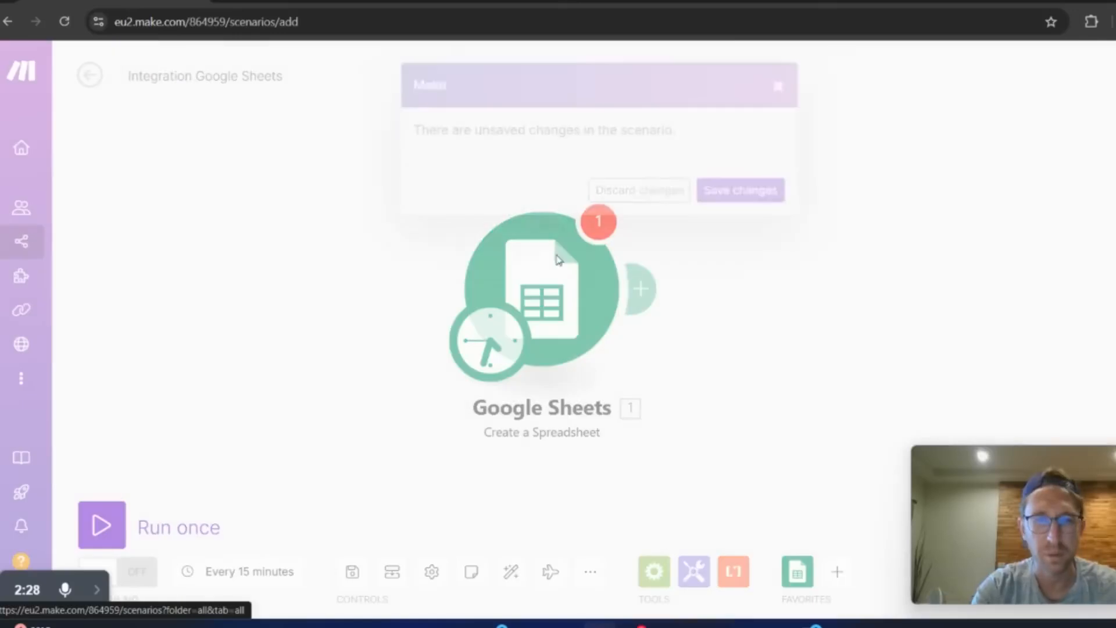
pyautogui.click(641, 191)
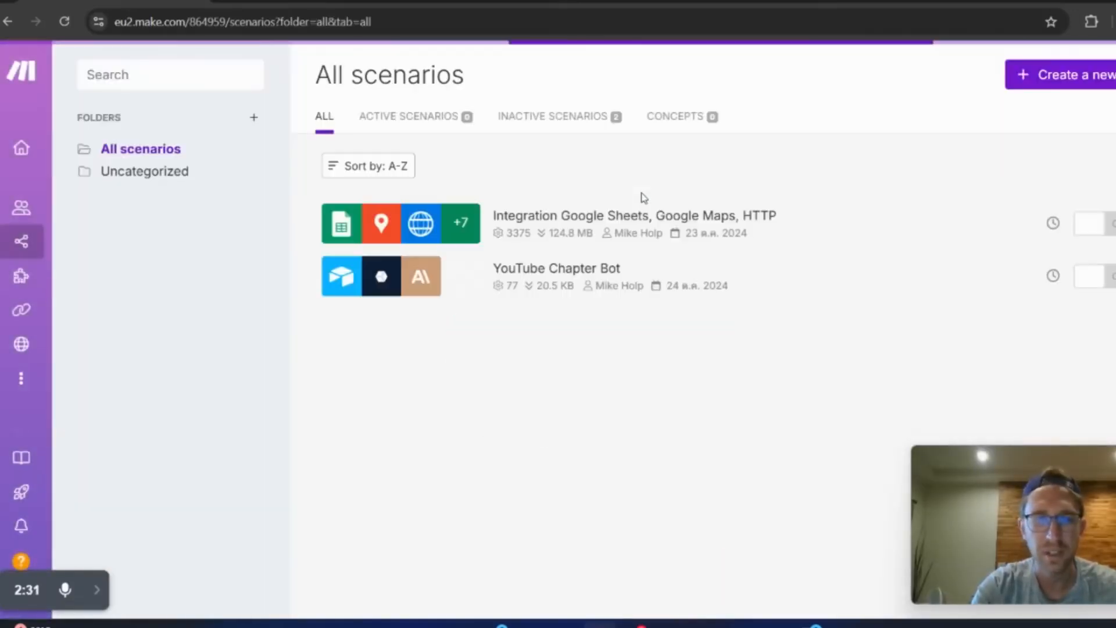
pyautogui.click(539, 221)
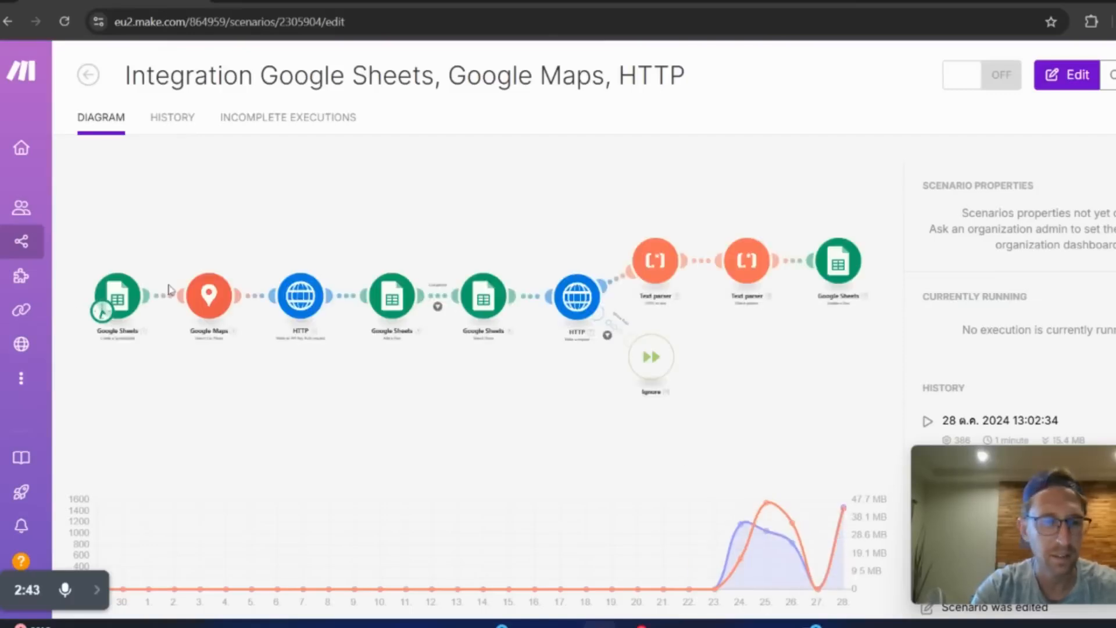
pyautogui.click(1071, 76)
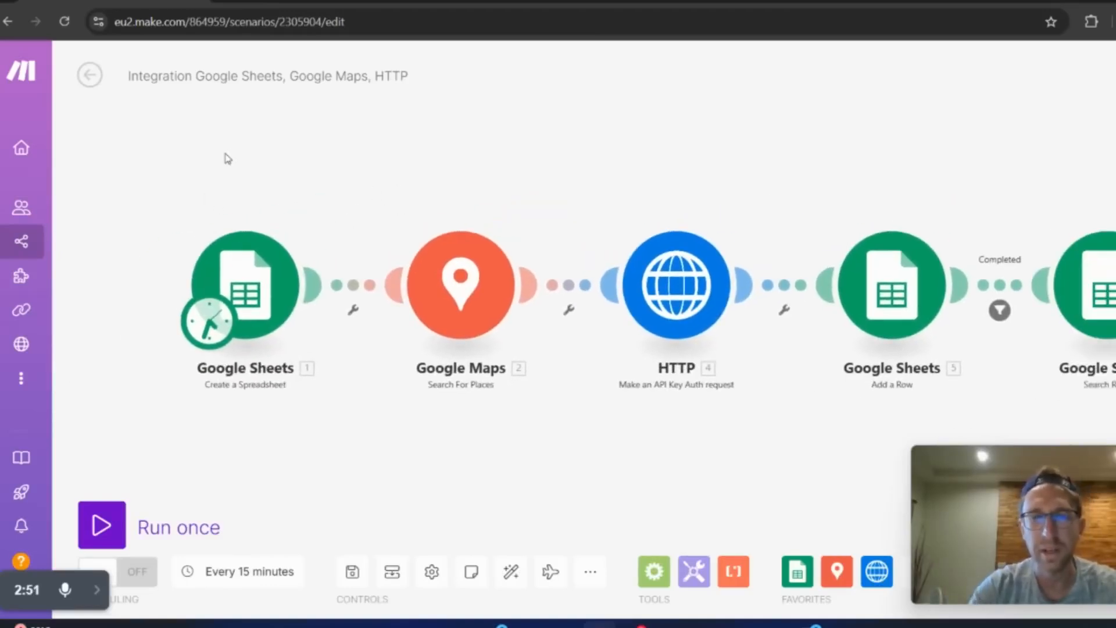
# Step: Review the Create a Spreadsheet module without saving, and examine the Google Maps module's connection and Find Places options
pyautogui.click(216, 289)
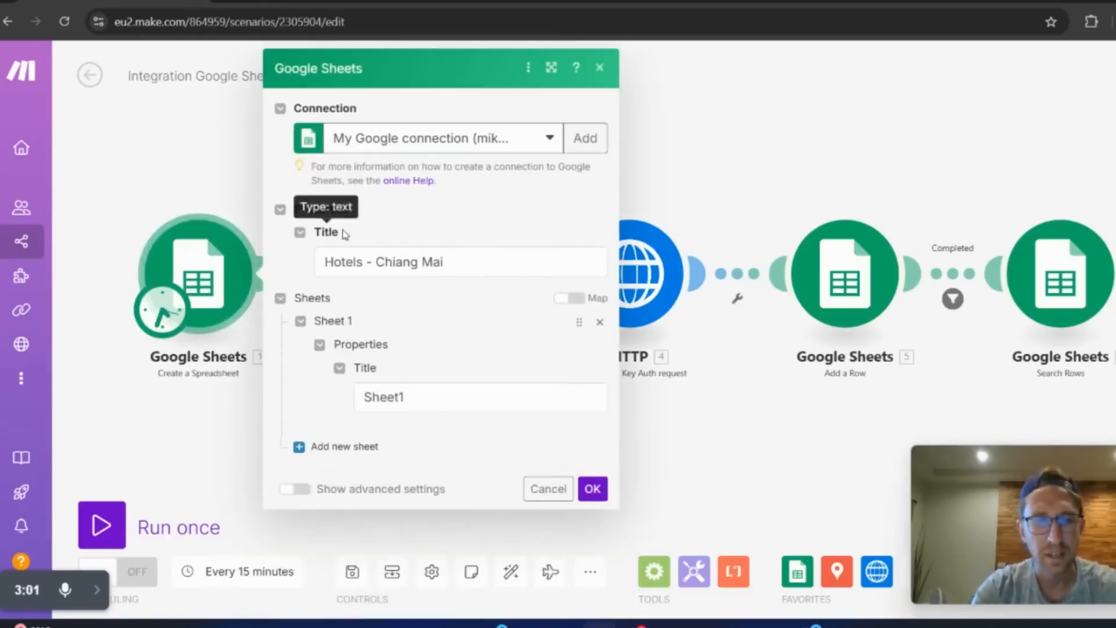
pyautogui.click(536, 488)
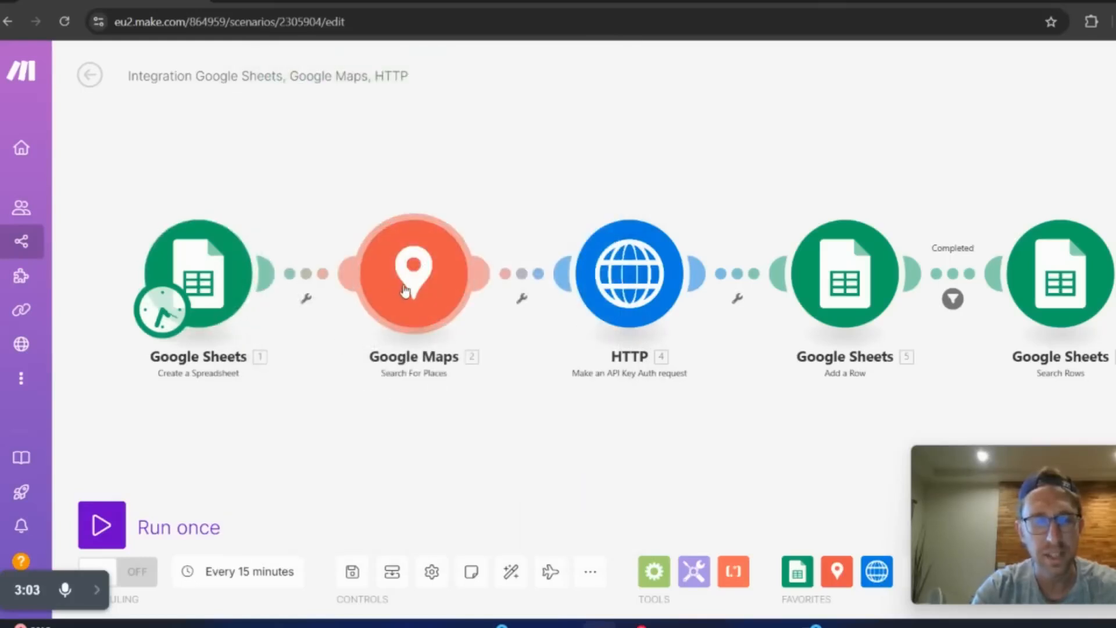
pyautogui.click(436, 310)
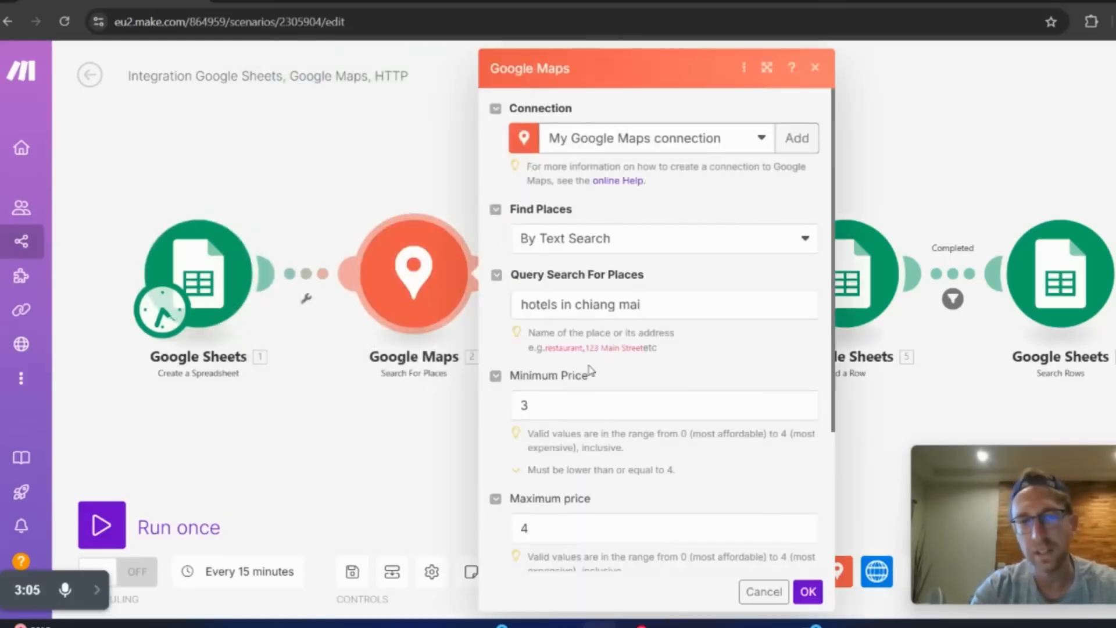
pyautogui.click(751, 135)
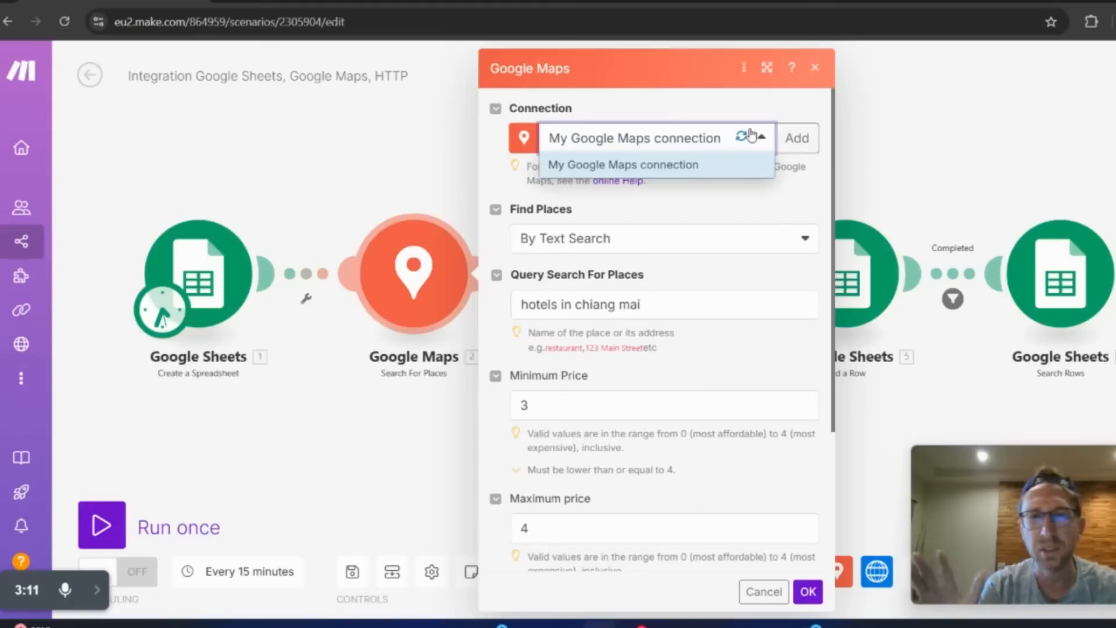
pyautogui.click(726, 106)
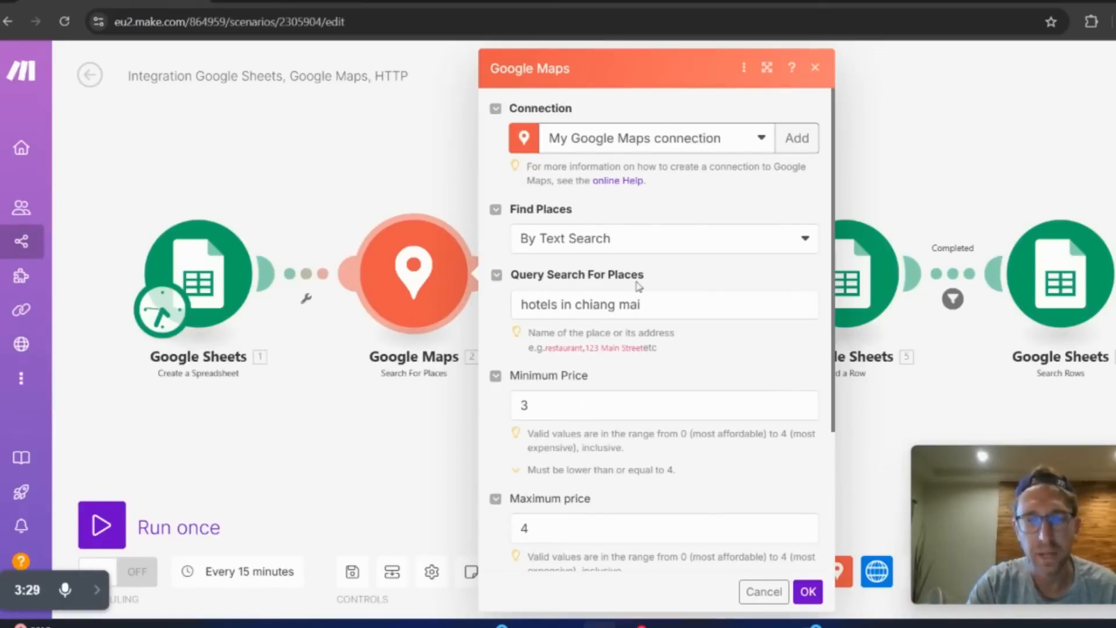
pyautogui.click(617, 238)
pyautogui.click(724, 240)
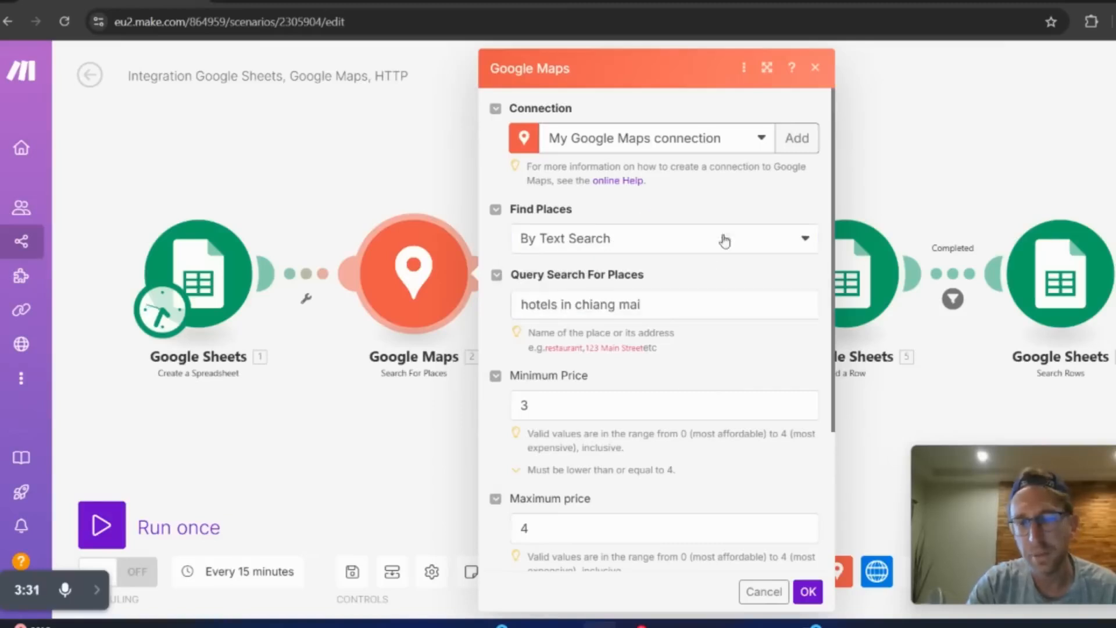
# Step: Set the Google Maps module's place search query to "marketing agencies in bangkok"
pyautogui.click(577, 304)
pyautogui.hotkey('ctrl', 'a')
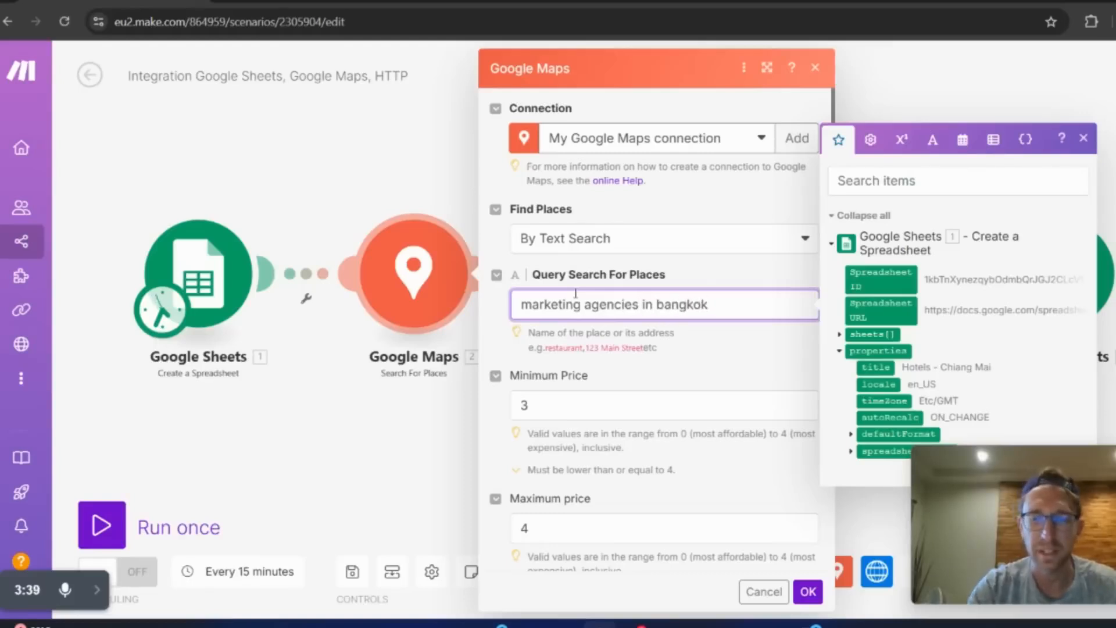
pyautogui.hotkey('ctrl', 'a')
# Step: Clear the minimum and maximum price values in the Google Maps search
pyautogui.click(552, 405)
pyautogui.press('BackSpace')
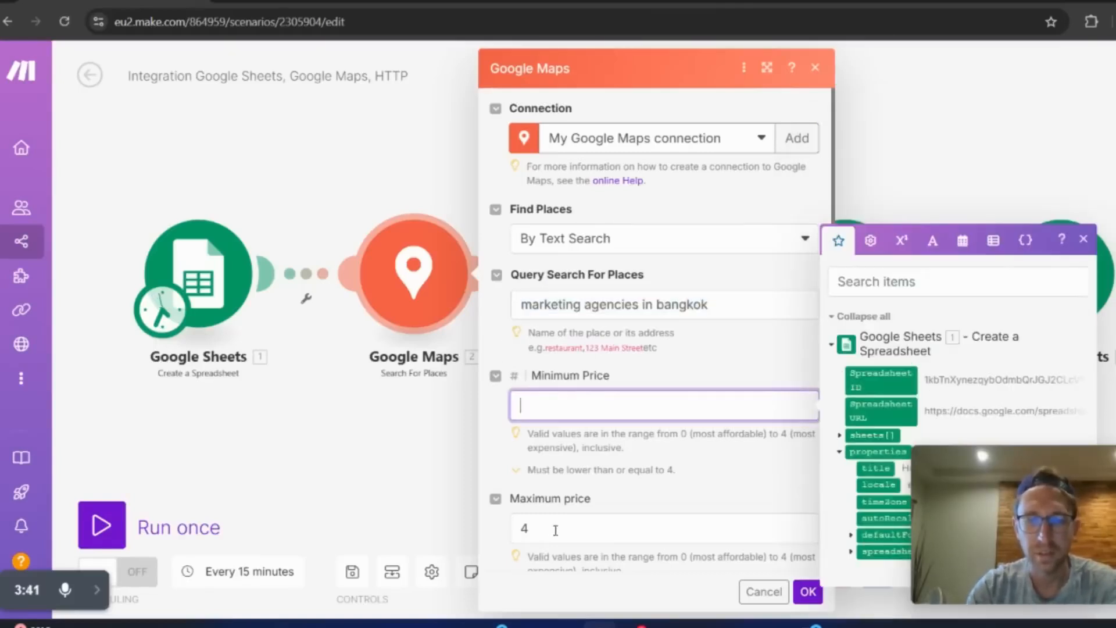
pyautogui.click(555, 530)
pyautogui.press('BackSpace')
pyautogui.click(659, 504)
# Step: Collapse the Type setting, select the result limit value, and save the Google Maps module
pyautogui.scroll(-3, 659, 504)
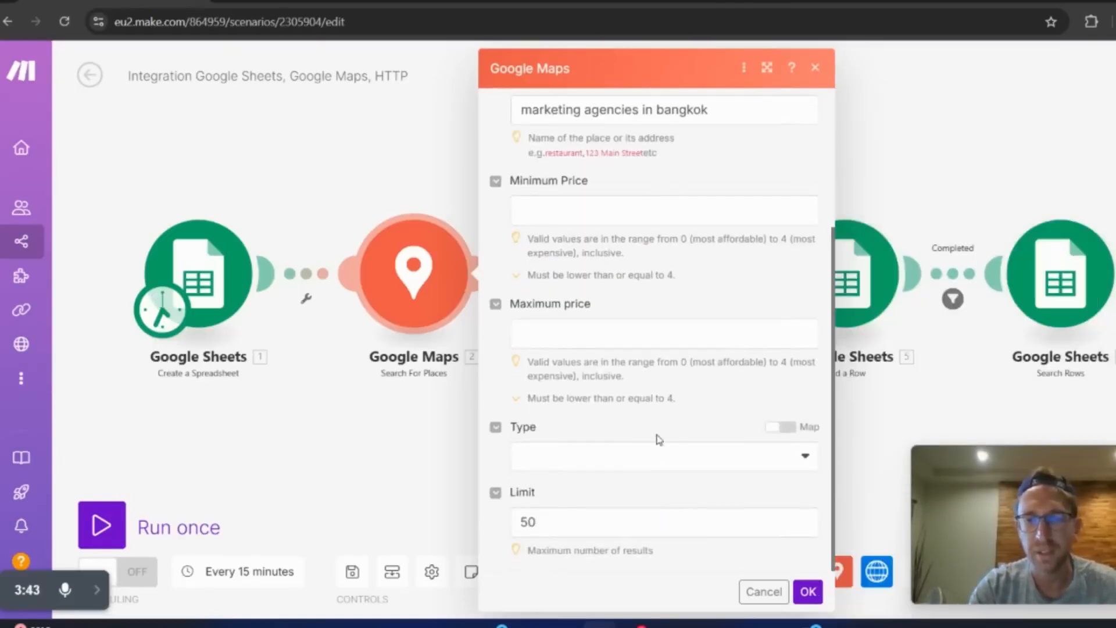
pyautogui.click(496, 429)
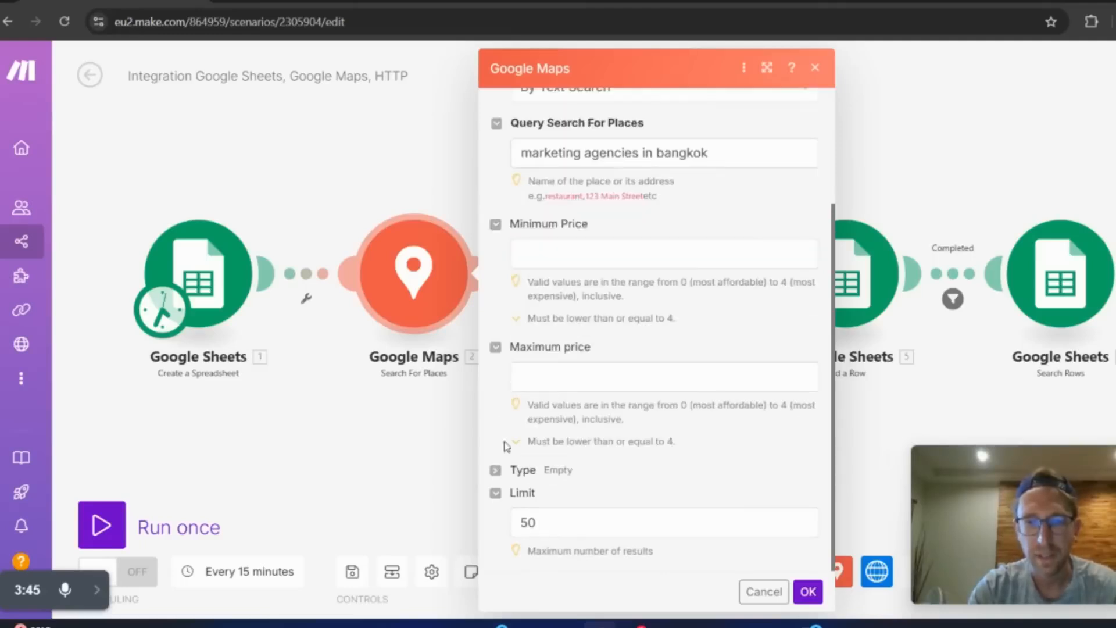
pyautogui.doubleClick(555, 530)
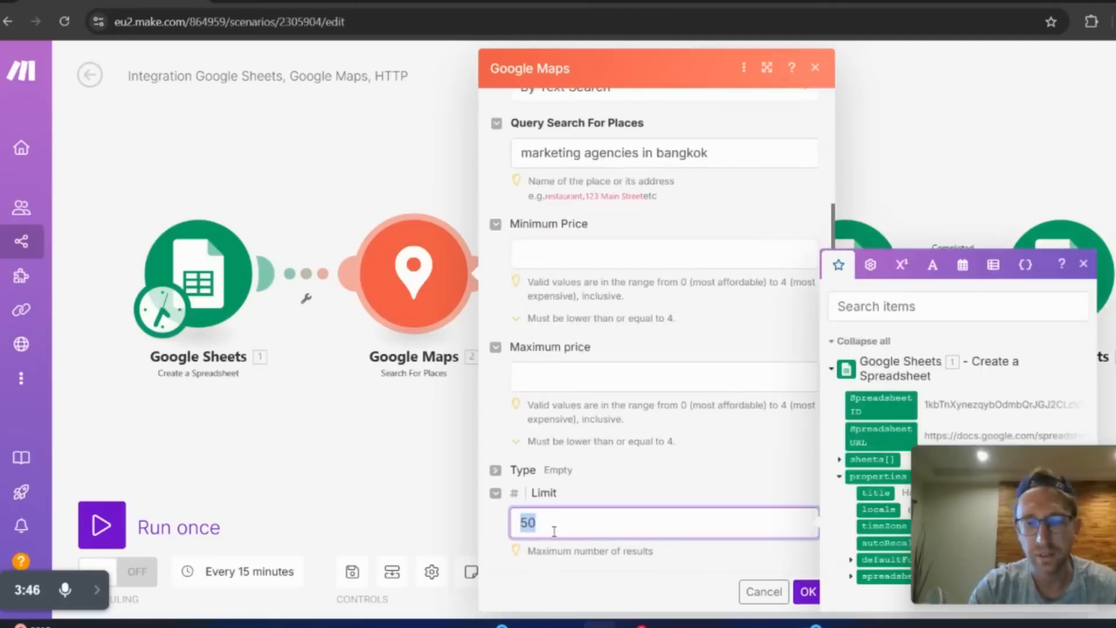
pyautogui.click(809, 601)
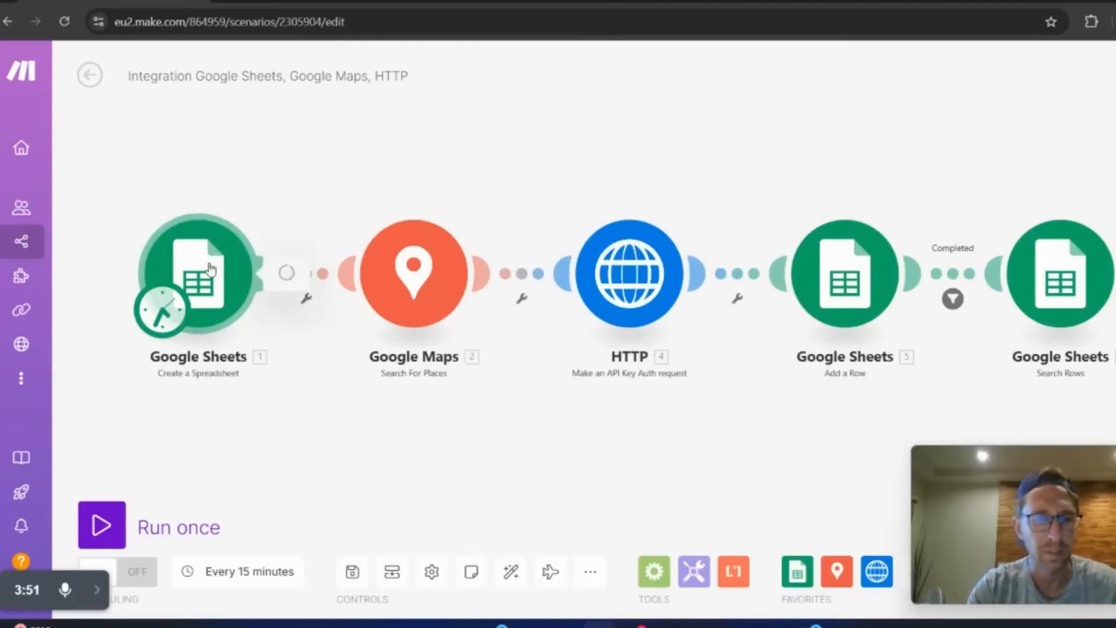
# Step: Change the title in the Create a Spreadsheet module to "Marketing Agencies - Bangkok" and save the module
pyautogui.click(210, 268)
pyautogui.click(451, 259)
pyautogui.tripleClick(454, 260)
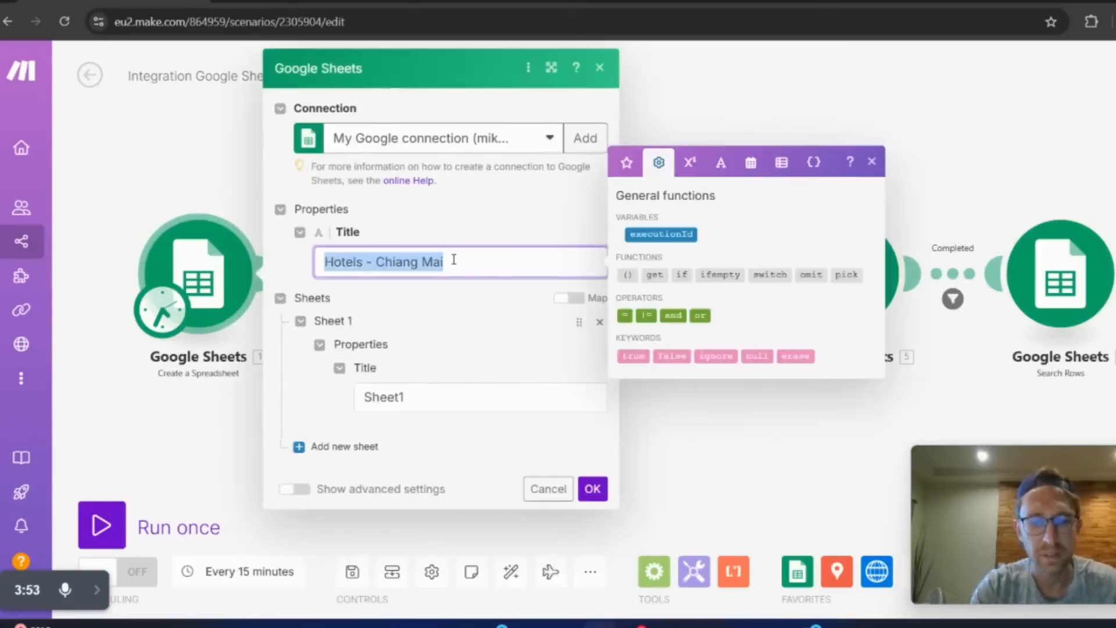
pyautogui.write('Marketing Agencies - Bangkok')
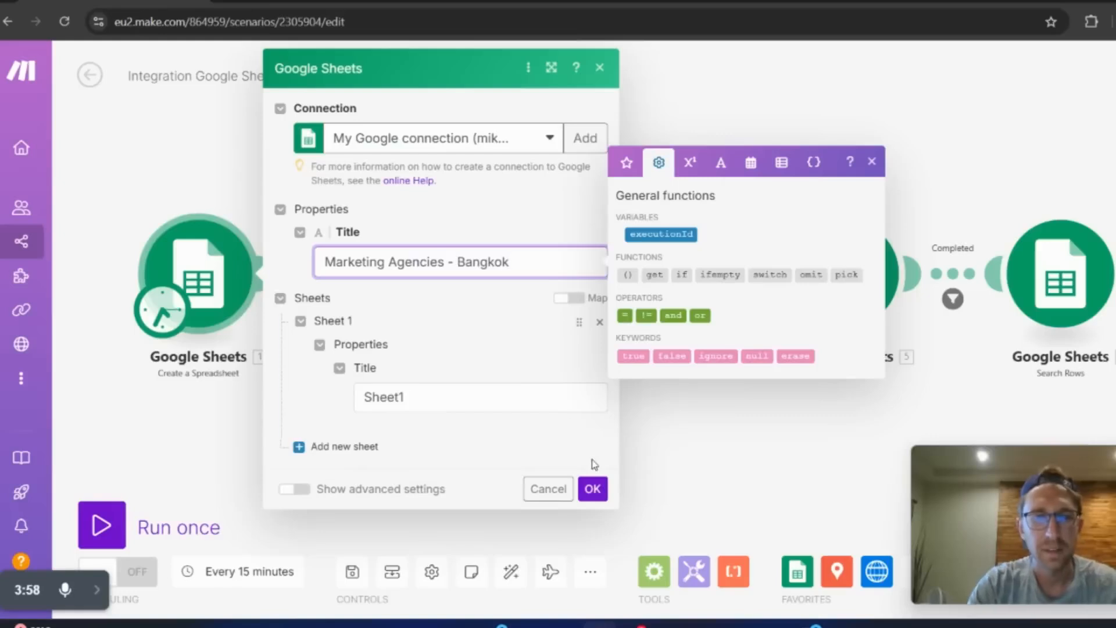
pyautogui.click(592, 488)
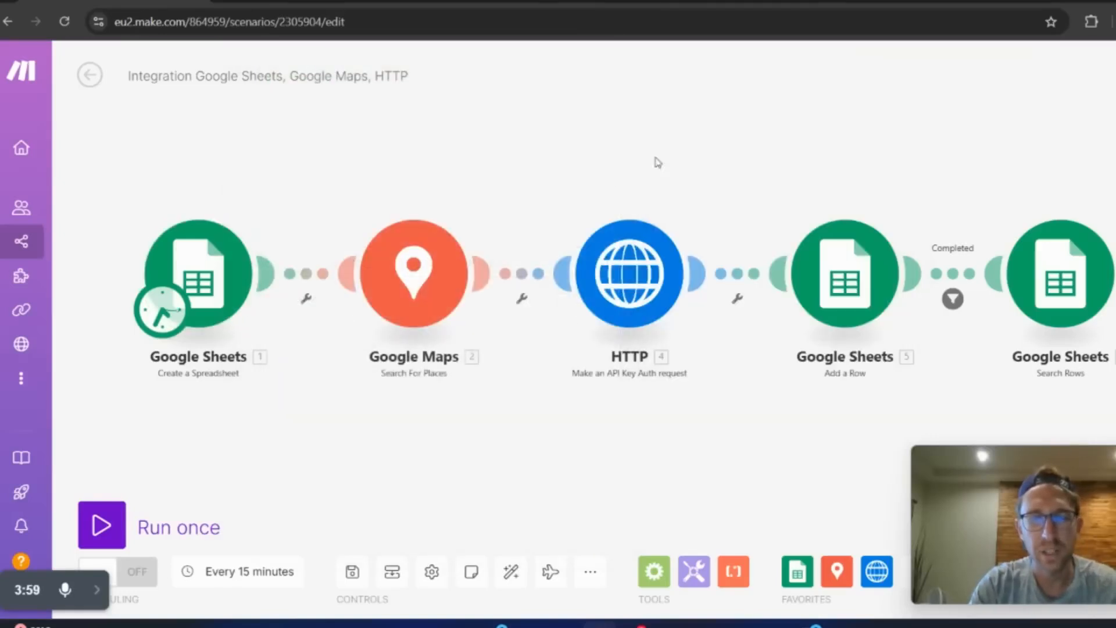
# Step: Examine the HTTP module's URL, method and query string parameters, including the API key item, and close it without changes
pyautogui.click(623, 272)
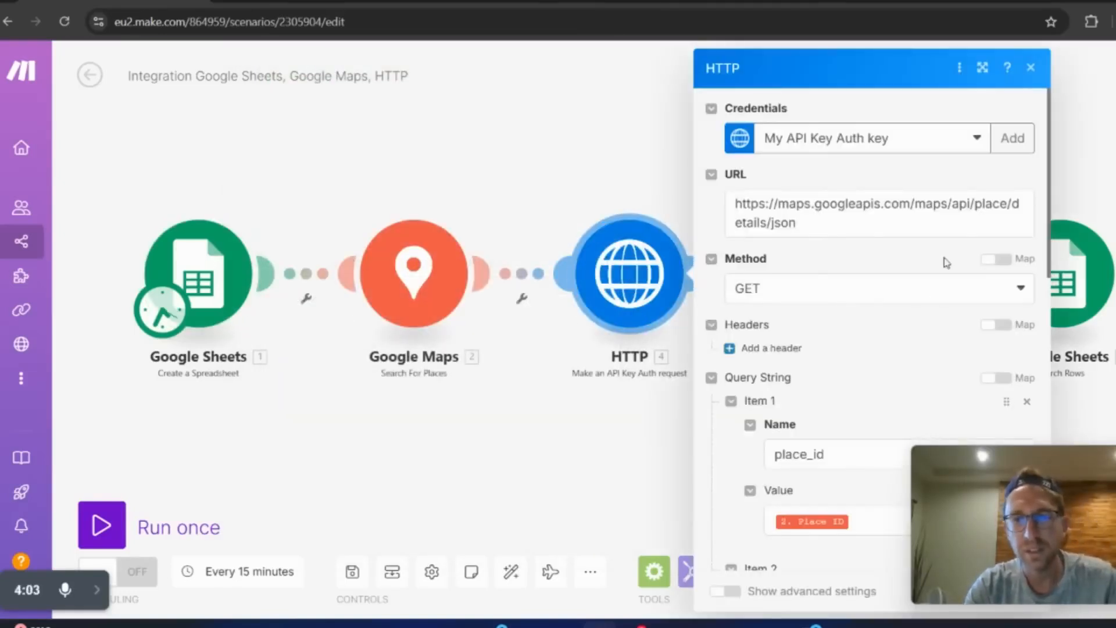
pyautogui.scroll(-4, 913, 348)
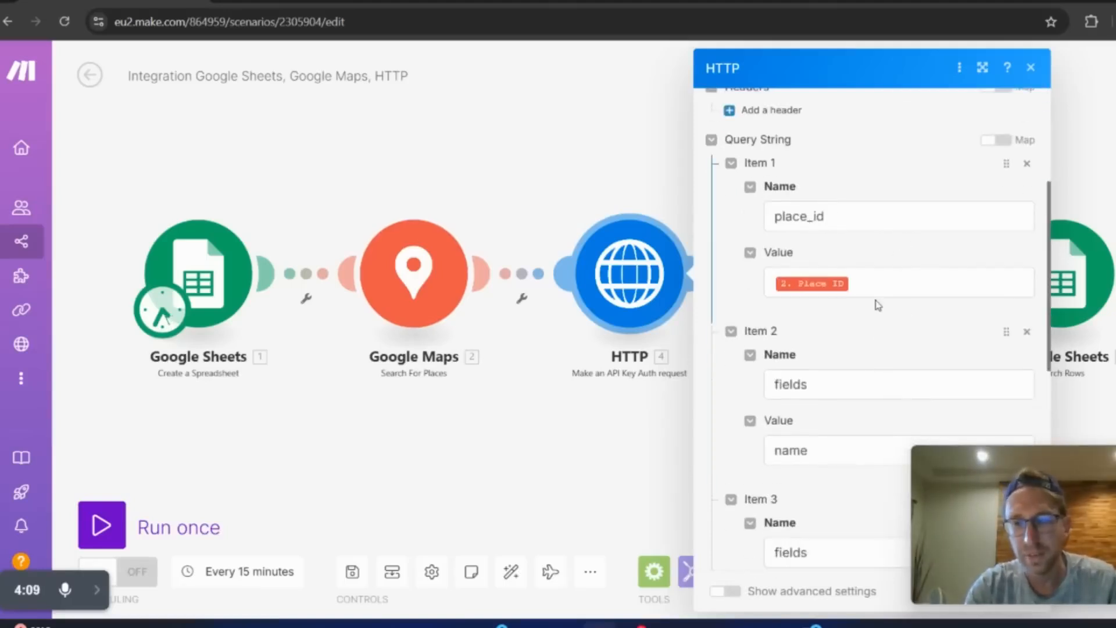
pyautogui.scroll(-4, 872, 308)
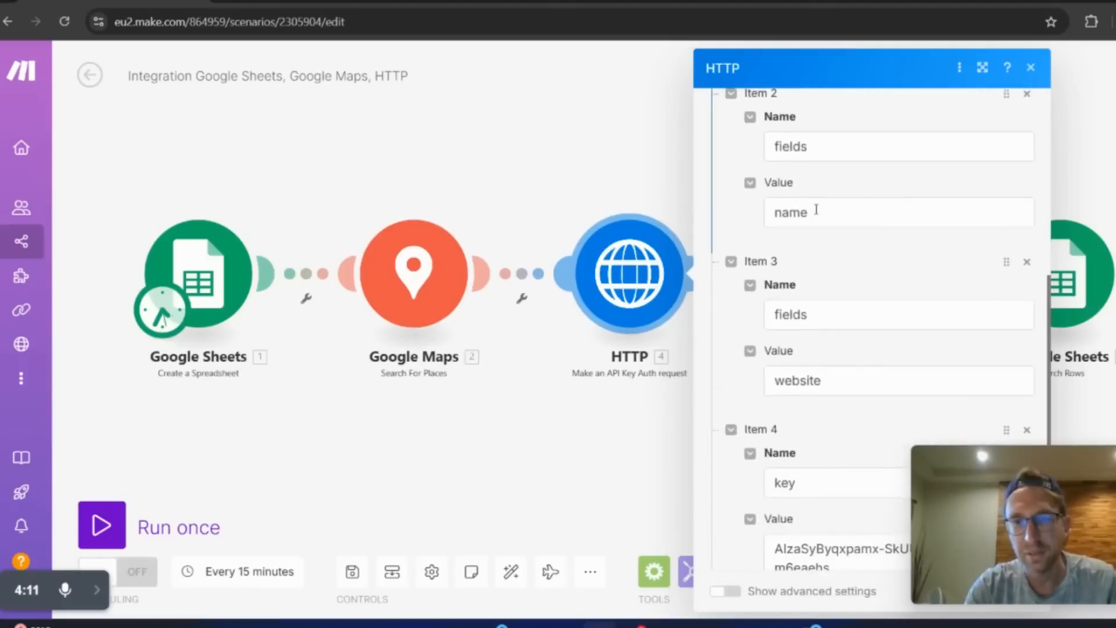
pyautogui.click(816, 210)
pyautogui.click(889, 250)
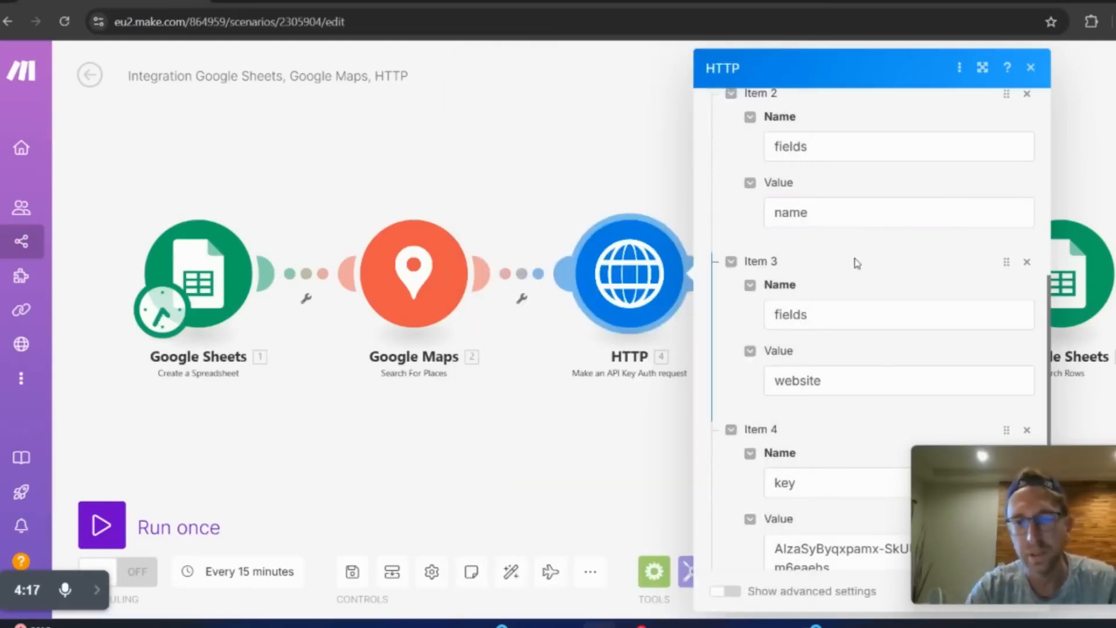
pyautogui.scroll(-3, 861, 260)
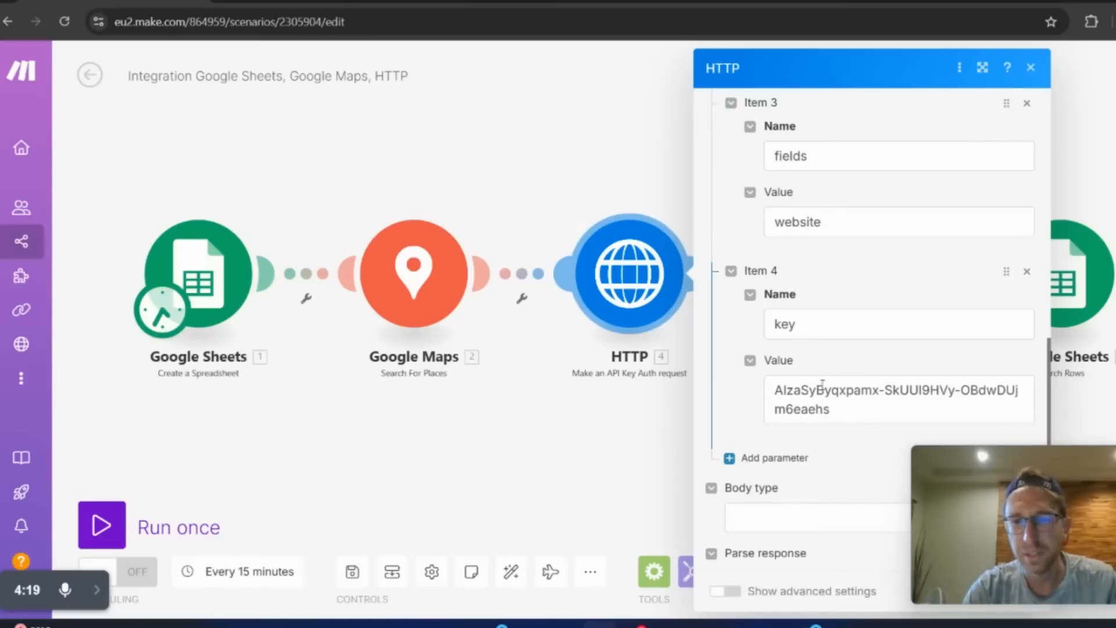
pyautogui.click(773, 402)
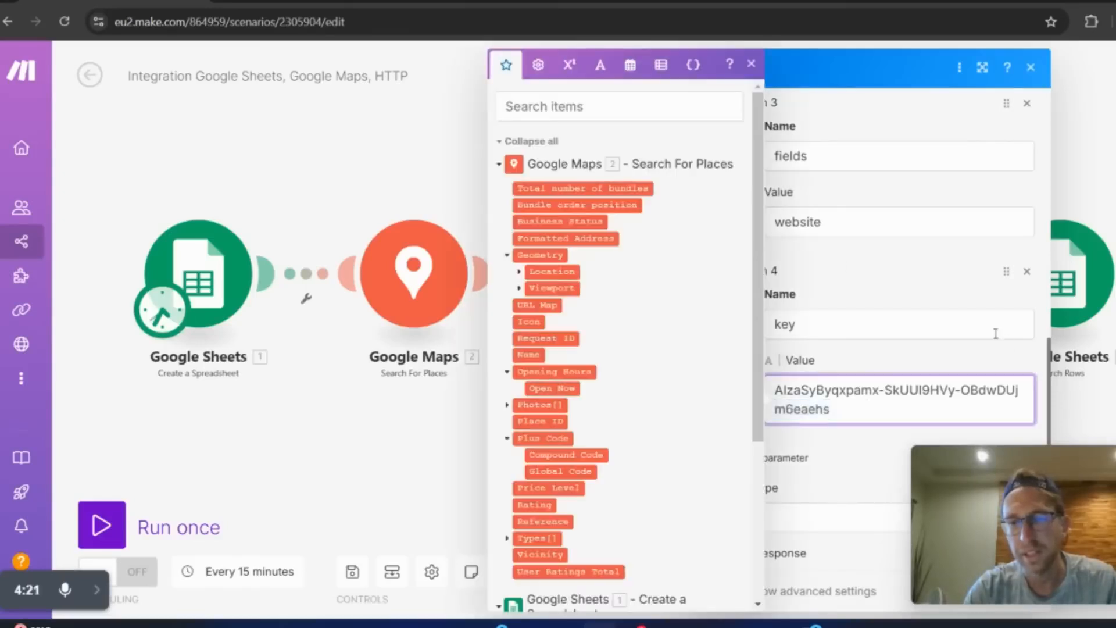
pyautogui.scroll(10, 980, 169)
pyautogui.click(1031, 67)
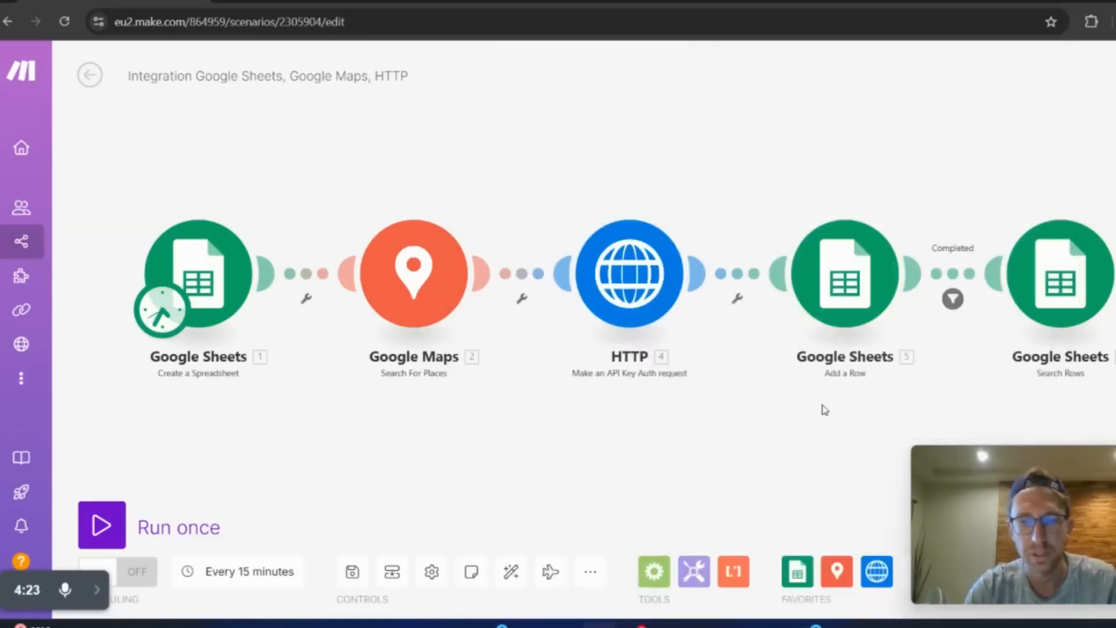
# Step: Examine the Add a Row module's spreadsheet ID, sheet name, column range and column A and B values, and close without saving
pyautogui.click(853, 279)
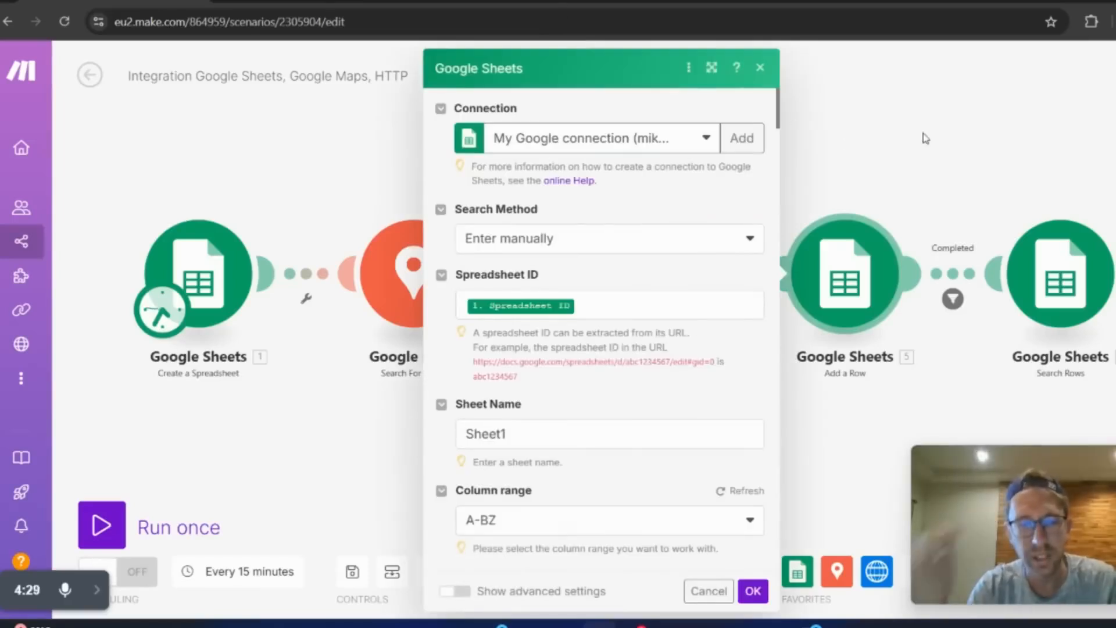
pyautogui.scroll(-4, 582, 297)
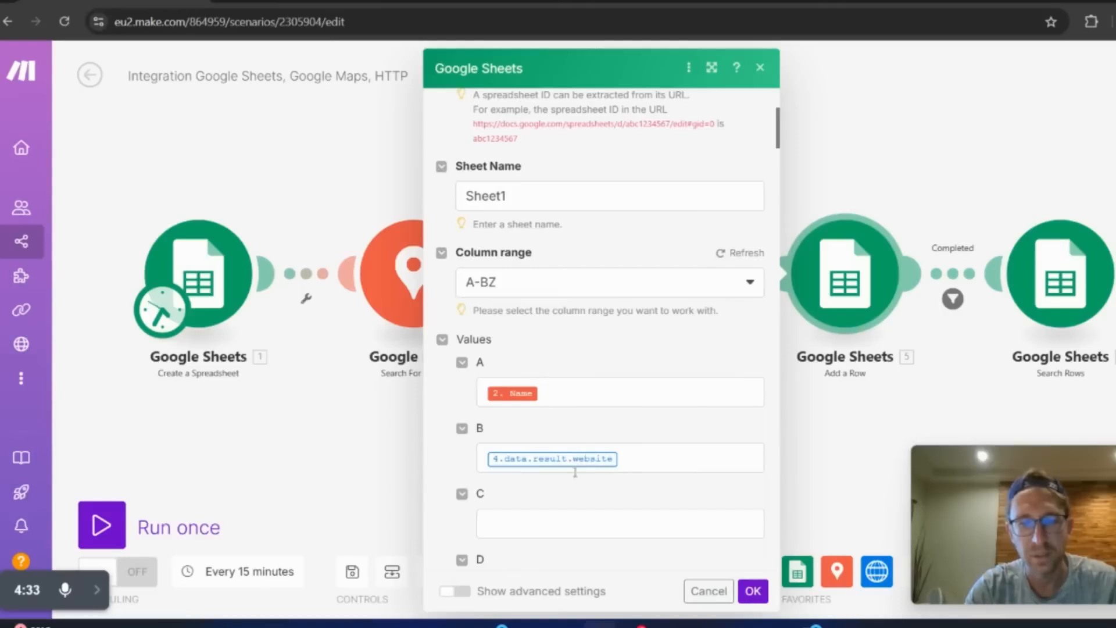
pyautogui.scroll(-3, 558, 396)
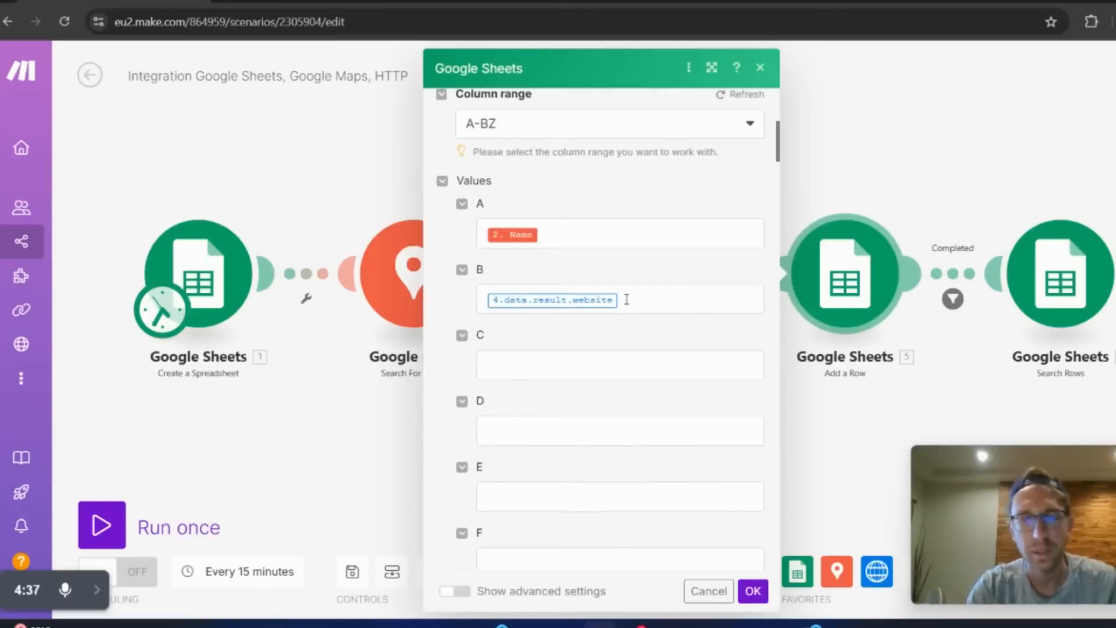
pyautogui.click(709, 591)
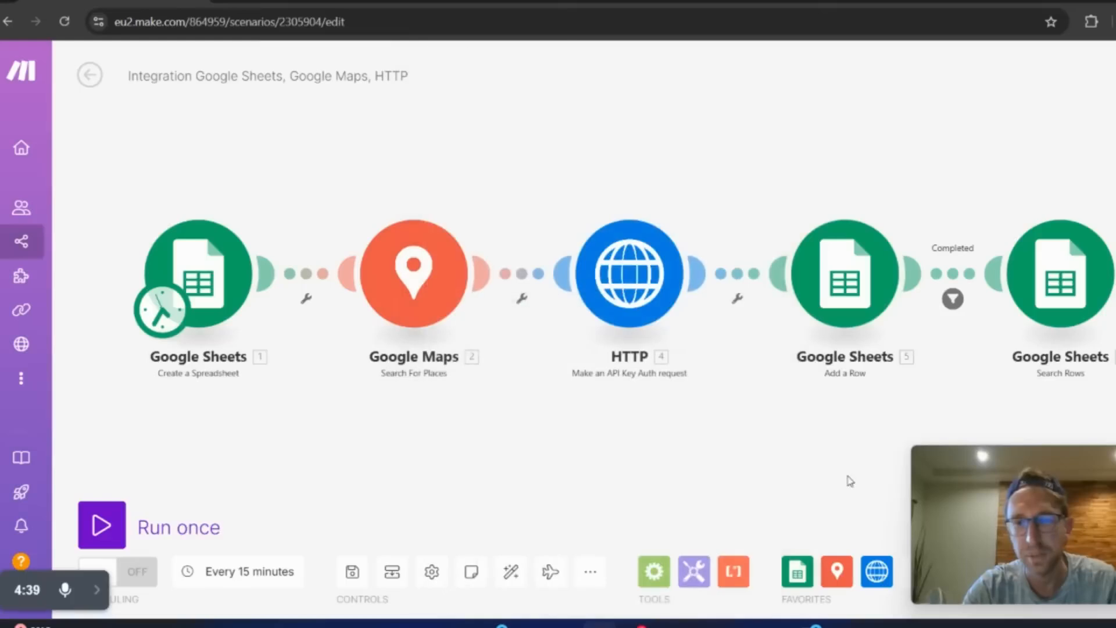
# Step: Examine the Search Rows module's spreadsheet ID, sheet name, column range, filter, sort order and limit, and close without saving
pyautogui.hscroll(5, 926, 406)
pyautogui.click(847, 321)
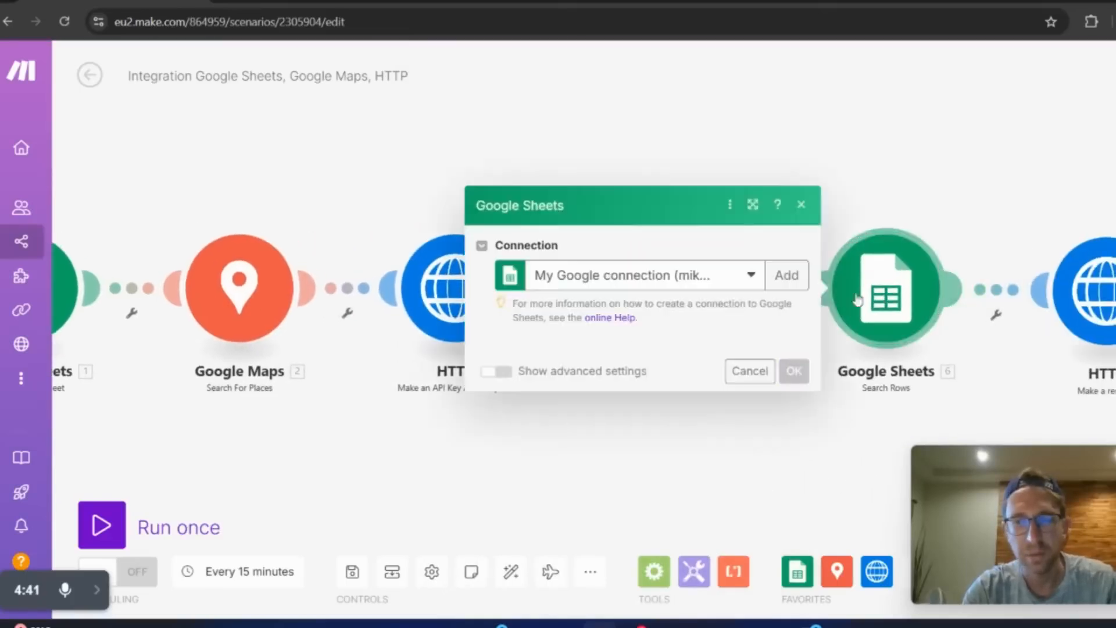
pyautogui.click(949, 122)
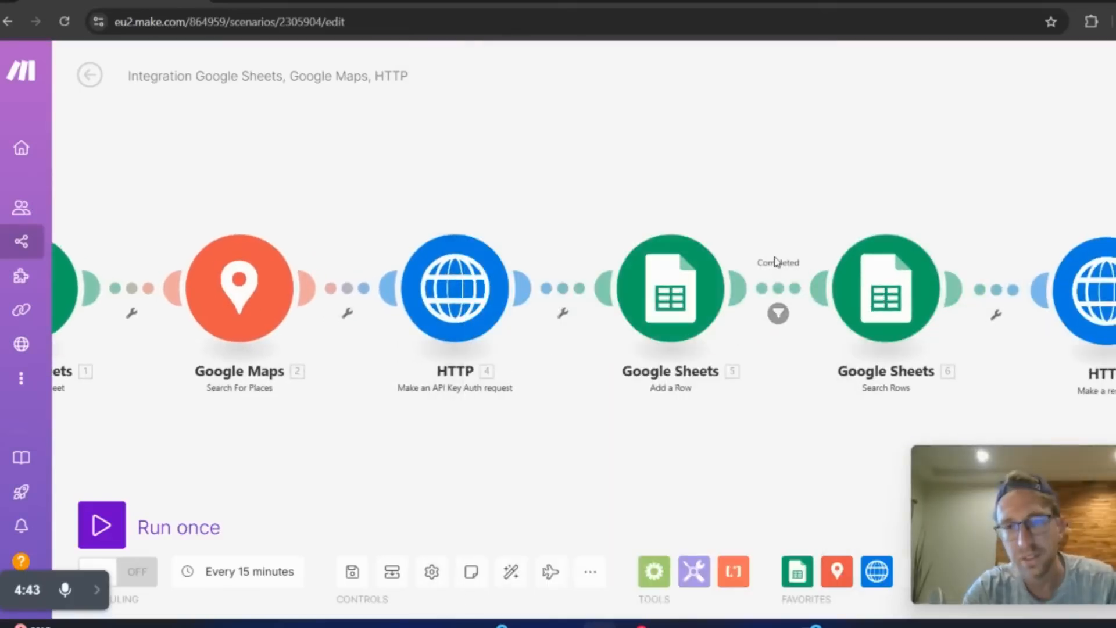
pyautogui.click(909, 301)
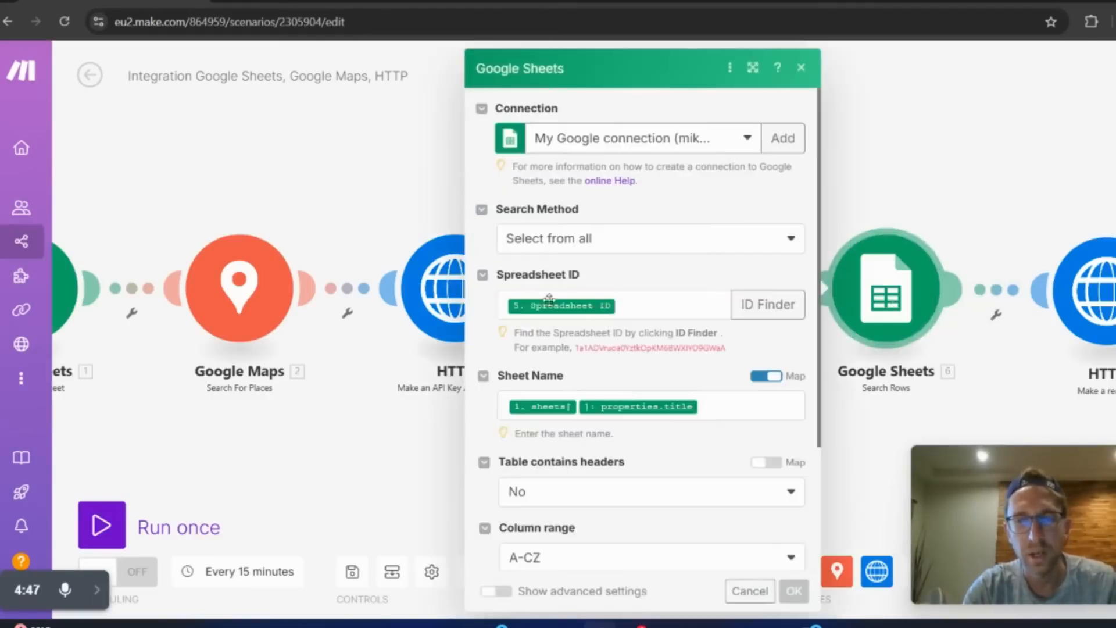
pyautogui.scroll(-4, 624, 465)
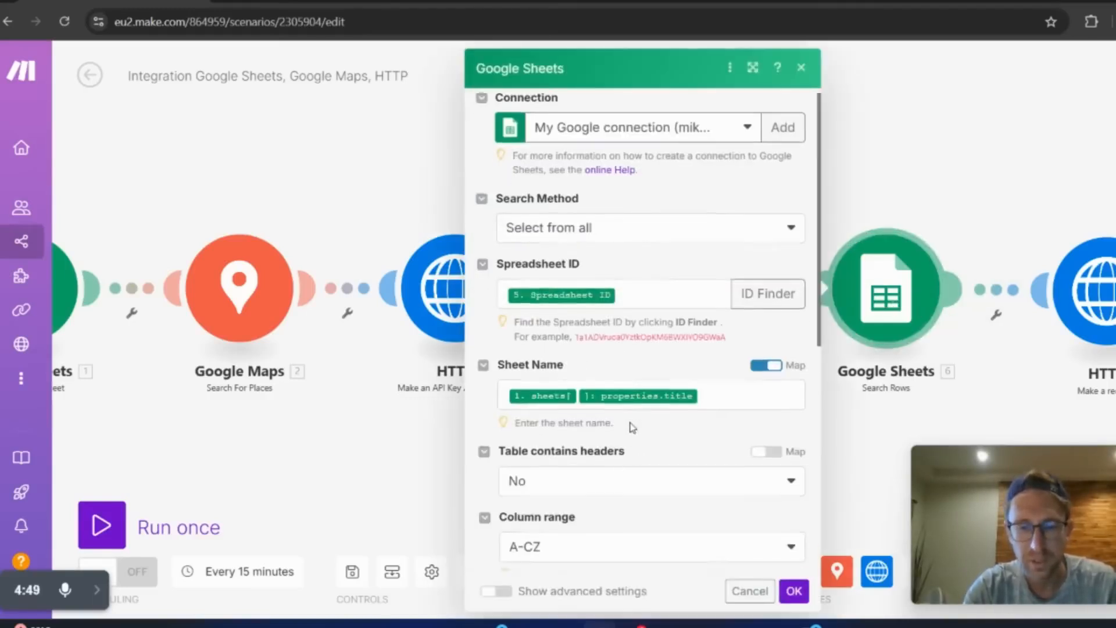
pyautogui.scroll(-3, 630, 427)
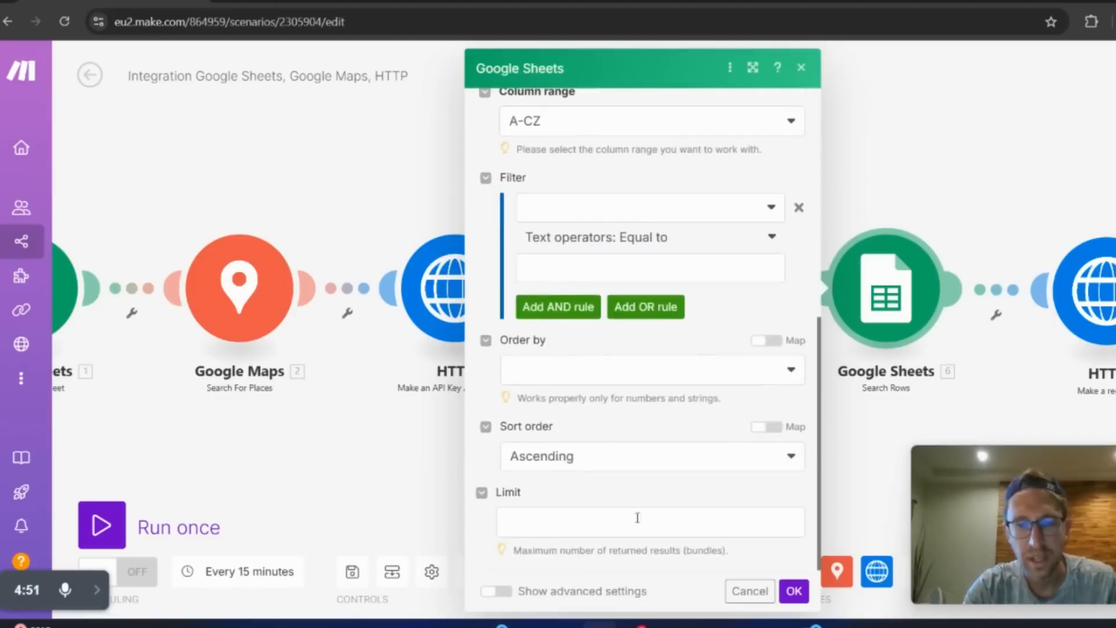
pyautogui.scroll(8, 637, 517)
pyautogui.click(749, 590)
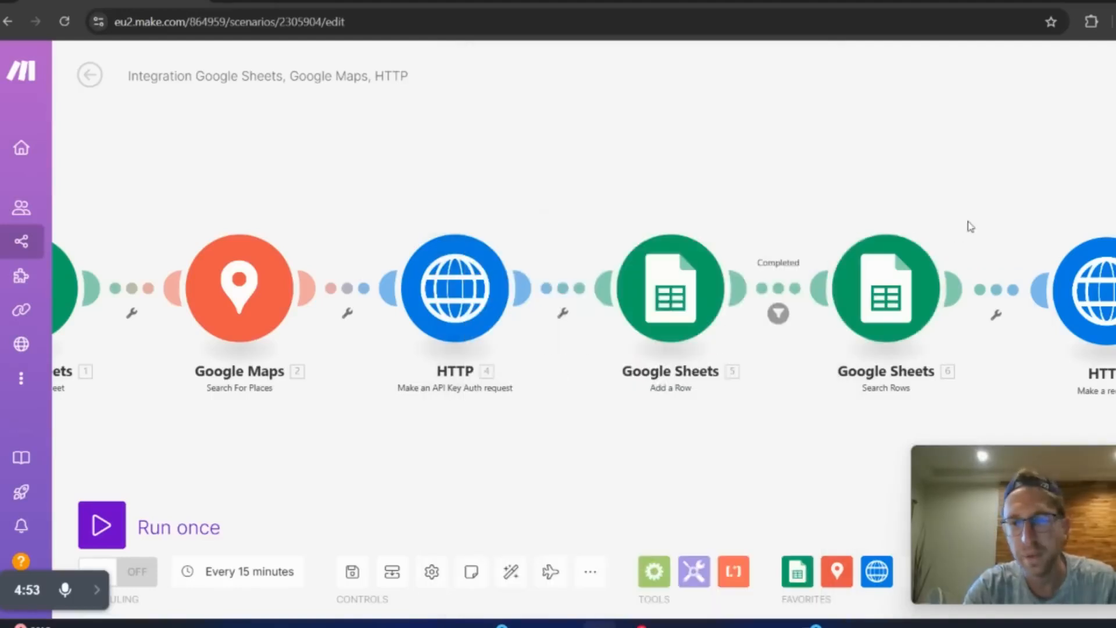
# Step: Examine the HTTP Make a Request module's URL, method, body type and parse response settings, and close it without changes
pyautogui.moveTo(970, 227); pyautogui.dragTo(525, 222)
pyautogui.click(645, 300)
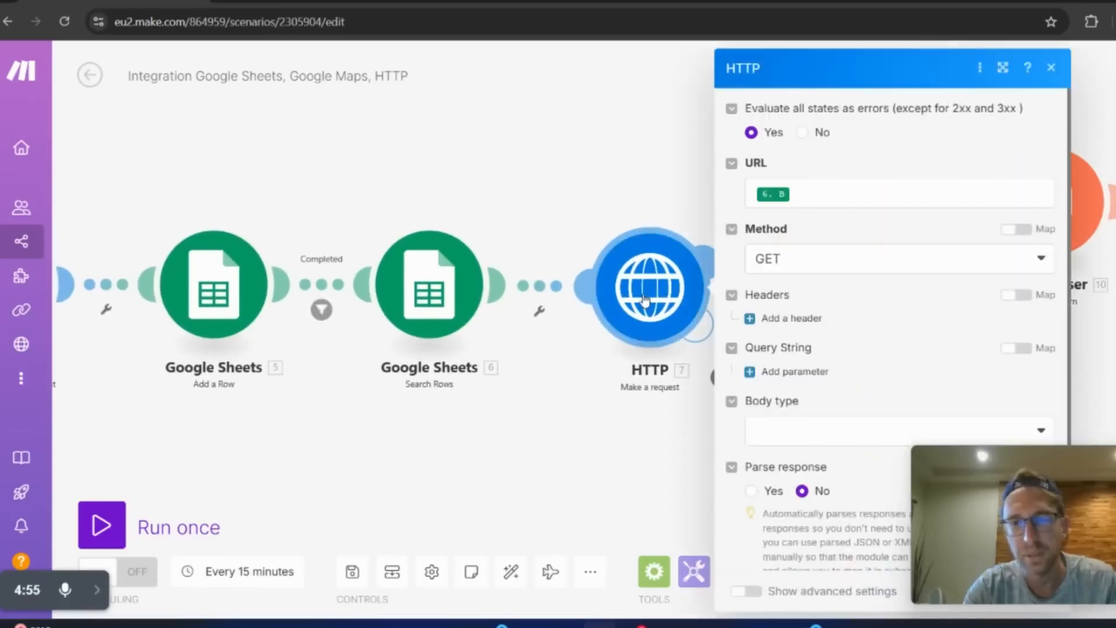
pyautogui.moveTo(990, 452); pyautogui.dragTo(129, 472)
pyautogui.scroll(-1, 860, 378)
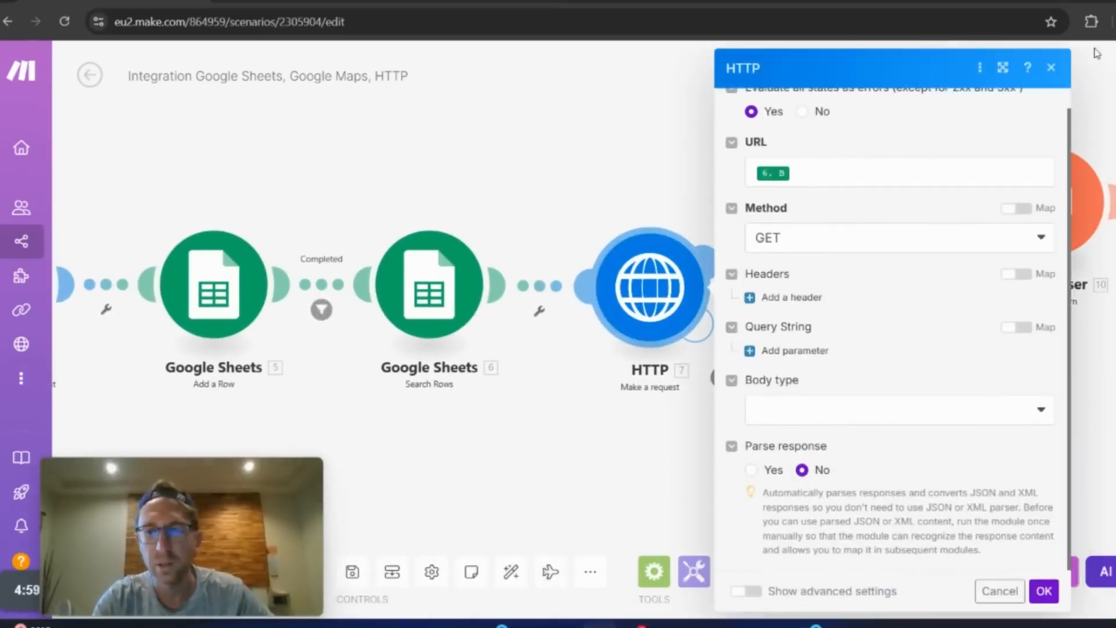
pyautogui.click(1049, 68)
pyautogui.moveTo(1030, 102); pyautogui.dragTo(873, 96)
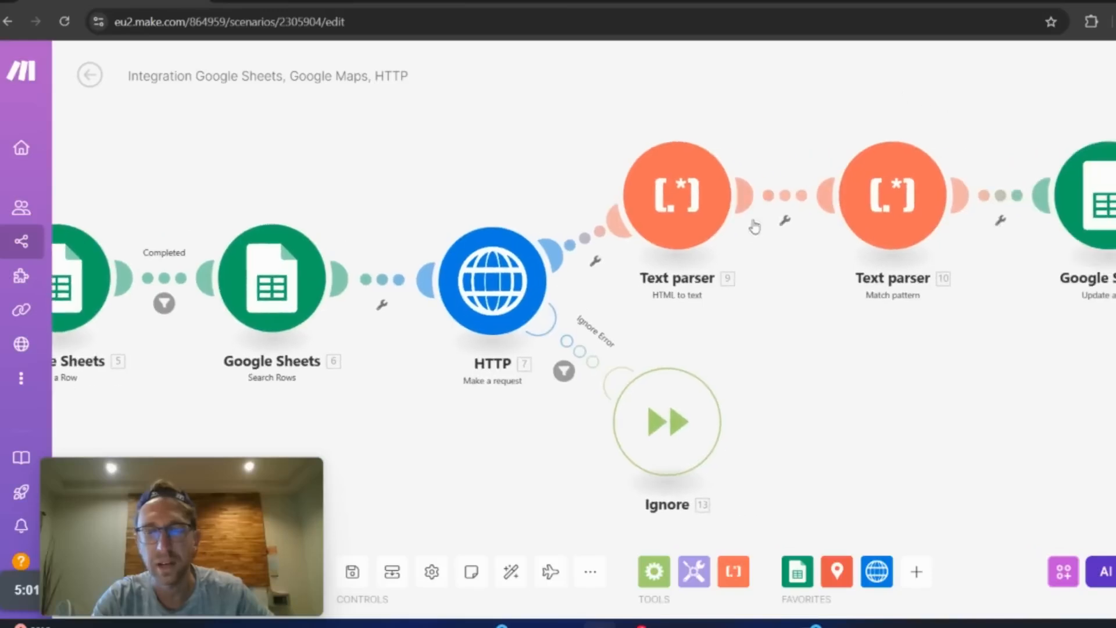
pyautogui.click(489, 283)
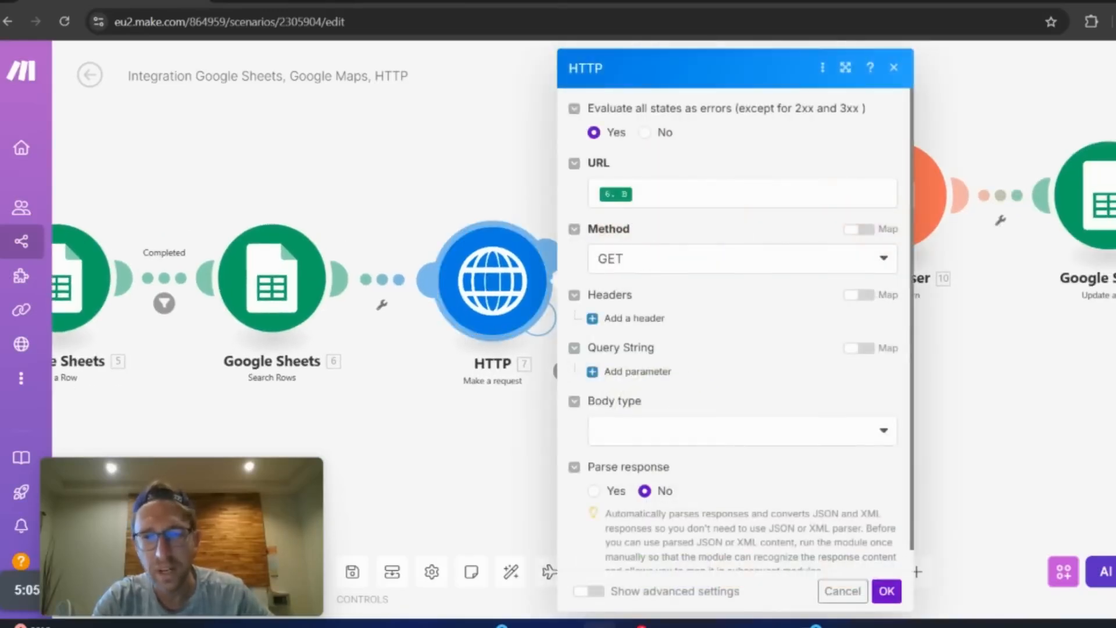
pyautogui.click(842, 591)
# Step: Examine the data mapped to the HTML field of the HTML to Text parser, and close it without changes
pyautogui.click(696, 208)
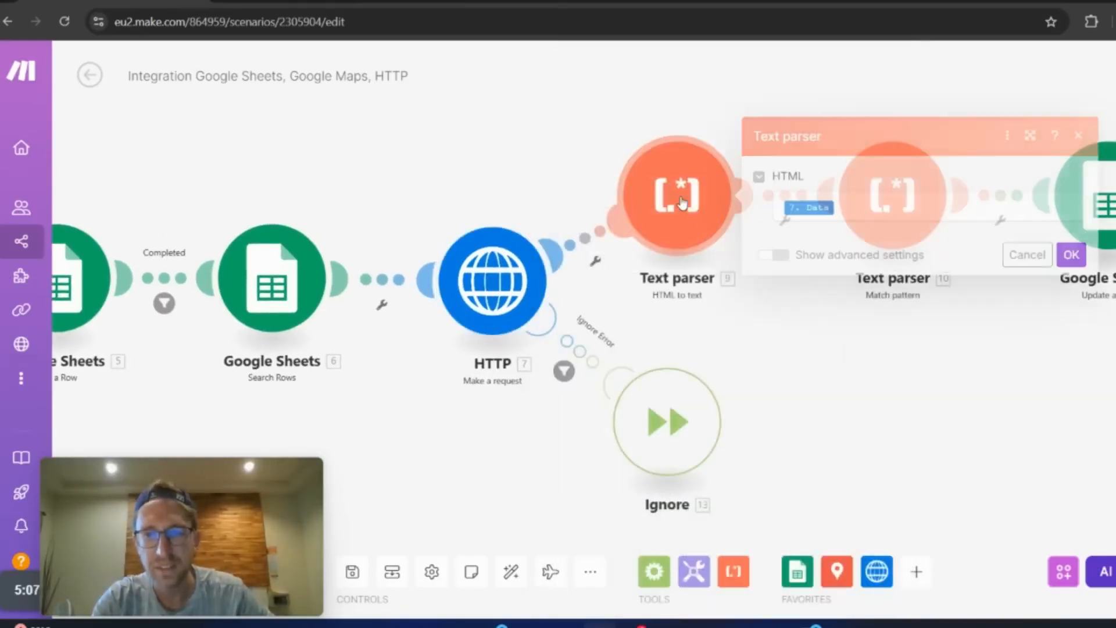
pyautogui.click(843, 205)
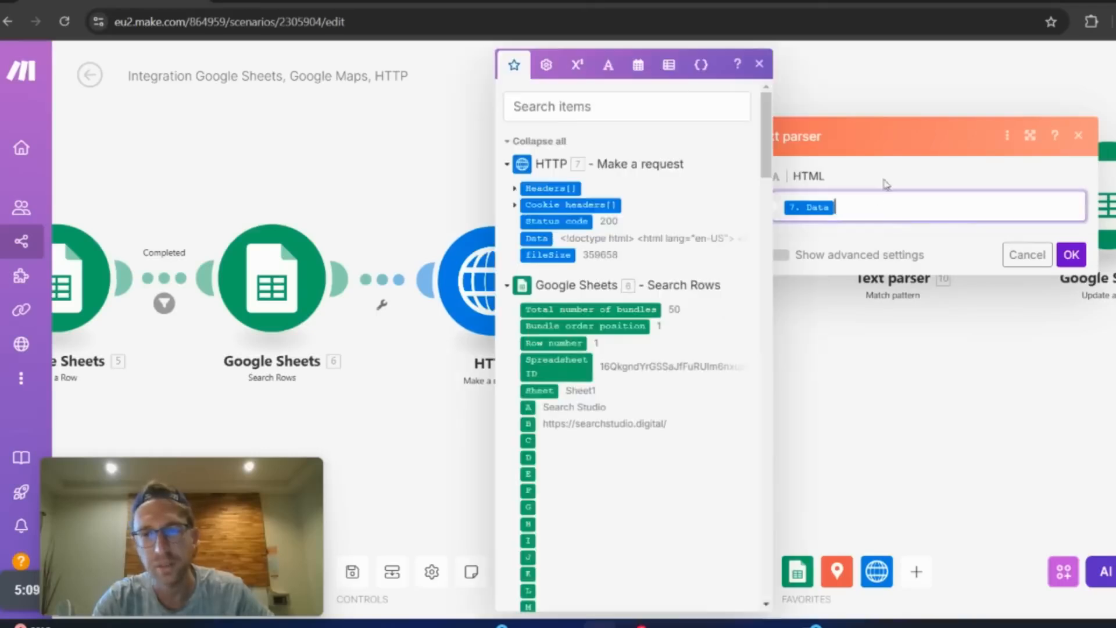
pyautogui.click(1025, 254)
# Step: Examine the Match Pattern text parser's full regular expression and its matching options, and close without saving
pyautogui.click(893, 200)
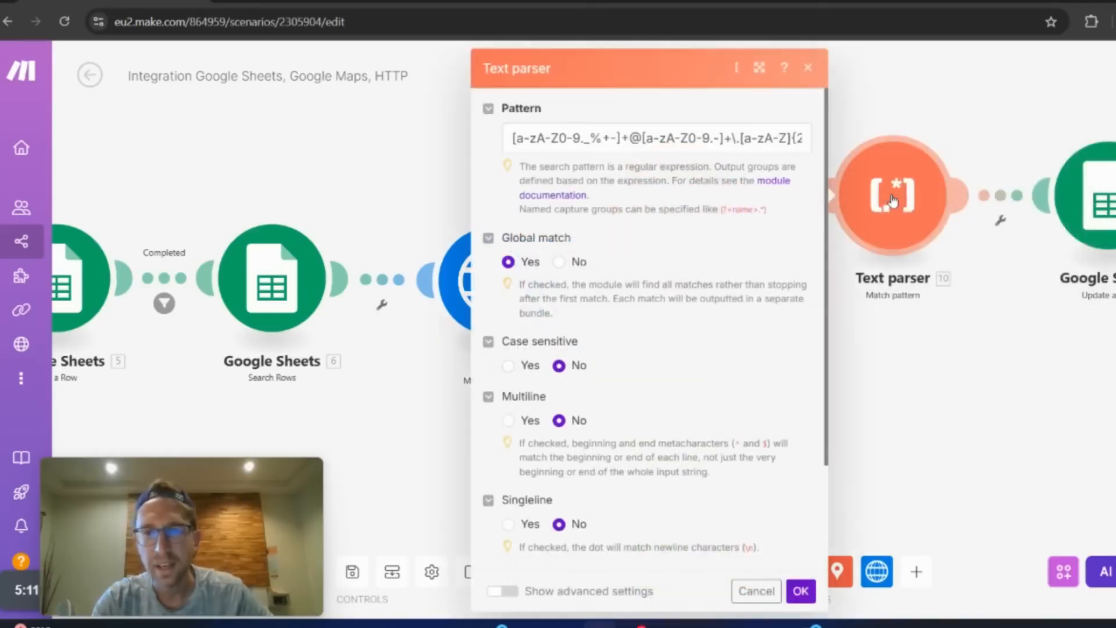
pyautogui.moveTo(510, 140); pyautogui.dragTo(822, 139)
pyautogui.doubleClick(750, 142)
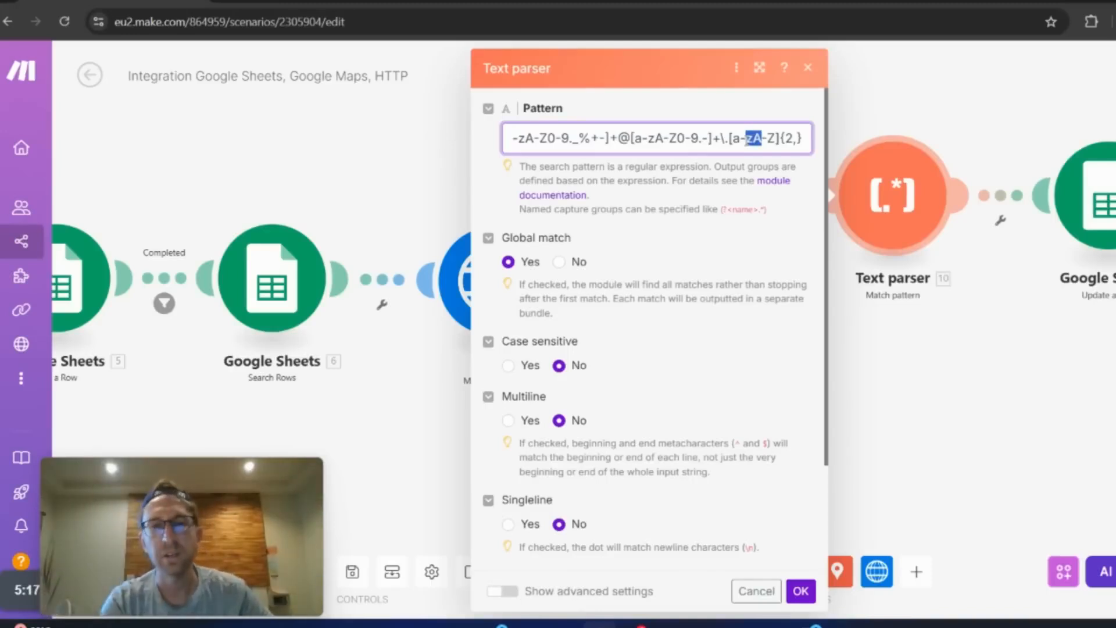
pyautogui.tripleClick(705, 137)
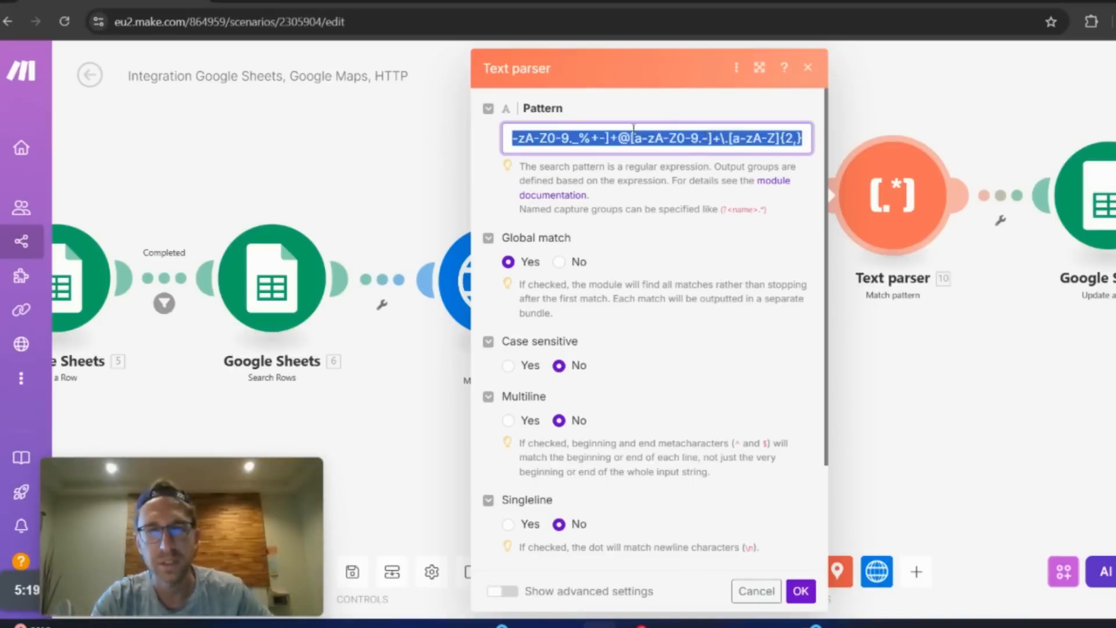
pyautogui.click(491, 154)
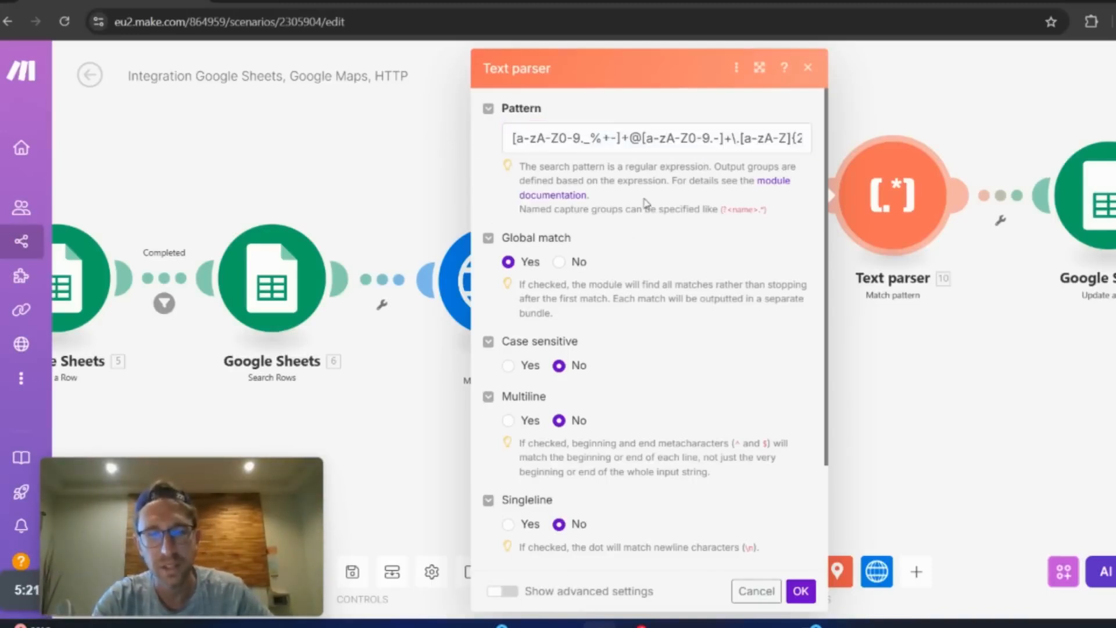
pyautogui.scroll(-3, 668, 232)
pyautogui.click(754, 591)
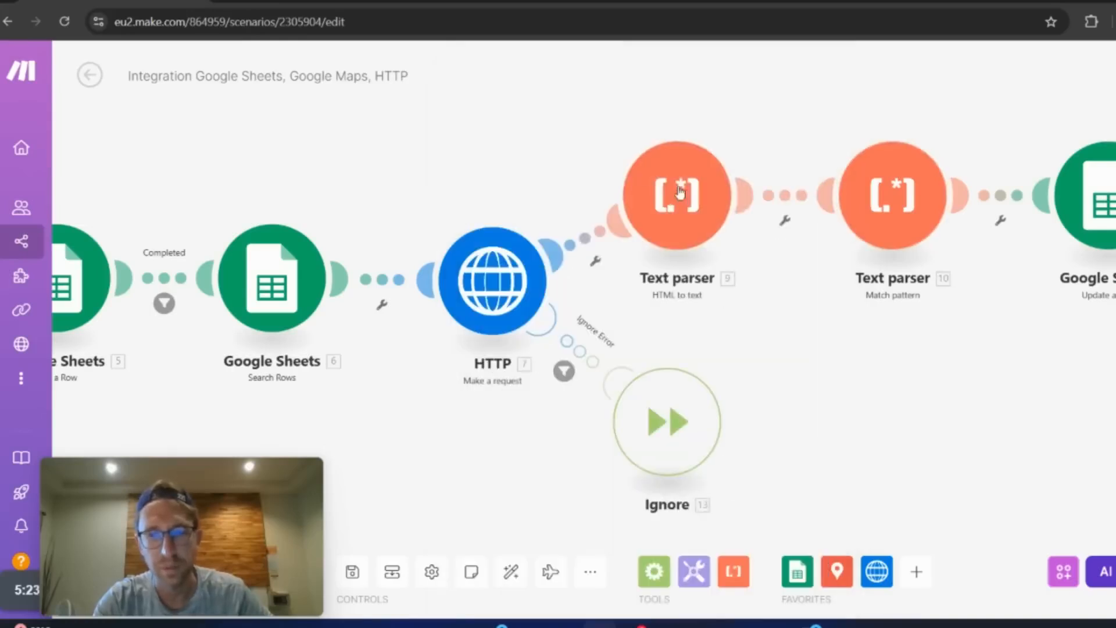
# Step: Examine the Update a Row module's spreadsheet ID, sheet name, row number and column C mapping, and close without saving
pyautogui.moveTo(922, 398); pyautogui.dragTo(722, 416)
pyautogui.click(921, 190)
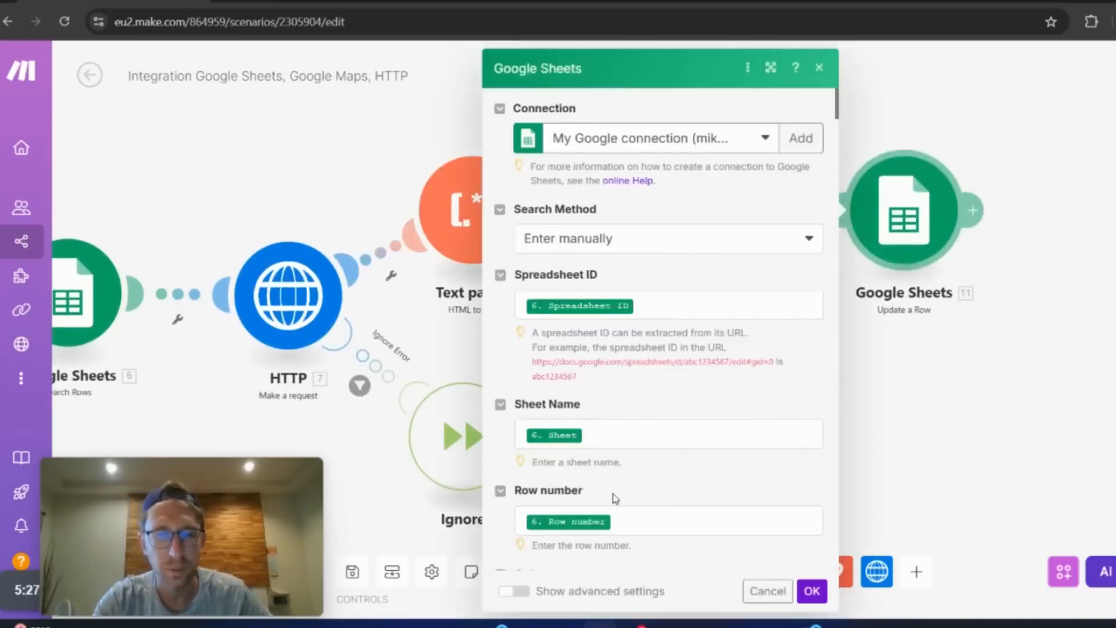
pyautogui.scroll(-5, 612, 498)
pyautogui.scroll(-2, 582, 471)
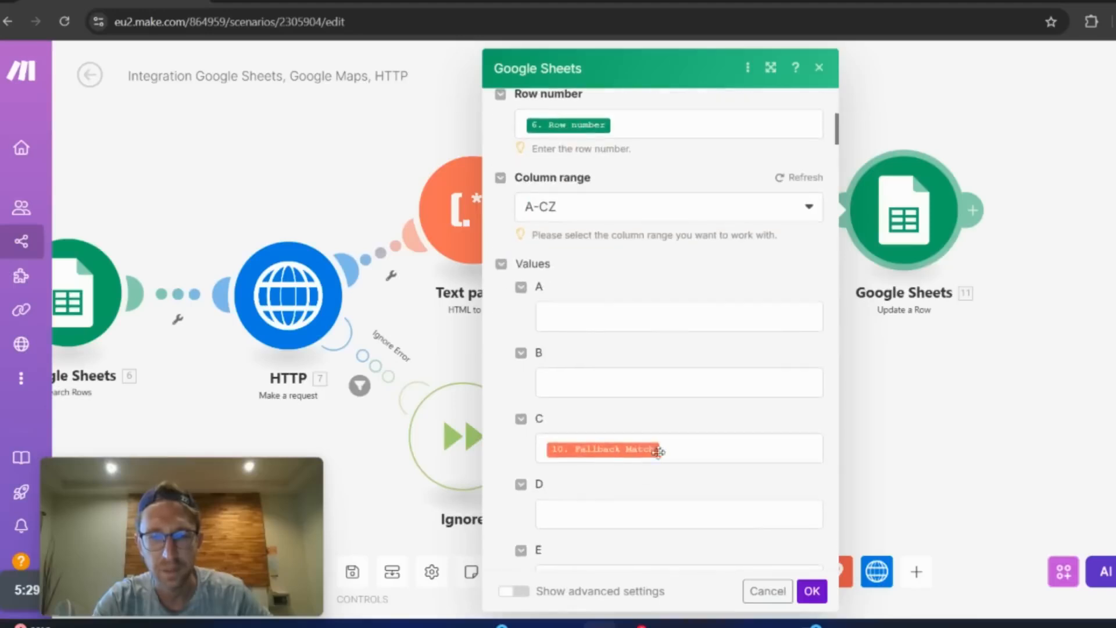
pyautogui.click(670, 448)
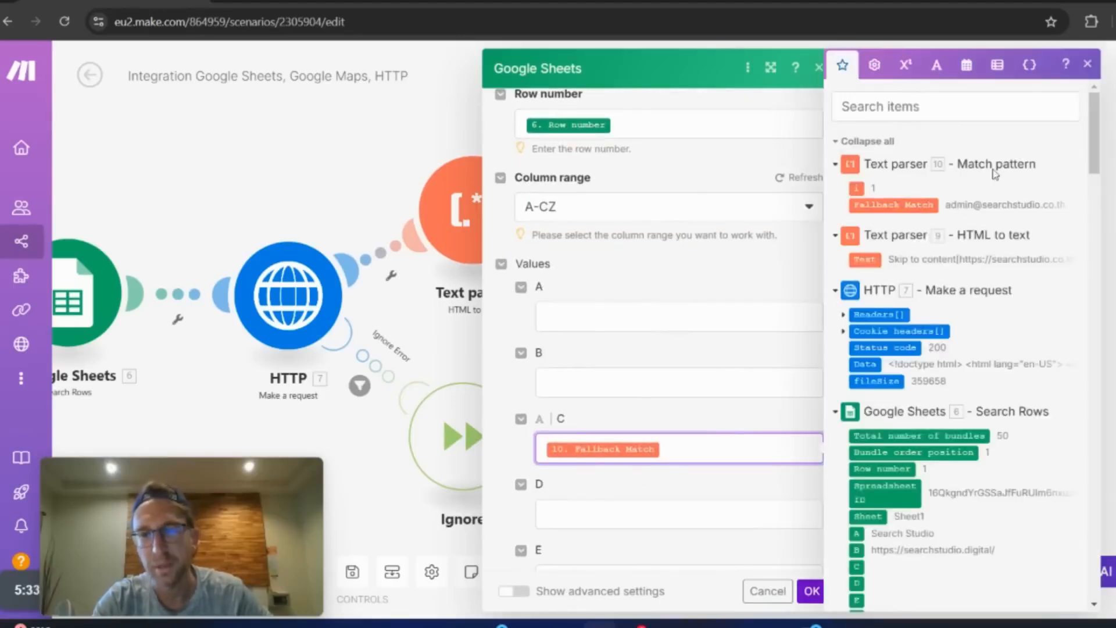
pyautogui.click(767, 590)
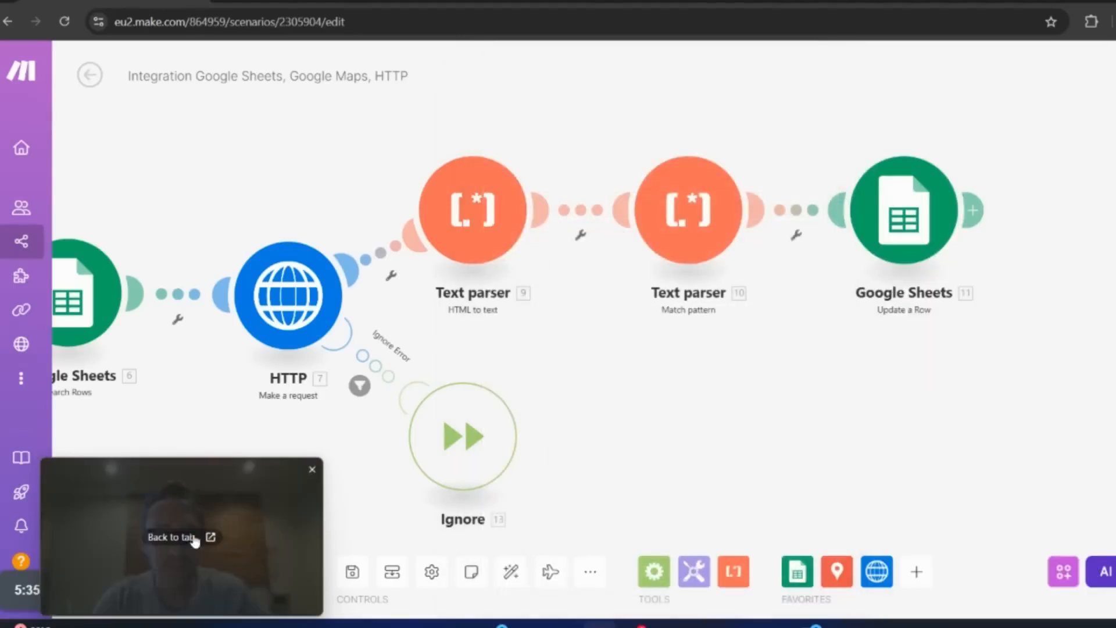
# Step: Examine the Ignore Error filter's condition and the Ignore module attached to the HTTP request, and close both without changes
pyautogui.moveTo(164, 490); pyautogui.dragTo(1011, 472)
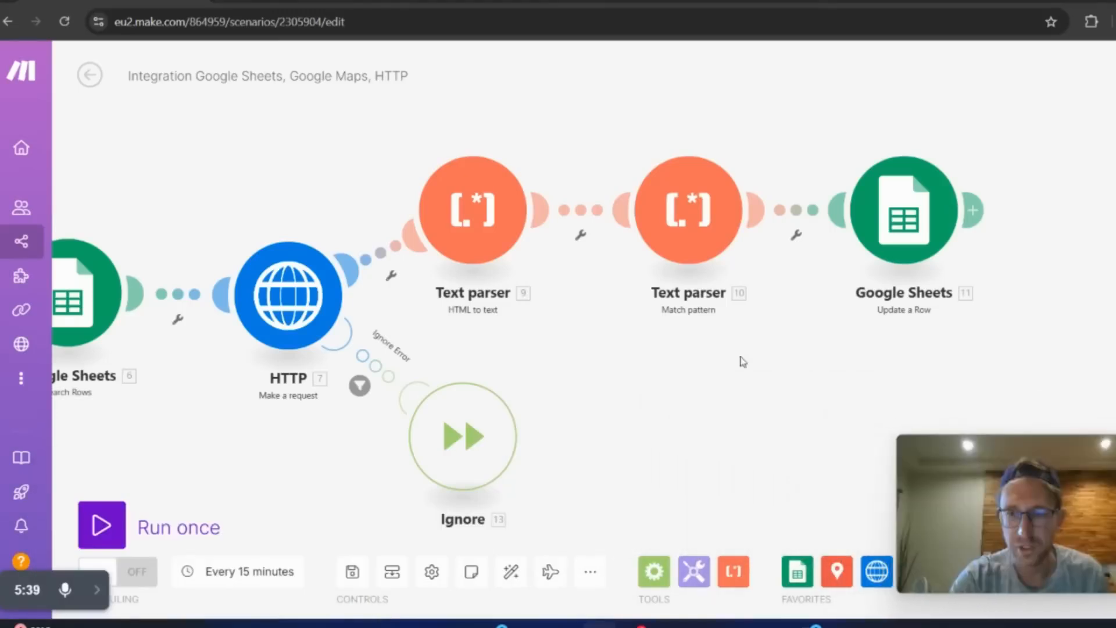
pyautogui.moveTo(554, 393); pyautogui.dragTo(741, 366)
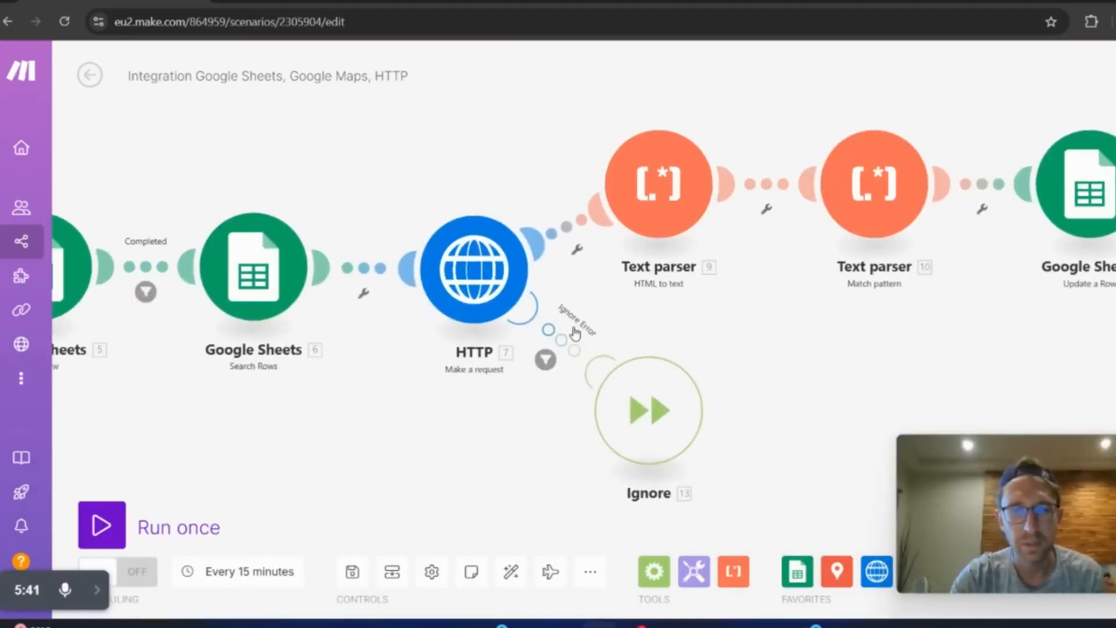
pyautogui.click(545, 359)
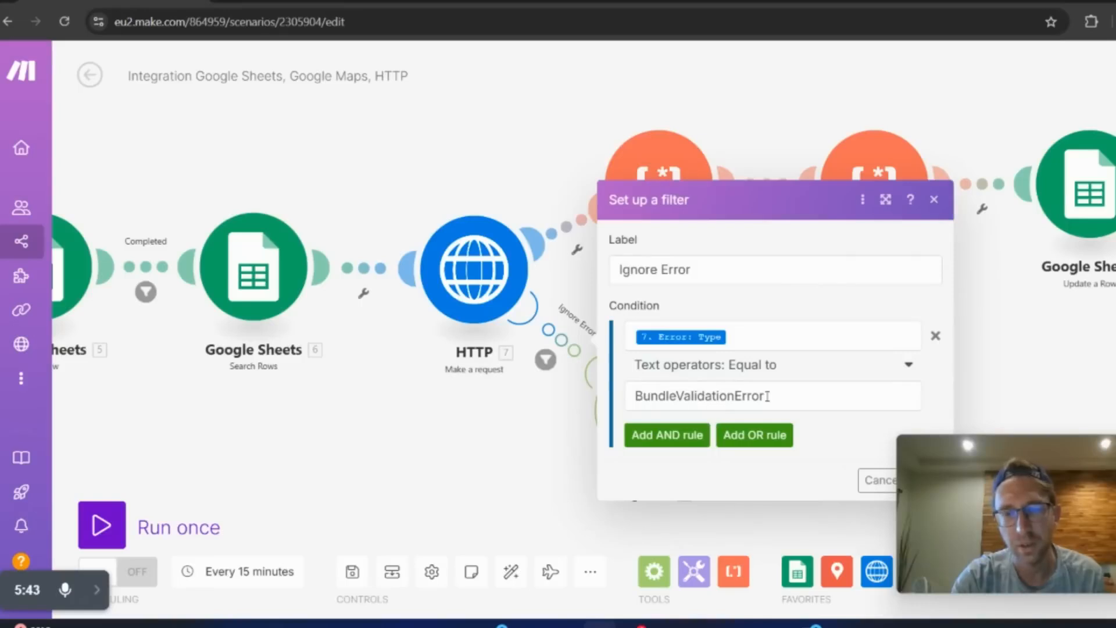
pyautogui.moveTo(778, 395); pyautogui.dragTo(627, 399)
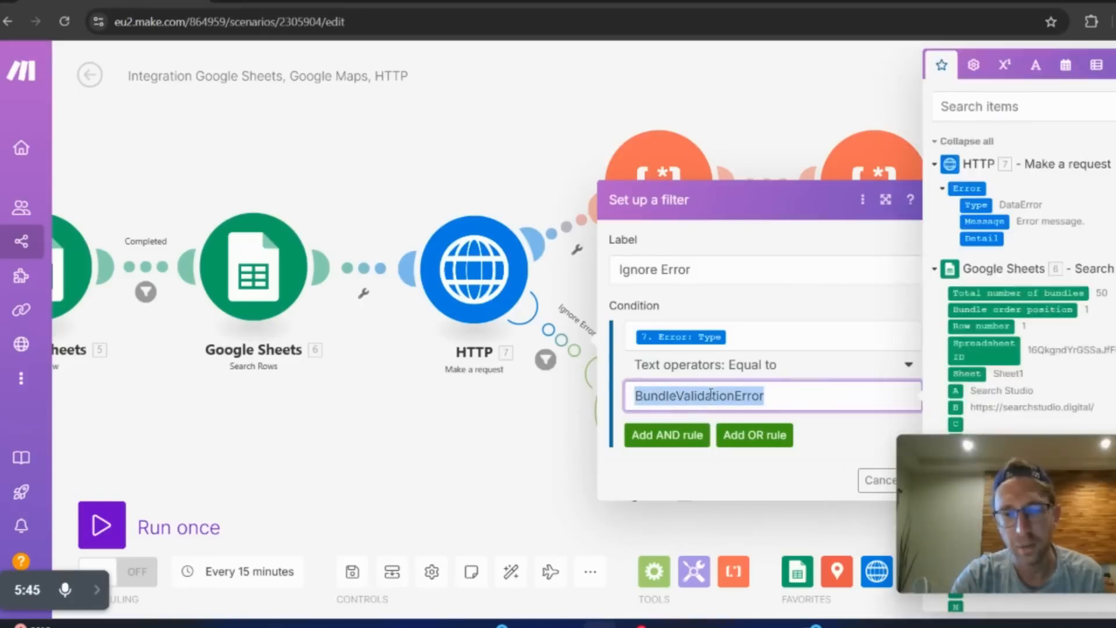
pyautogui.click(862, 482)
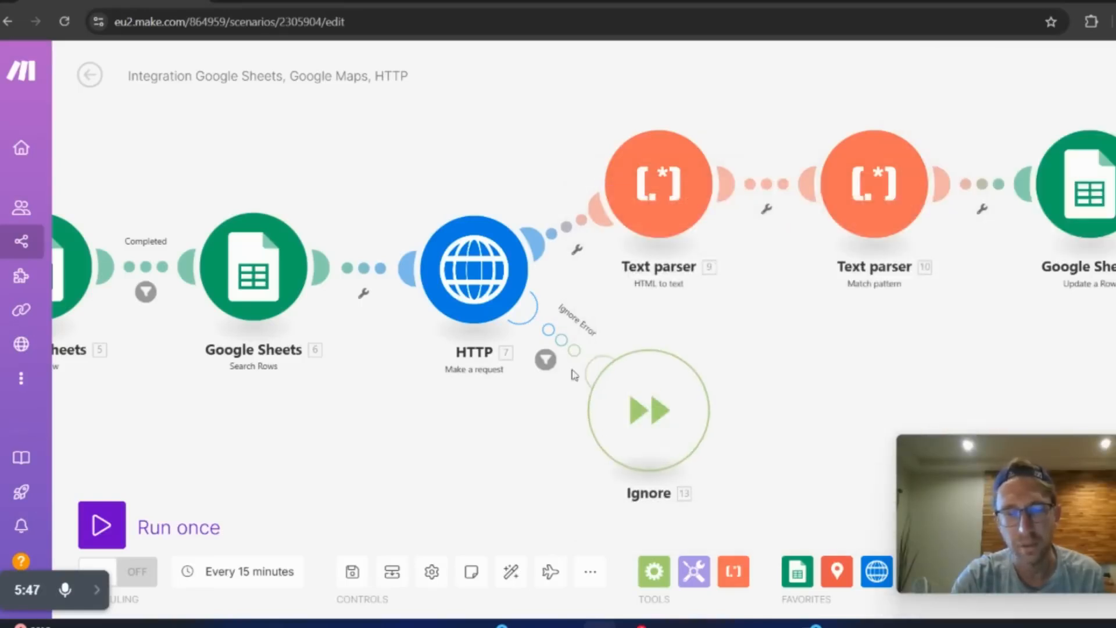
pyautogui.click(633, 417)
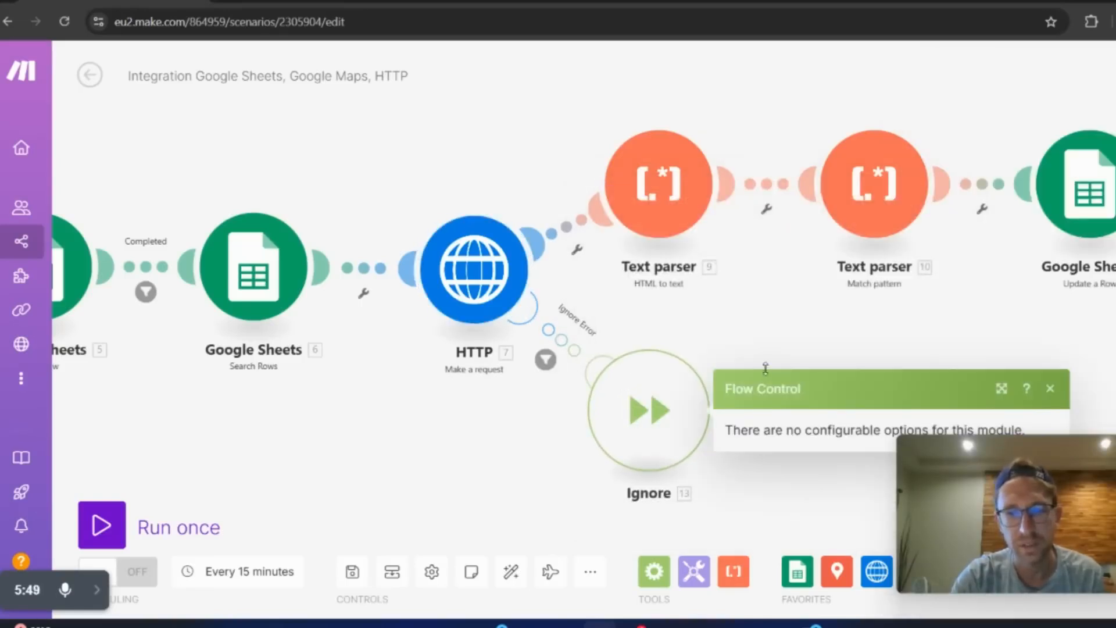
pyautogui.click(1051, 389)
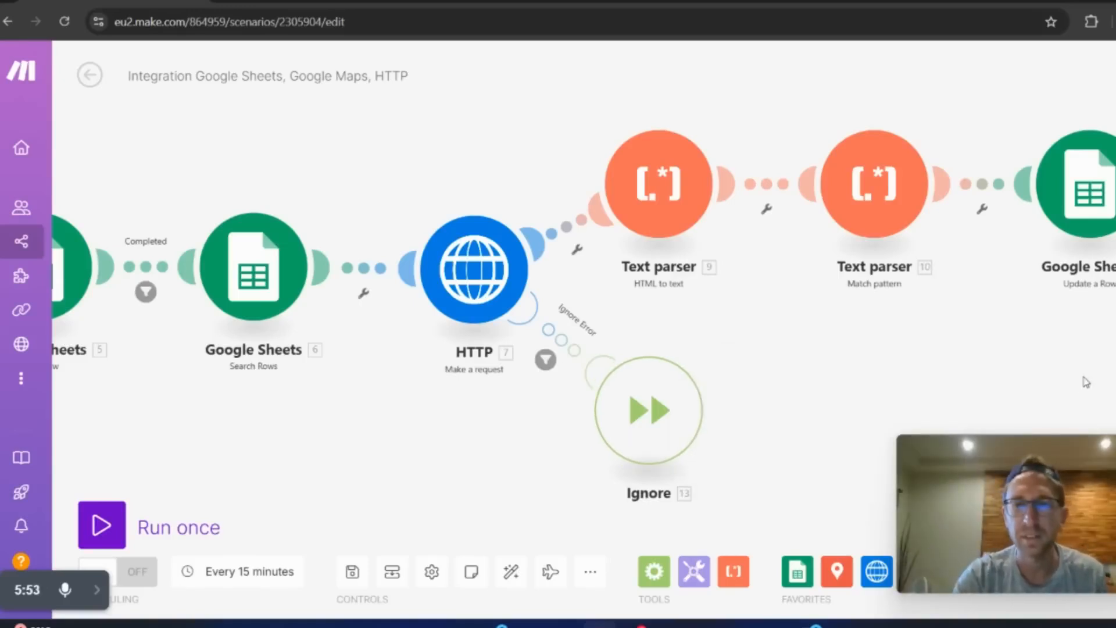
# Step: Switch the scenario's scheduling on and back off
pyautogui.moveTo(539, 349); pyautogui.dragTo(713, 329)
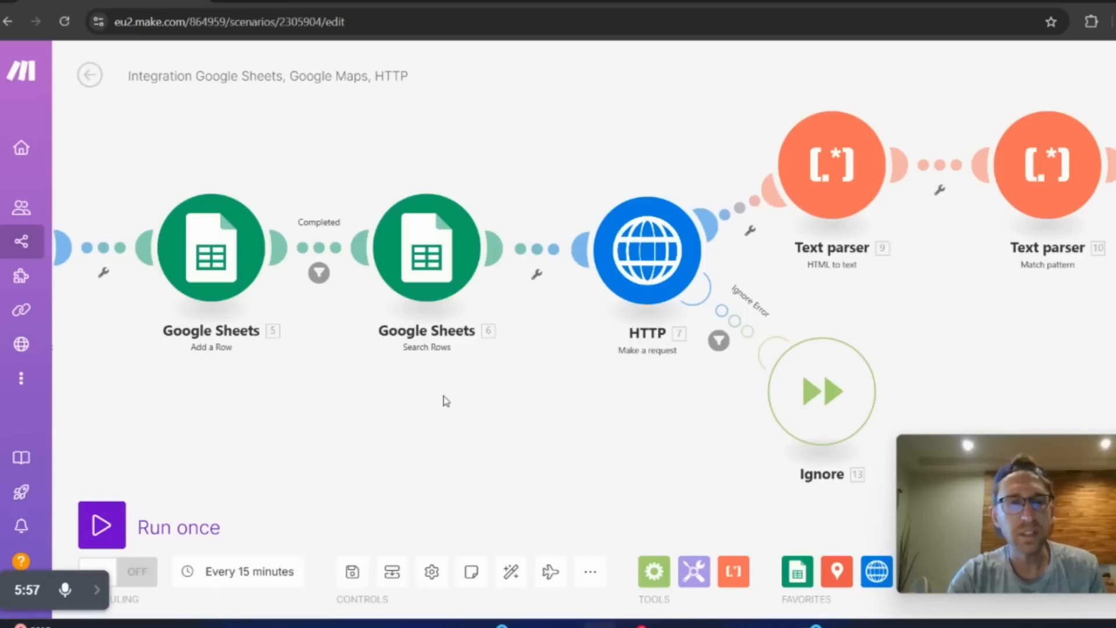
pyautogui.hscroll(-10, 640, 391)
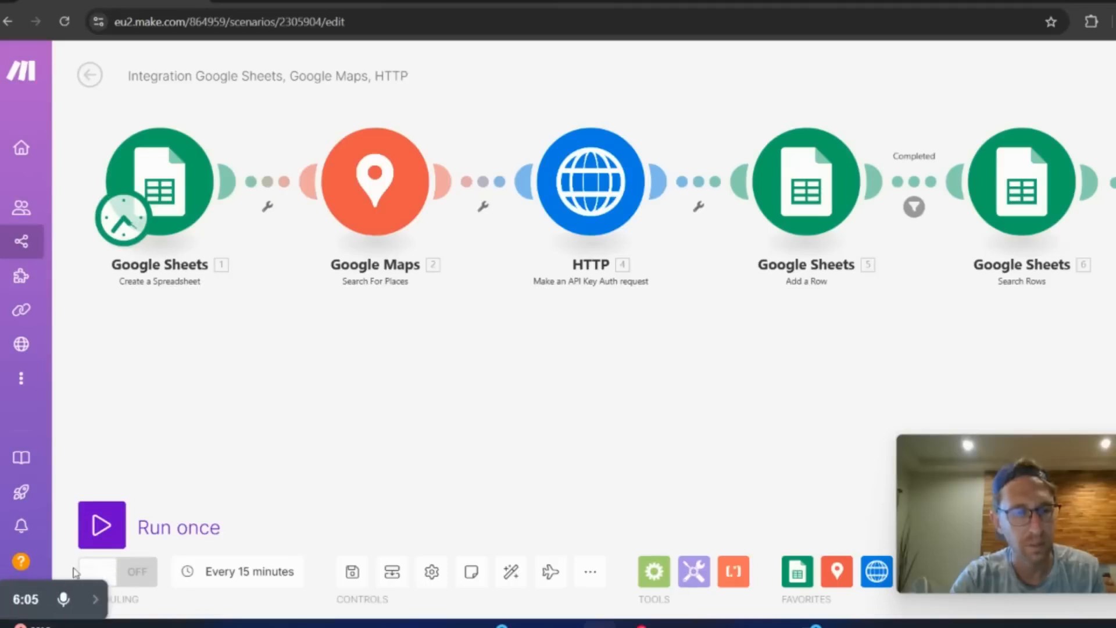
pyautogui.click(116, 572)
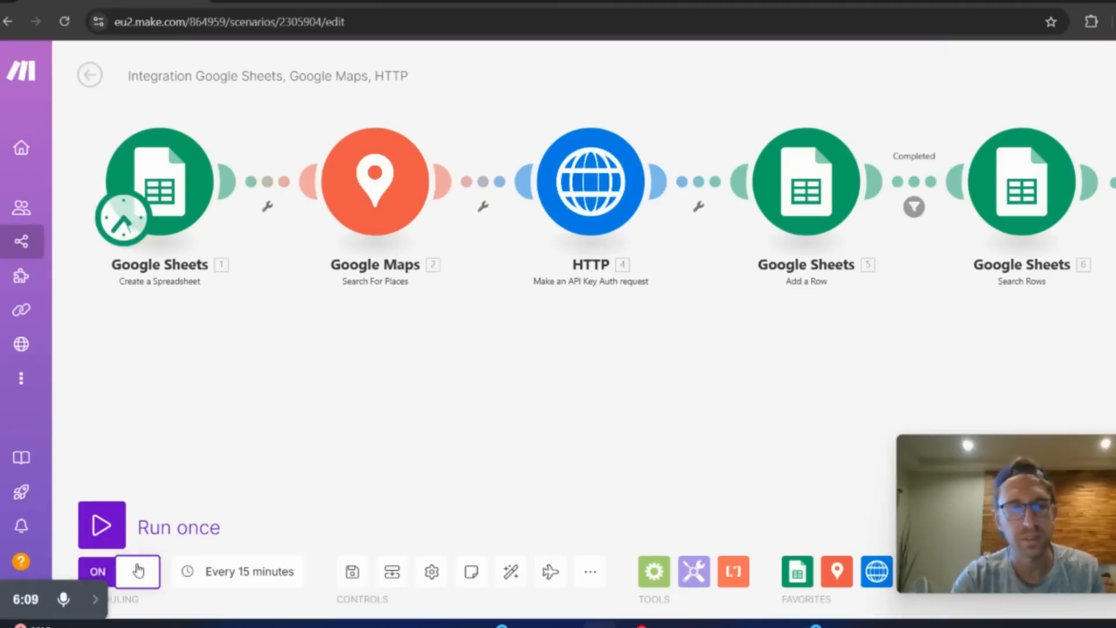
pyautogui.click(138, 571)
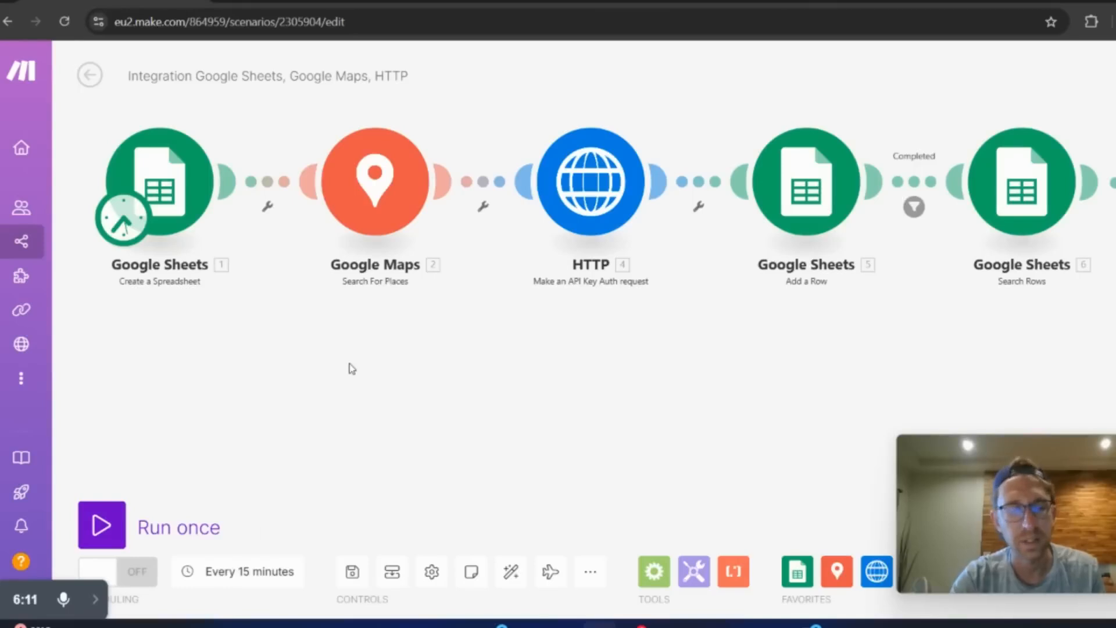
# Step: Run the whole scenario once from the Create a Spreadsheet module onward
pyautogui.moveTo(352, 368); pyautogui.dragTo(441, 443)
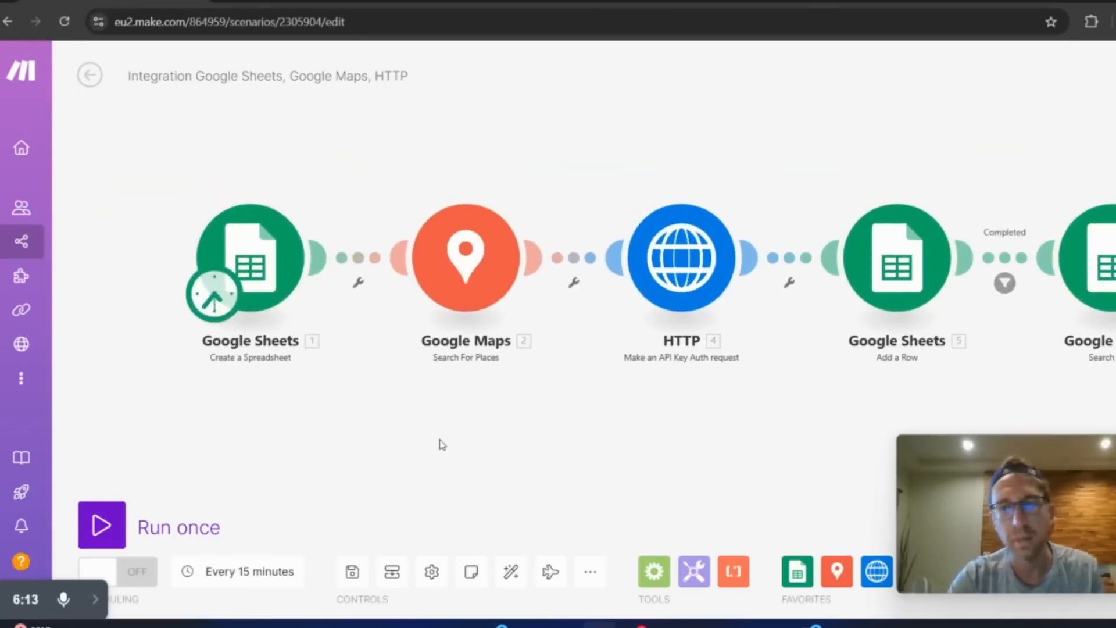
pyautogui.moveTo(508, 461); pyautogui.dragTo(446, 458)
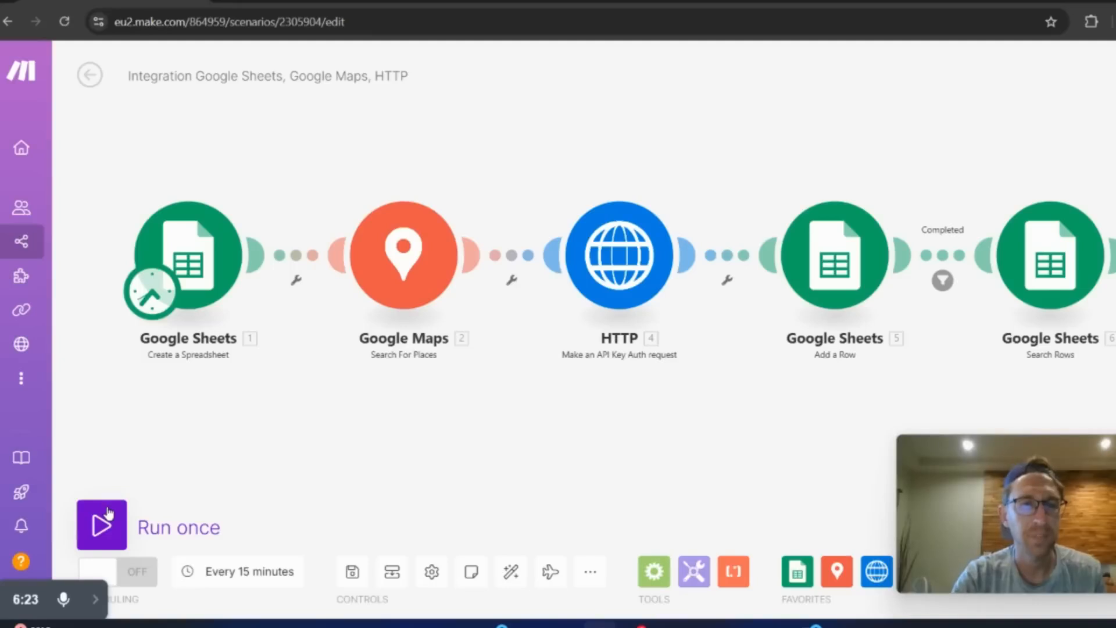
pyautogui.click(101, 526)
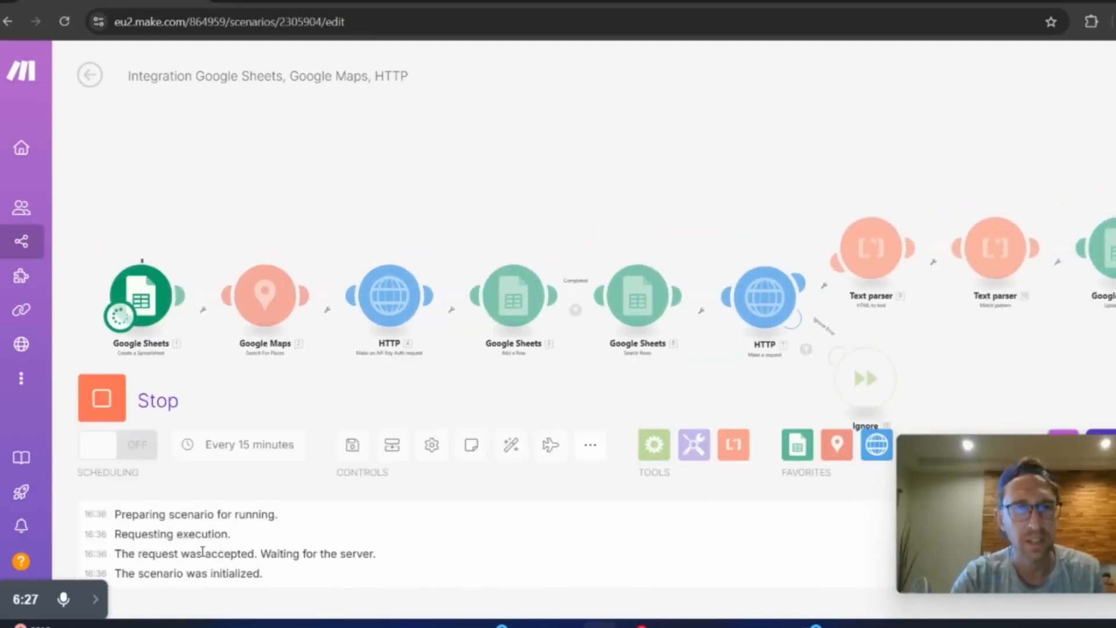
# Step: Follow the running scenario's progress from the Create a Spreadsheet module through to the Add a Row module
pyautogui.scroll(3, 126, 315)
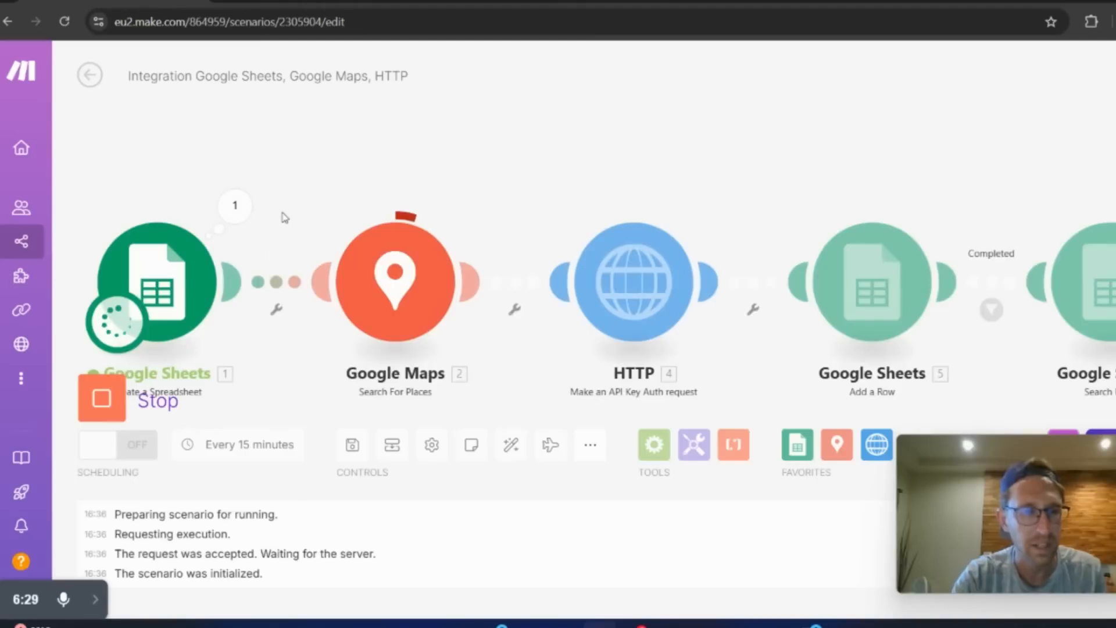
pyautogui.moveTo(320, 197); pyautogui.dragTo(410, 160)
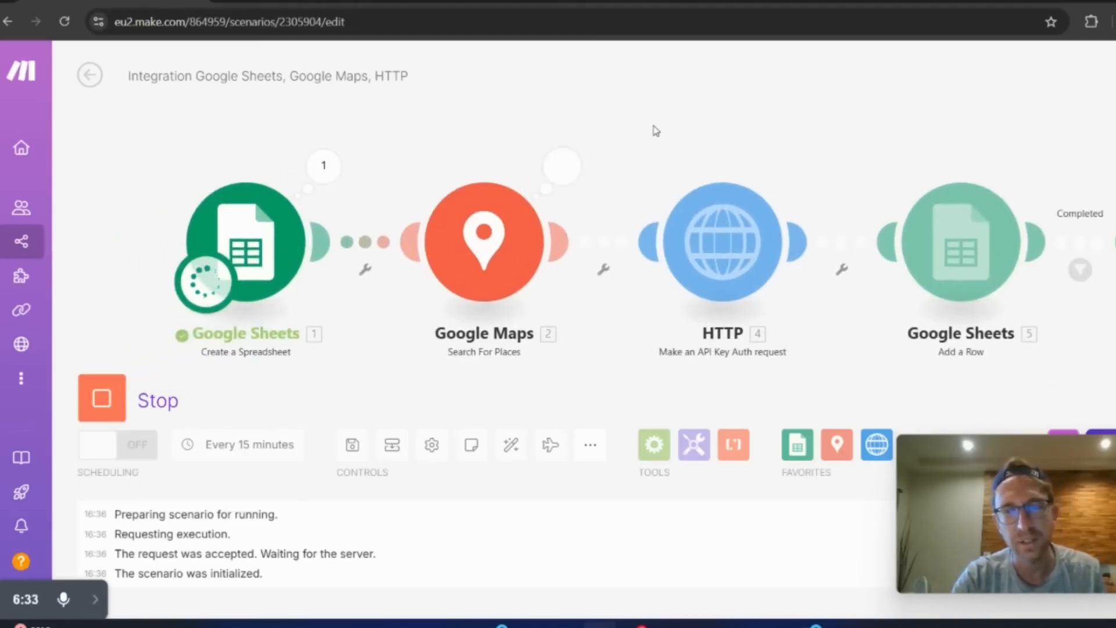
pyautogui.moveTo(655, 130); pyautogui.dragTo(535, 153)
pyautogui.moveTo(849, 148); pyautogui.dragTo(443, 187)
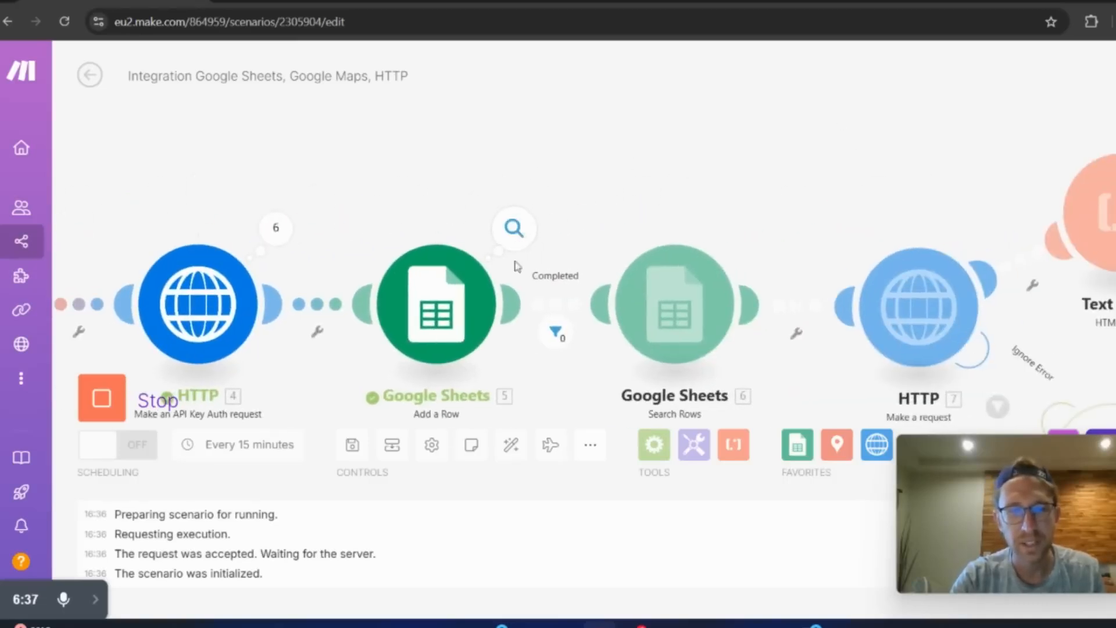
# Step: Switch to Google Sheets, open the Marketing Agencies - Bangkok spreadsheet and widen column A to show more of the agency names
pyautogui.hotkey('ctrl', 'Tab')
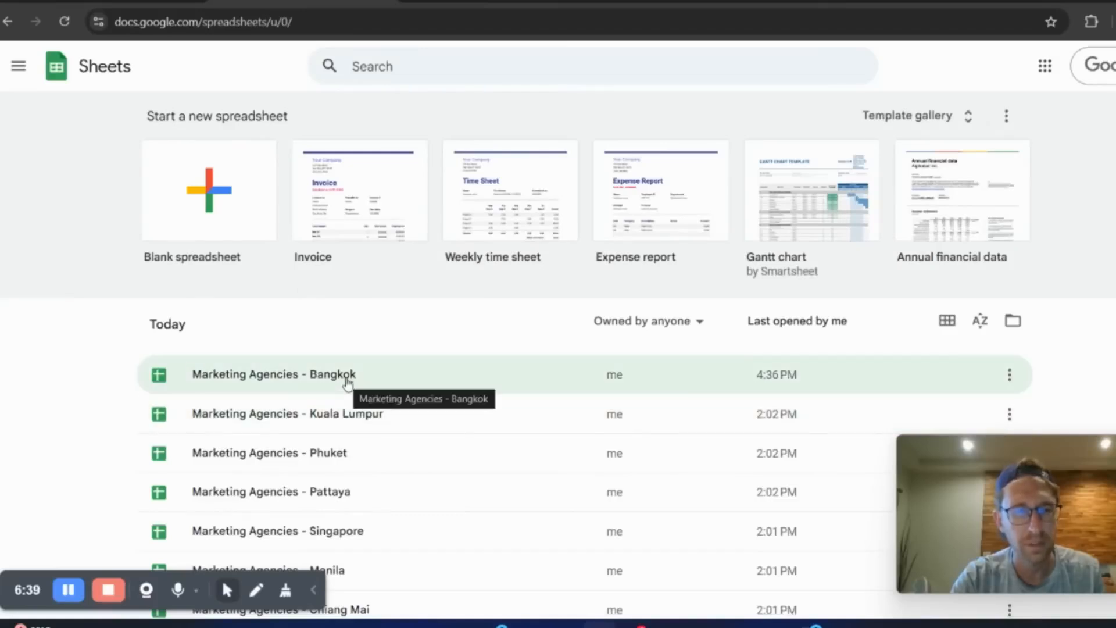
pyautogui.click(339, 377)
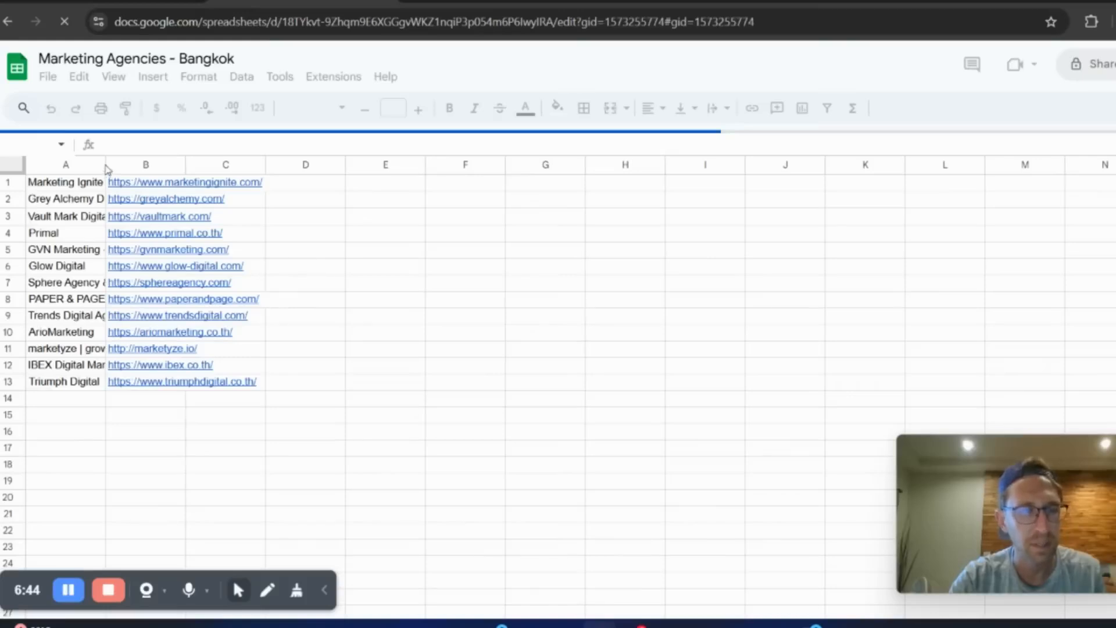
pyautogui.moveTo(106, 165); pyautogui.dragTo(188, 162)
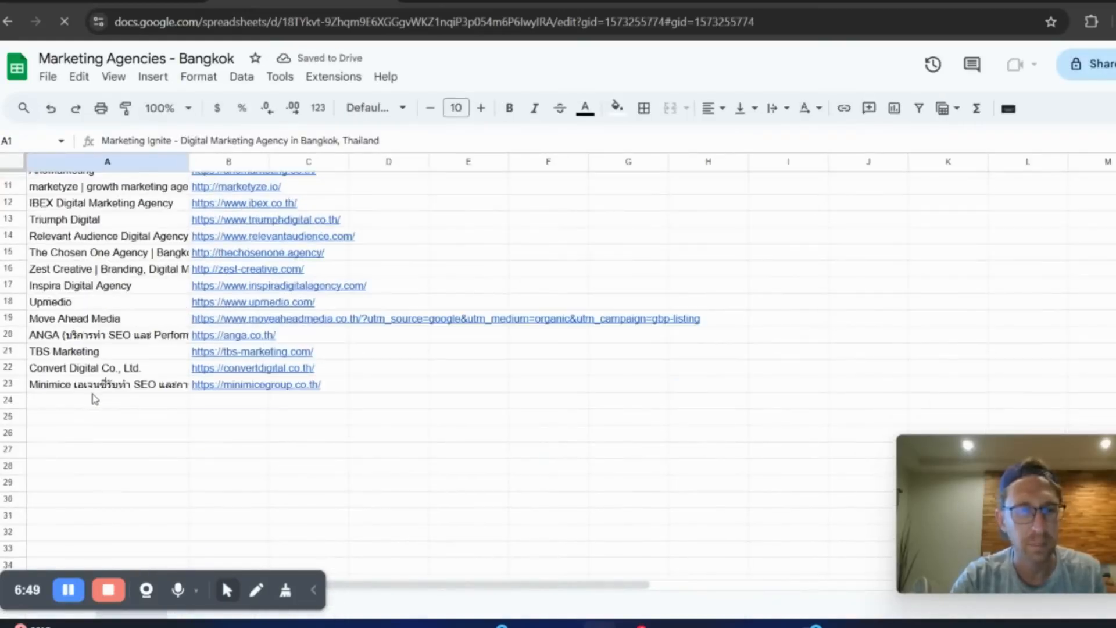
# Step: Review the agency rows being added down the sheet, and widen columns B and C for the website links and emails
pyautogui.scroll(-1, 143, 401)
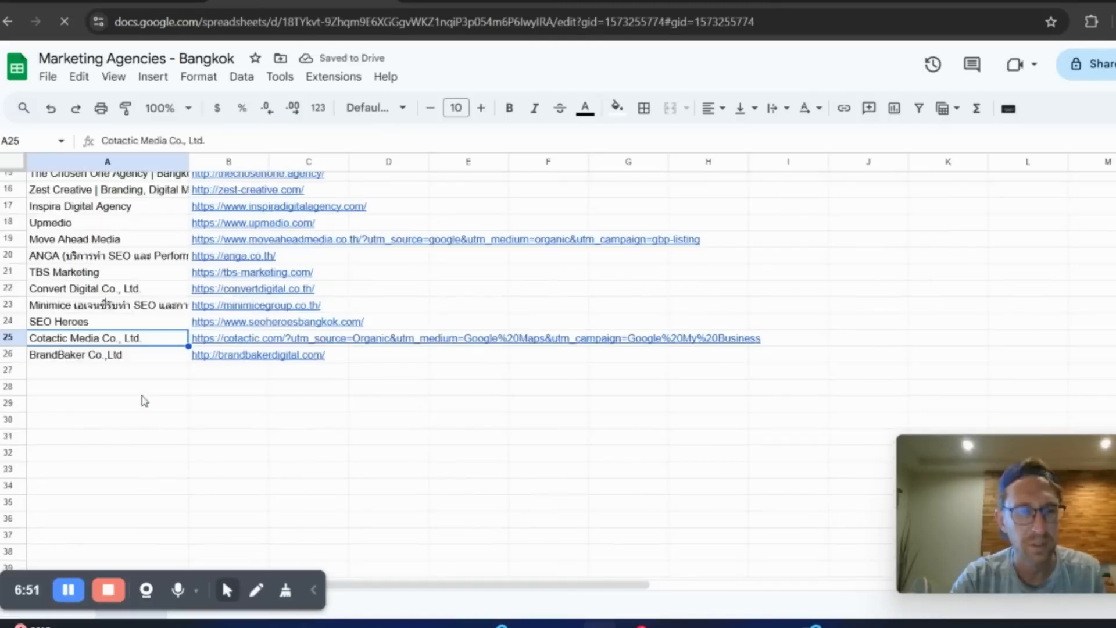
pyautogui.scroll(-1, 135, 431)
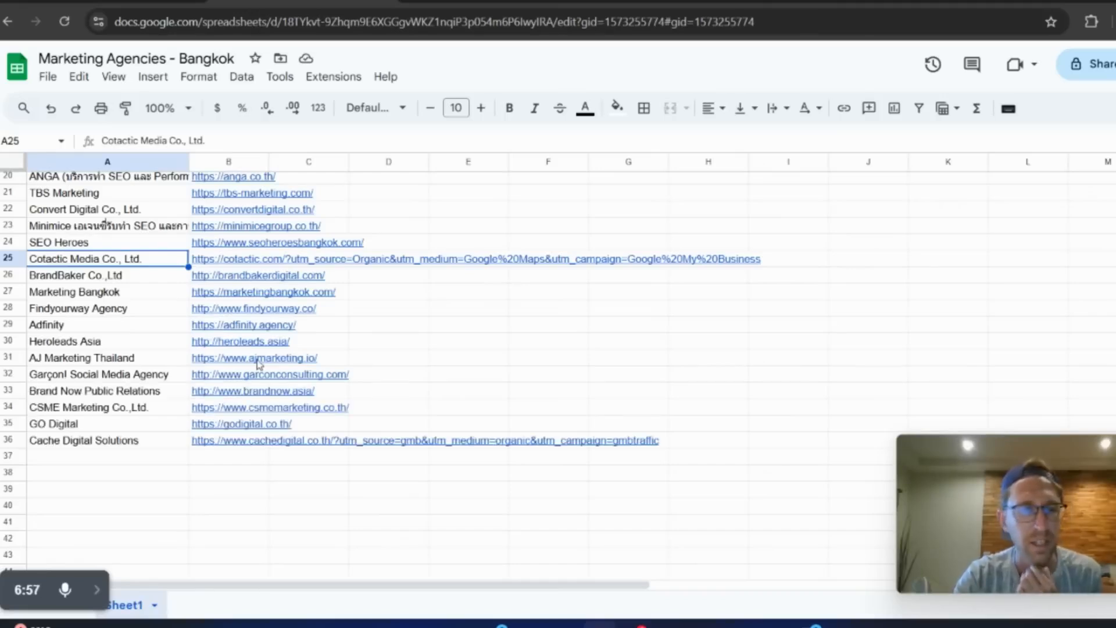
pyautogui.scroll(-3, 259, 364)
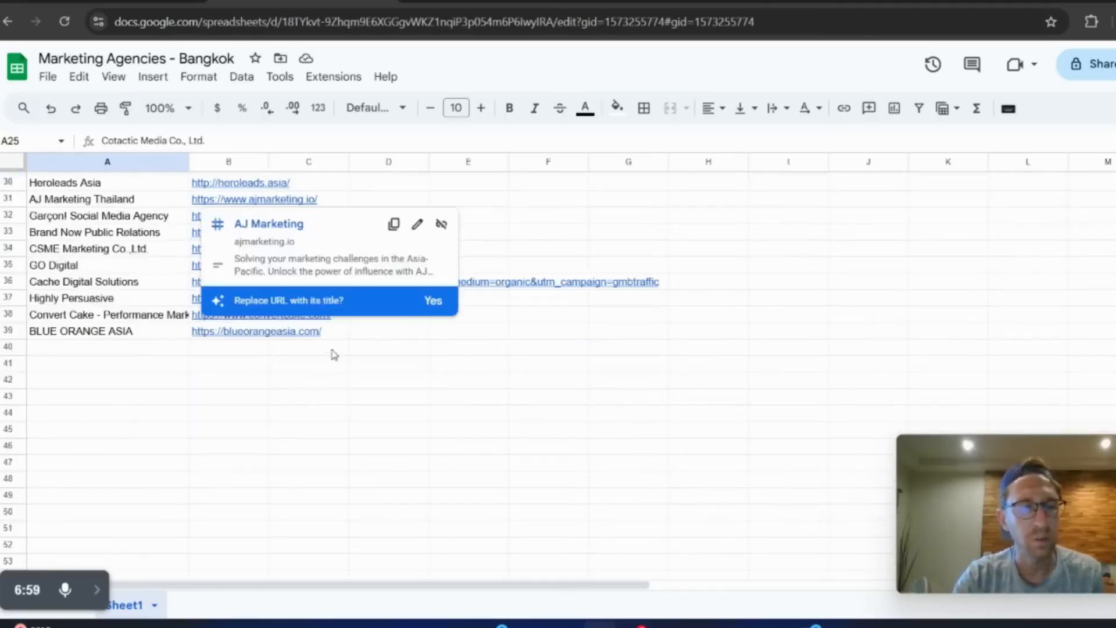
pyautogui.scroll(10, 639, 342)
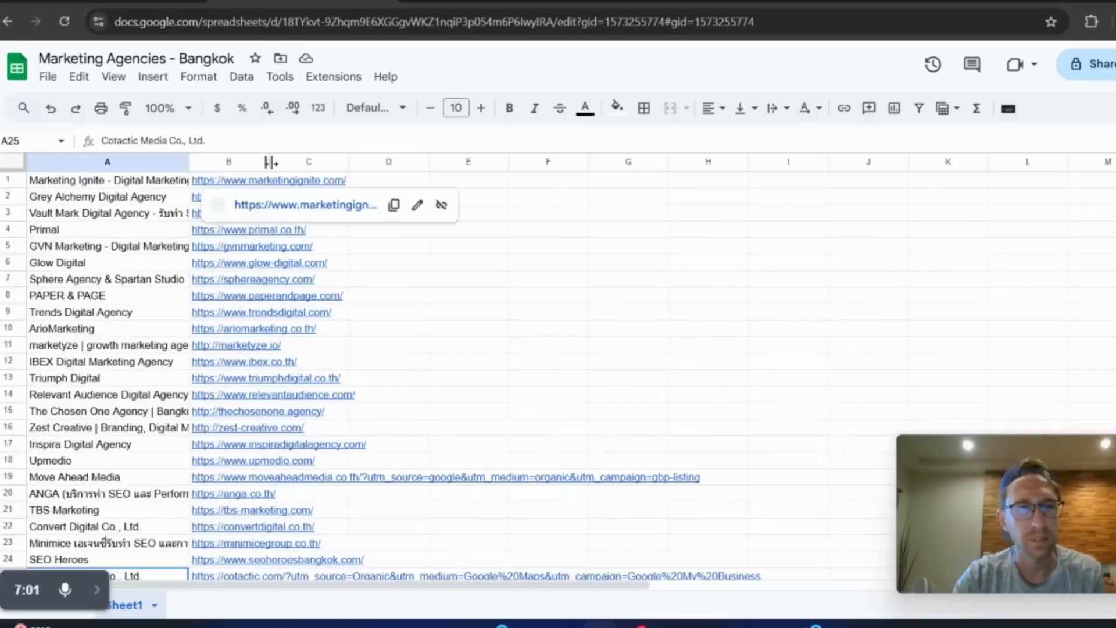
pyautogui.moveTo(269, 162); pyautogui.dragTo(502, 161)
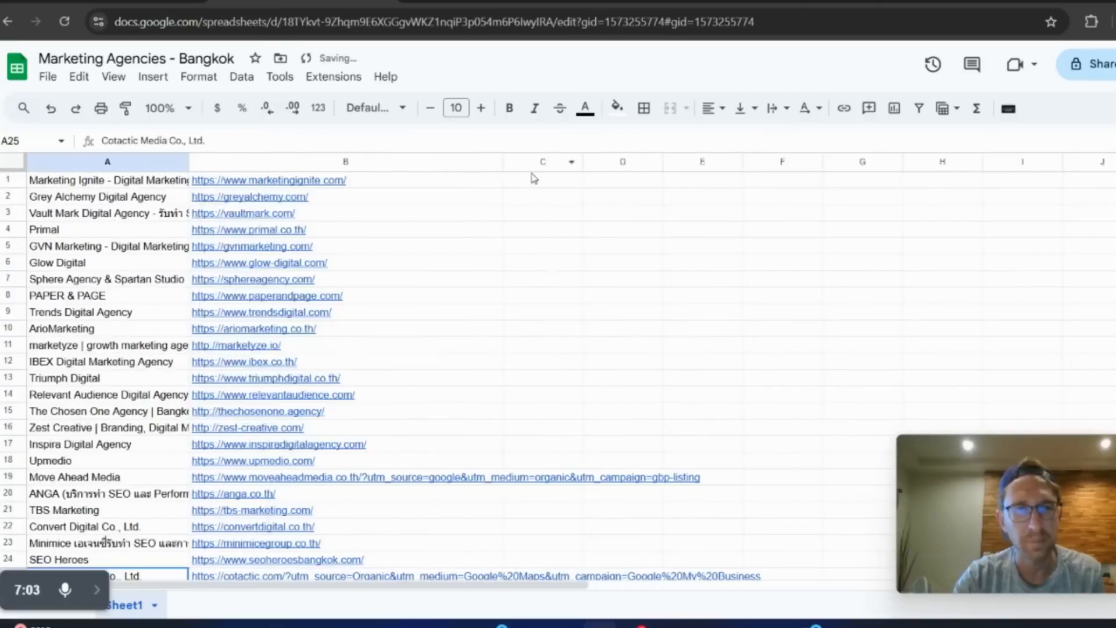
pyautogui.click(533, 179)
pyautogui.moveTo(582, 162); pyautogui.dragTo(692, 163)
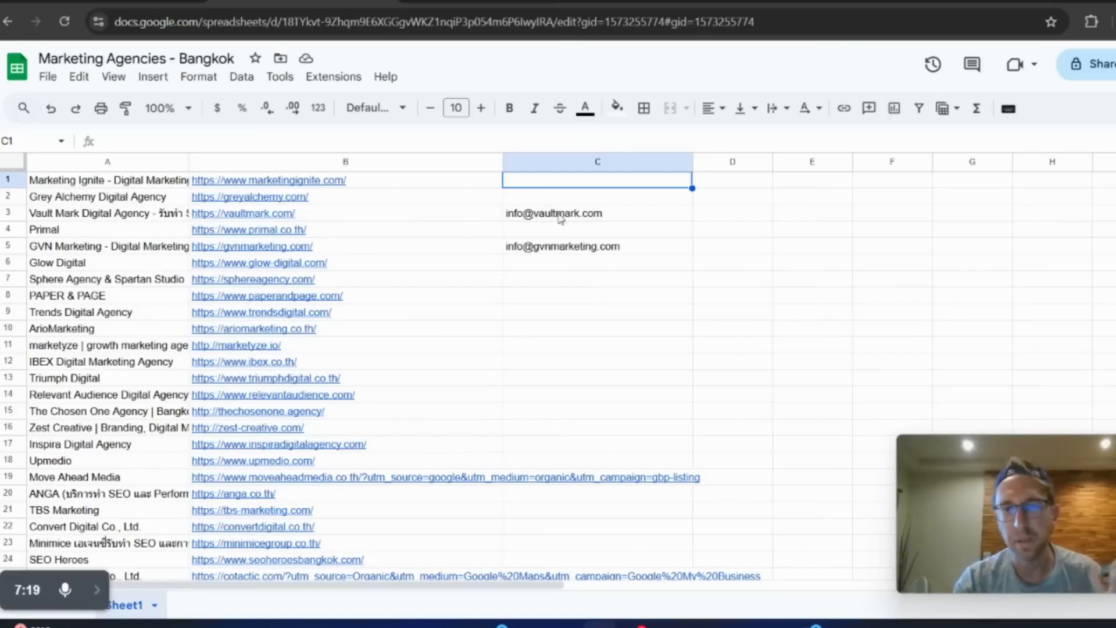
# Step: Check the emails arriving in column C for the agencies in rows 5 to 11
pyautogui.click(582, 249)
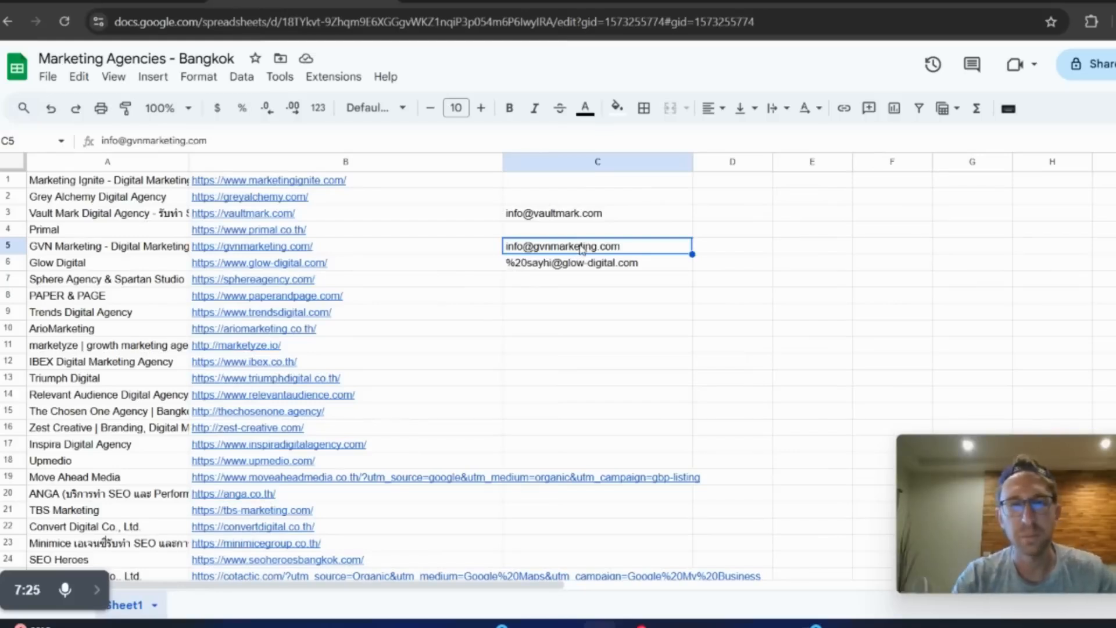
pyautogui.click(562, 267)
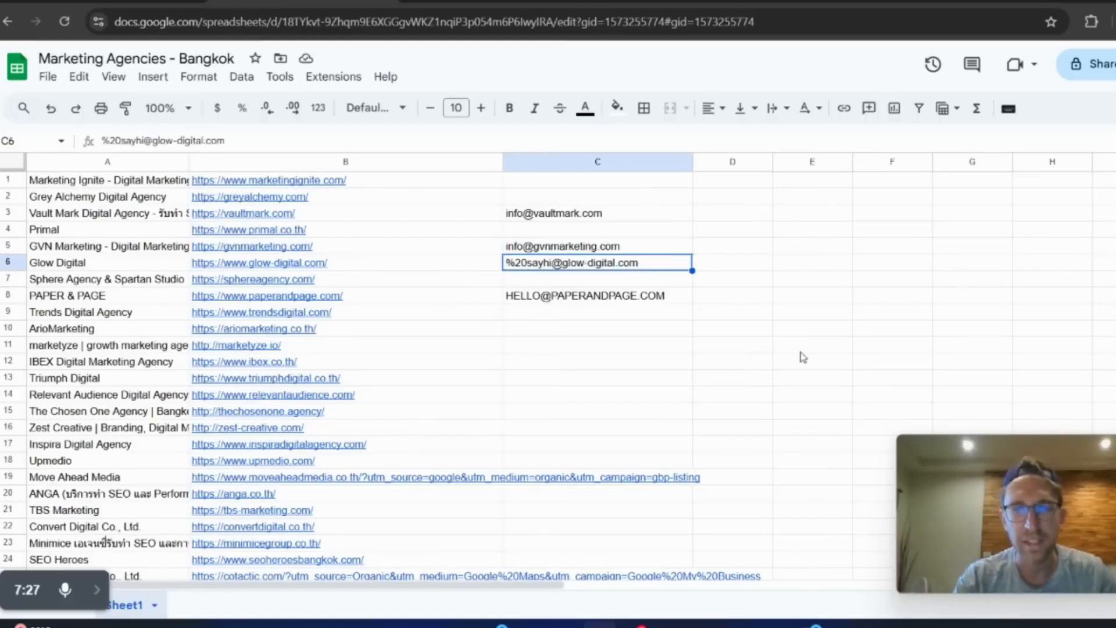
pyautogui.press('Down')
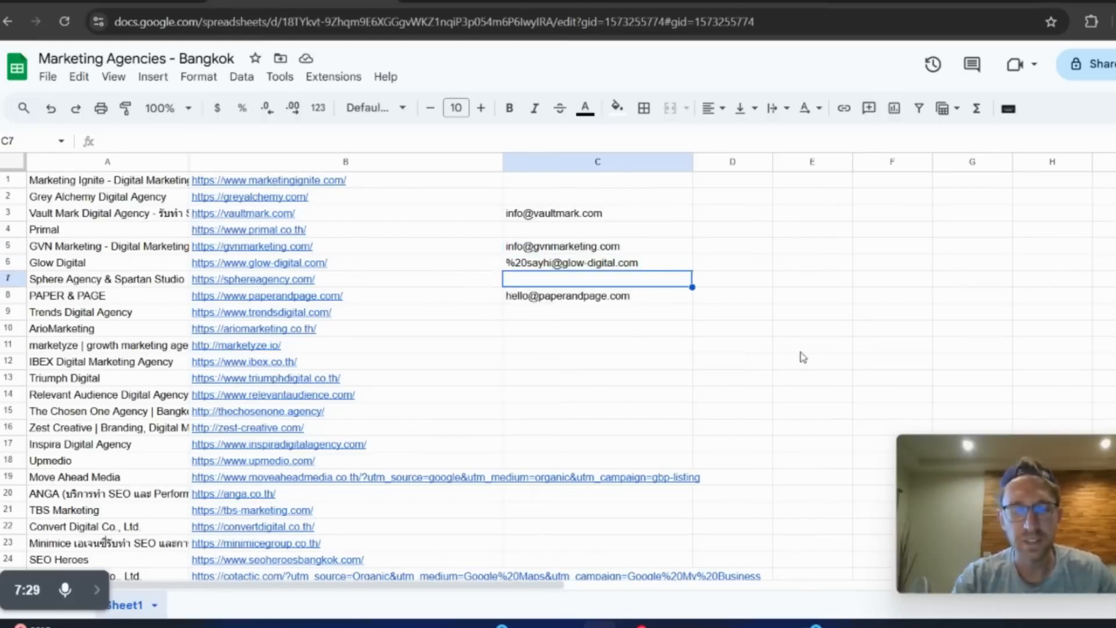
pyautogui.click(546, 298)
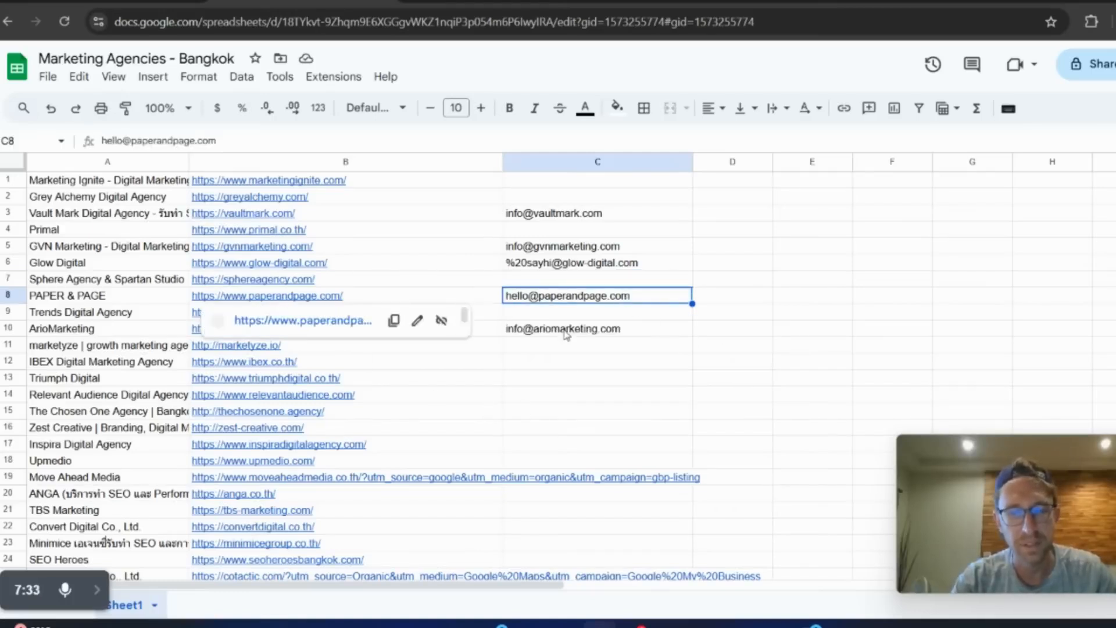
pyautogui.click(565, 332)
pyautogui.scroll(-2, 573, 333)
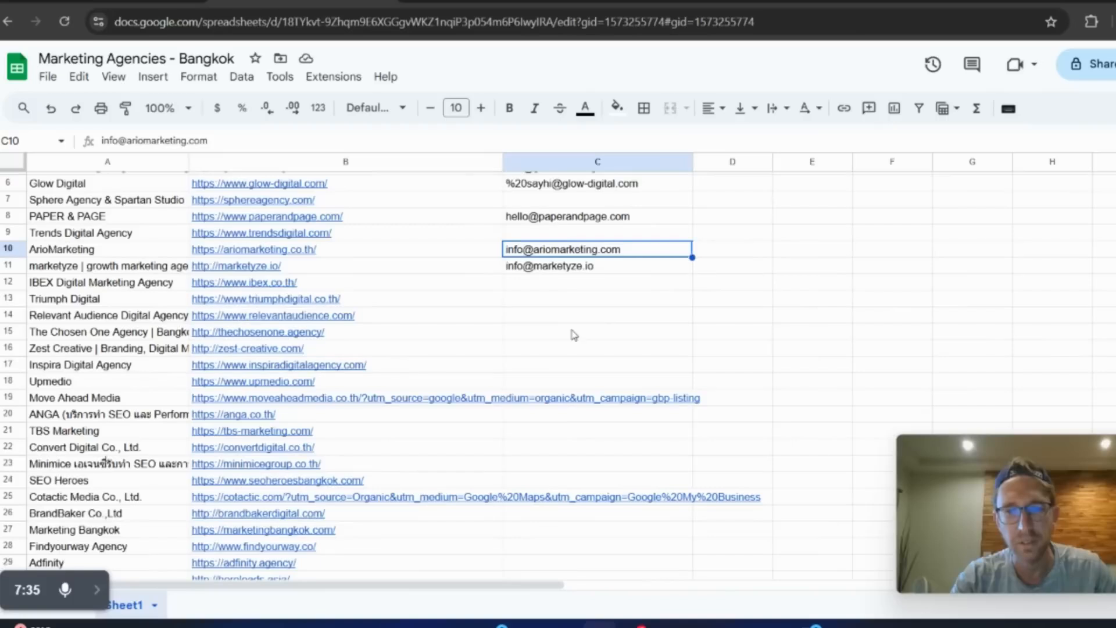
pyautogui.click(543, 271)
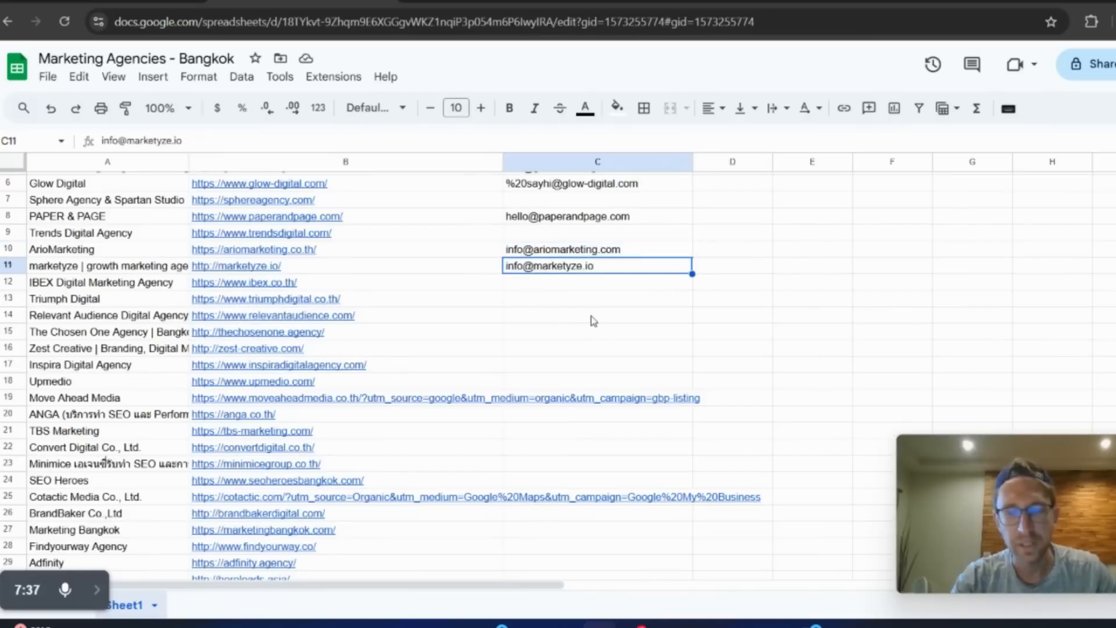
# Step: Check the column C entries in rows 12 to 17, including the website link of IBEX Digital Marketing Agency
pyautogui.click(565, 287)
pyautogui.click(574, 319)
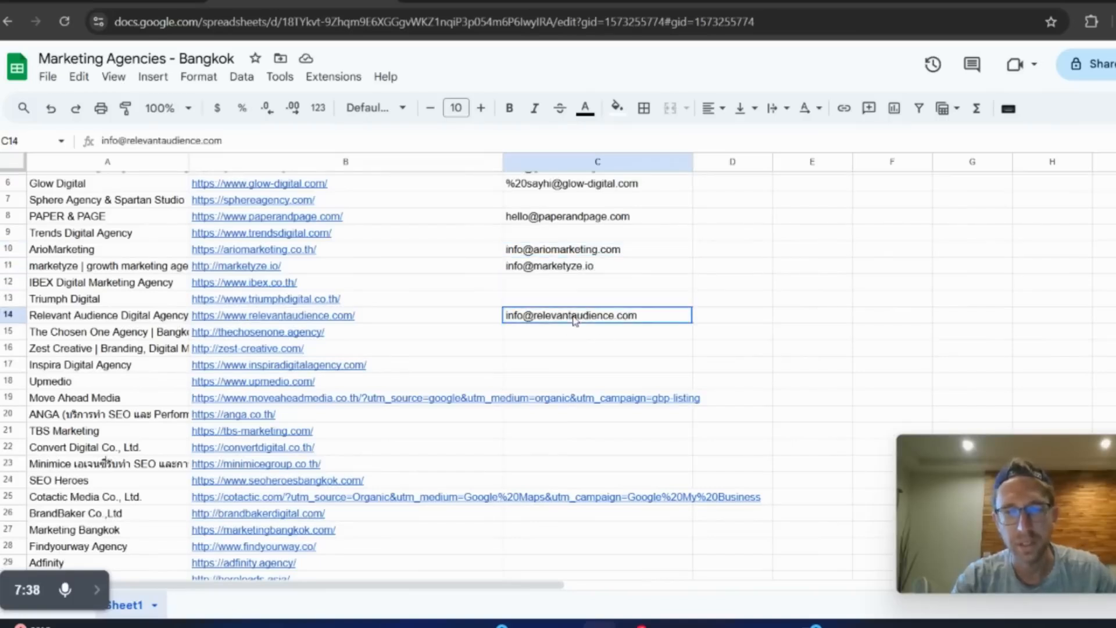
pyautogui.click(535, 284)
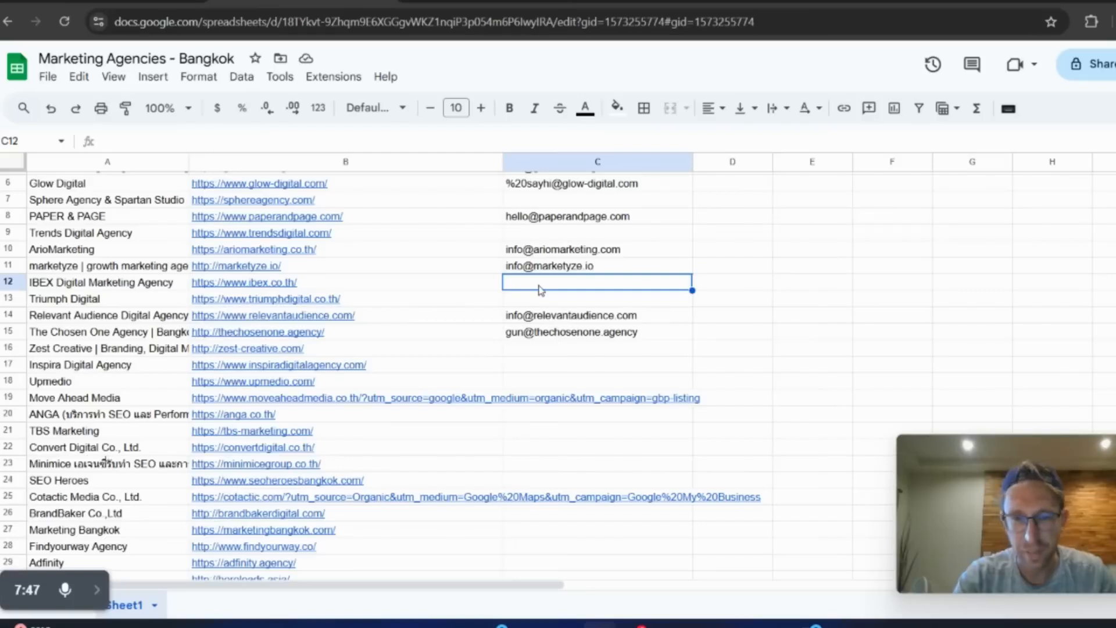
pyautogui.click(272, 284)
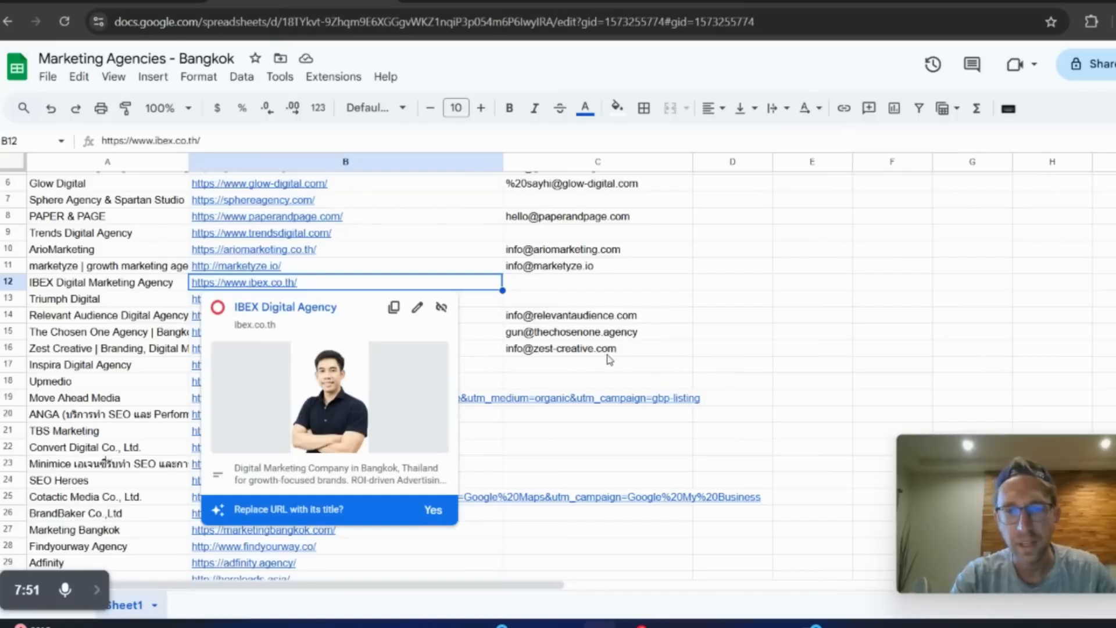
pyautogui.click(591, 353)
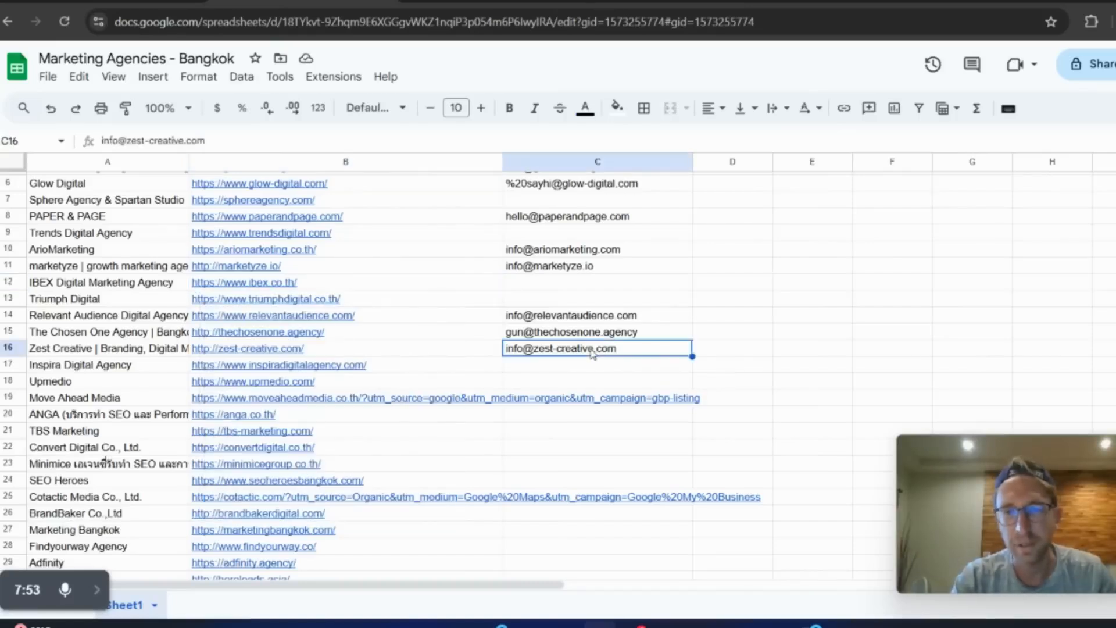
pyautogui.scroll(-2, 590, 356)
pyautogui.press('Down')
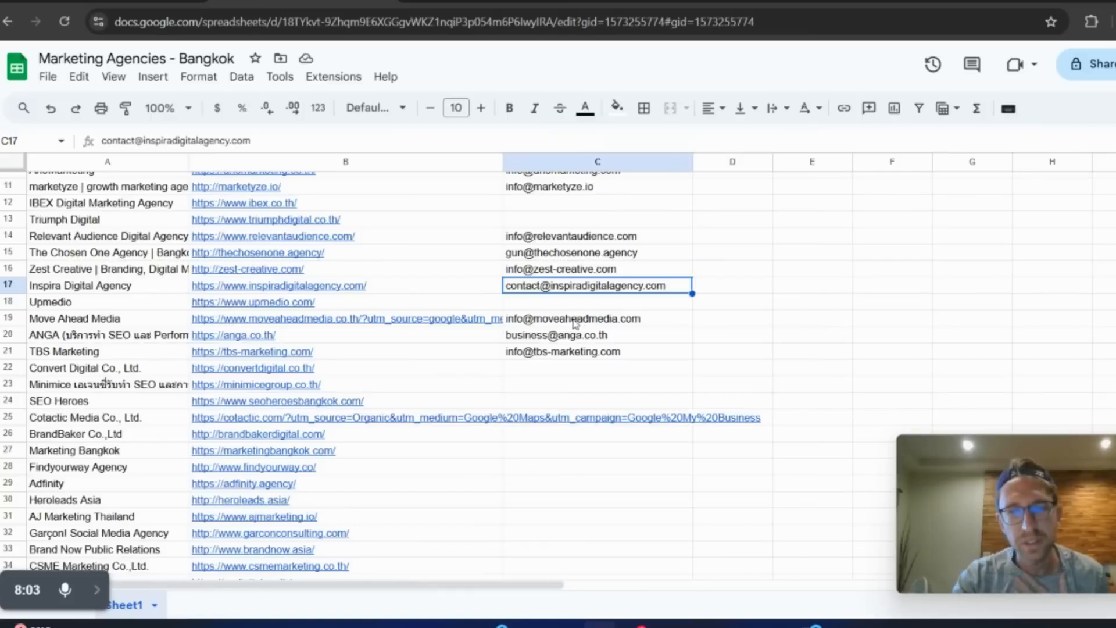
# Step: Check the emails collected in column C for rows 19 to 24, from Move Ahead Media to SEO Heroes
pyautogui.click(574, 321)
pyautogui.click(580, 337)
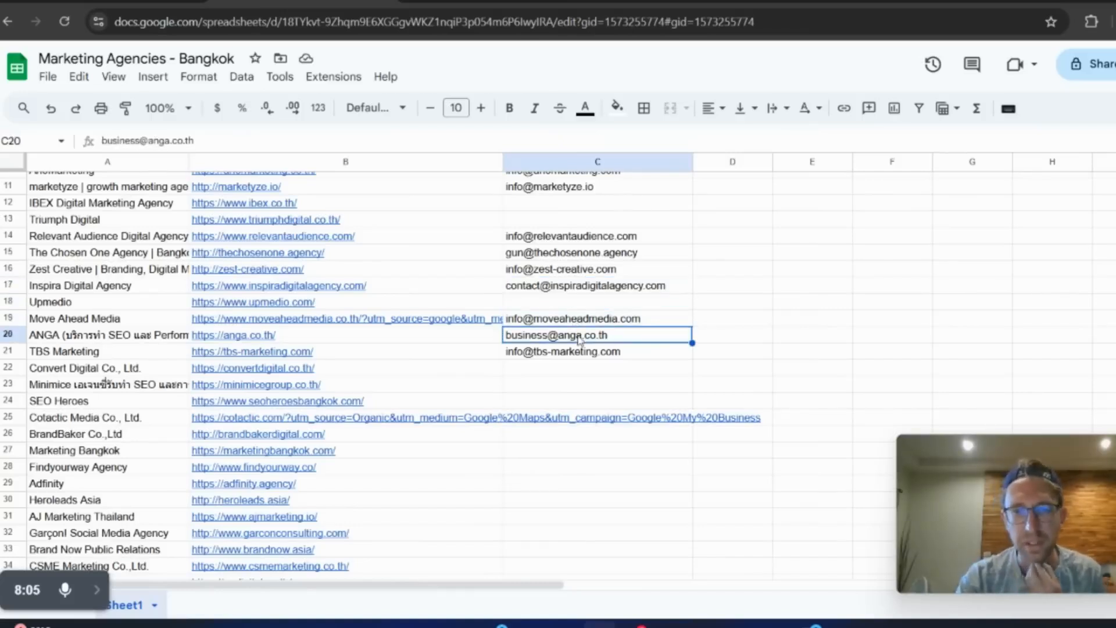
pyautogui.press('Down')
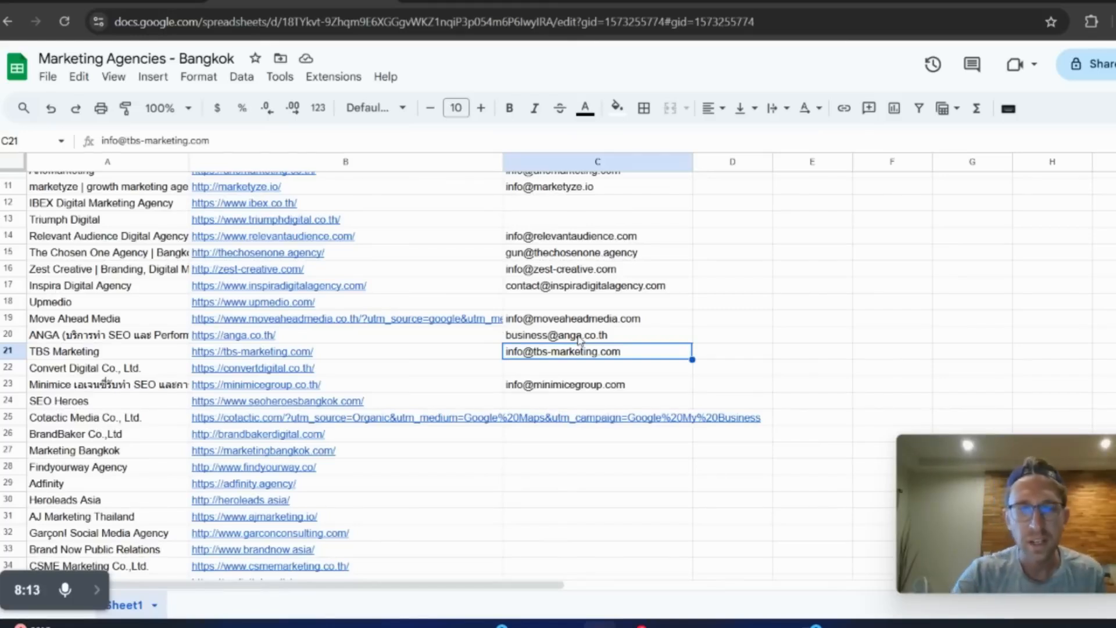
pyautogui.click(568, 387)
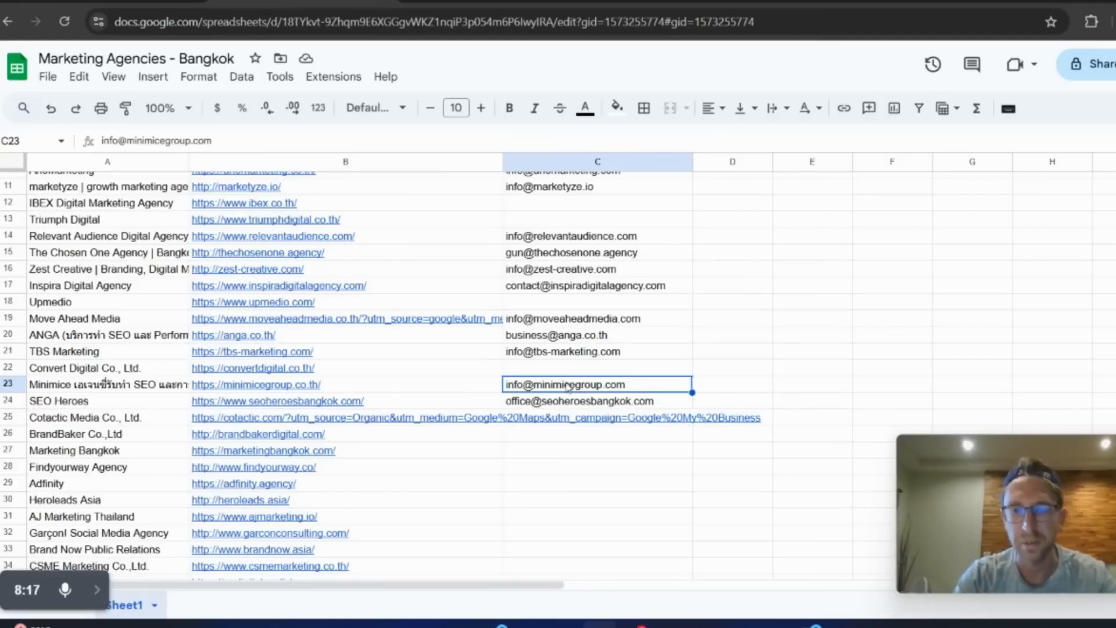
pyautogui.click(580, 405)
pyautogui.scroll(-2, 582, 405)
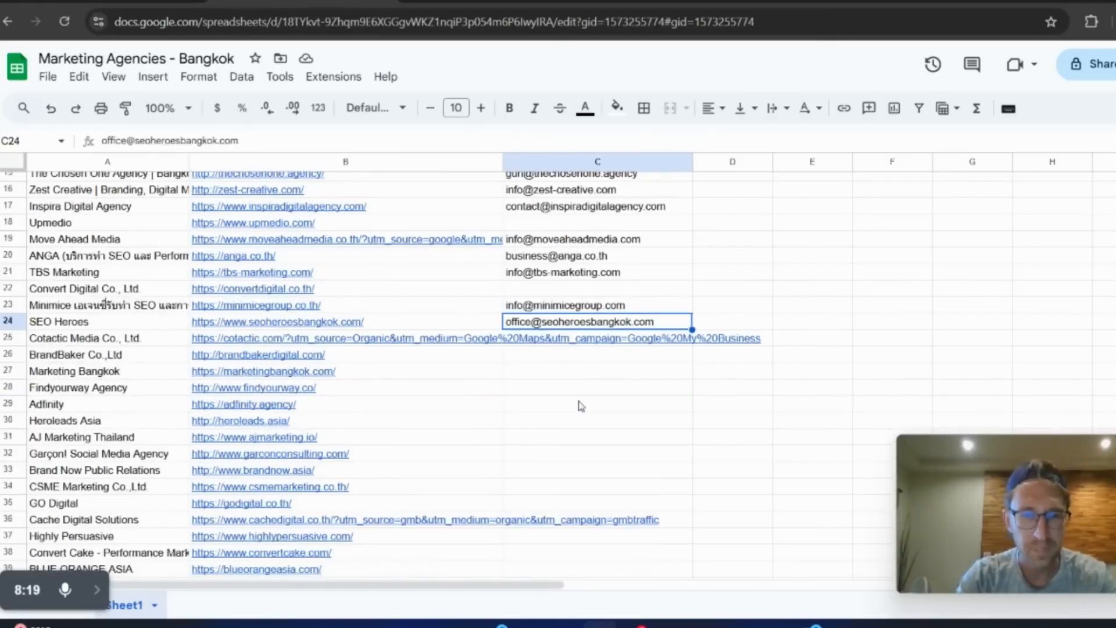
# Step: Switch back to the Make scenario and check the operation counts from the HTTP request through the text parsers
pyautogui.click(128, 1)
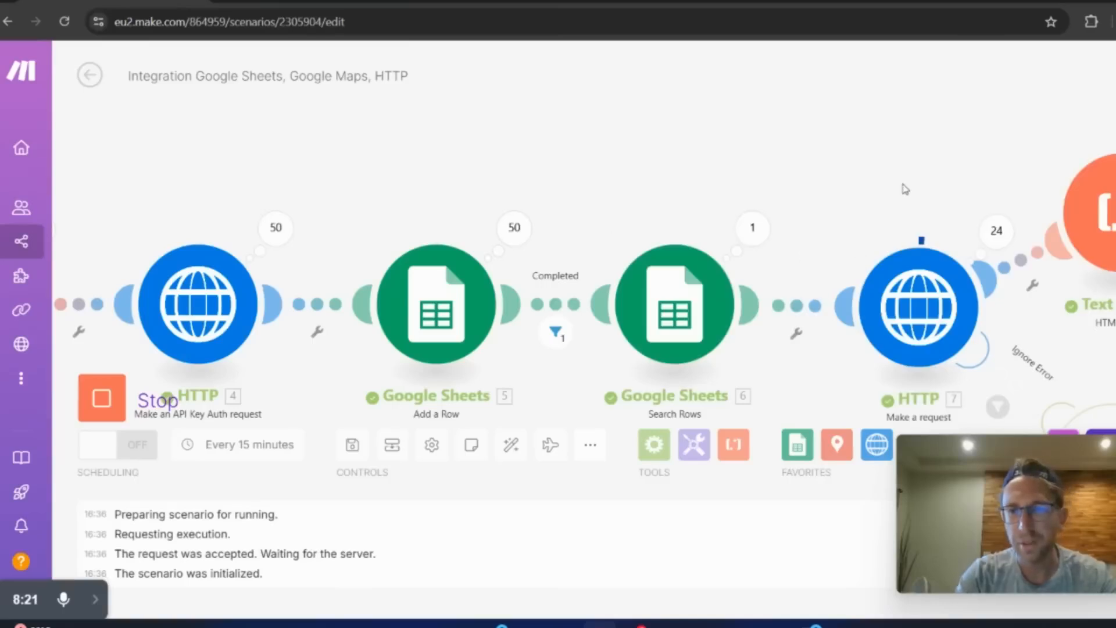
pyautogui.moveTo(904, 189); pyautogui.dragTo(659, 173)
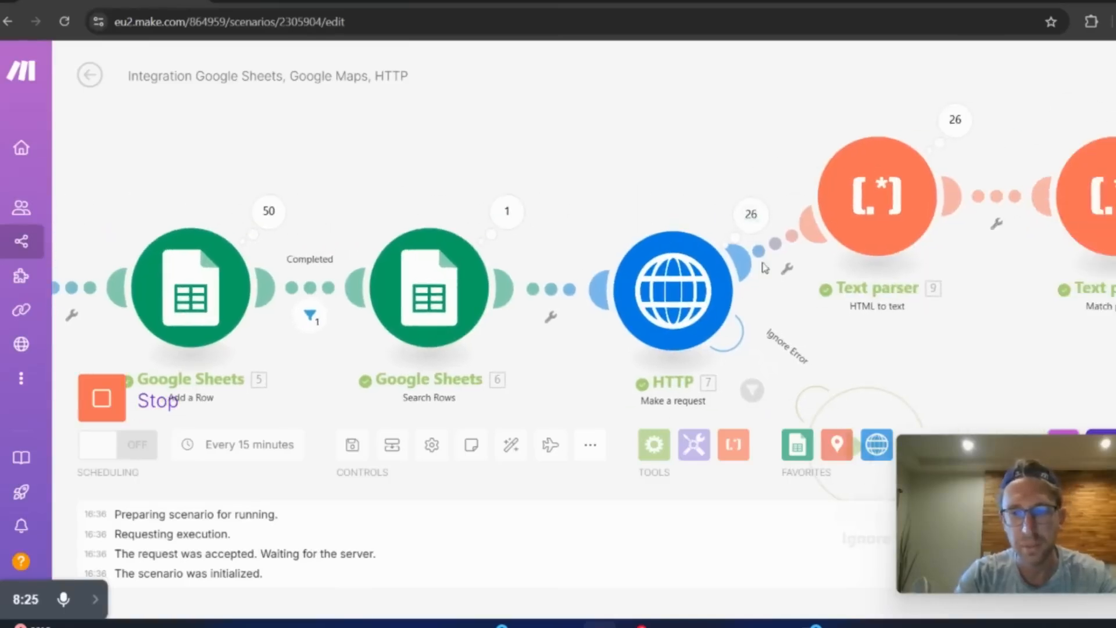
pyautogui.moveTo(994, 303); pyautogui.dragTo(792, 361)
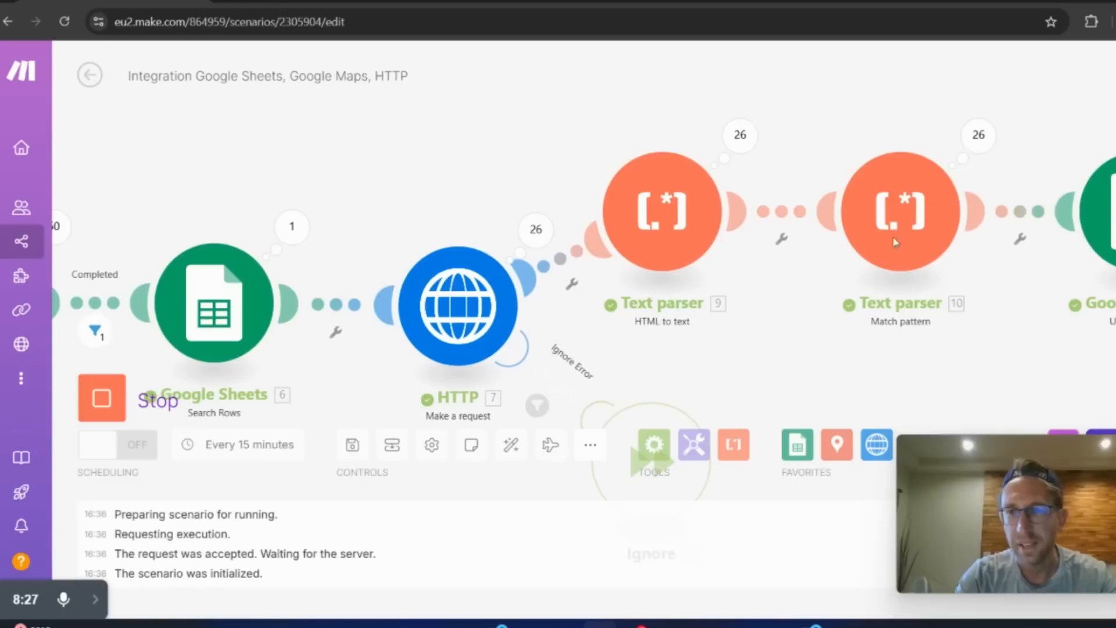
pyautogui.hscroll(4, 1014, 391)
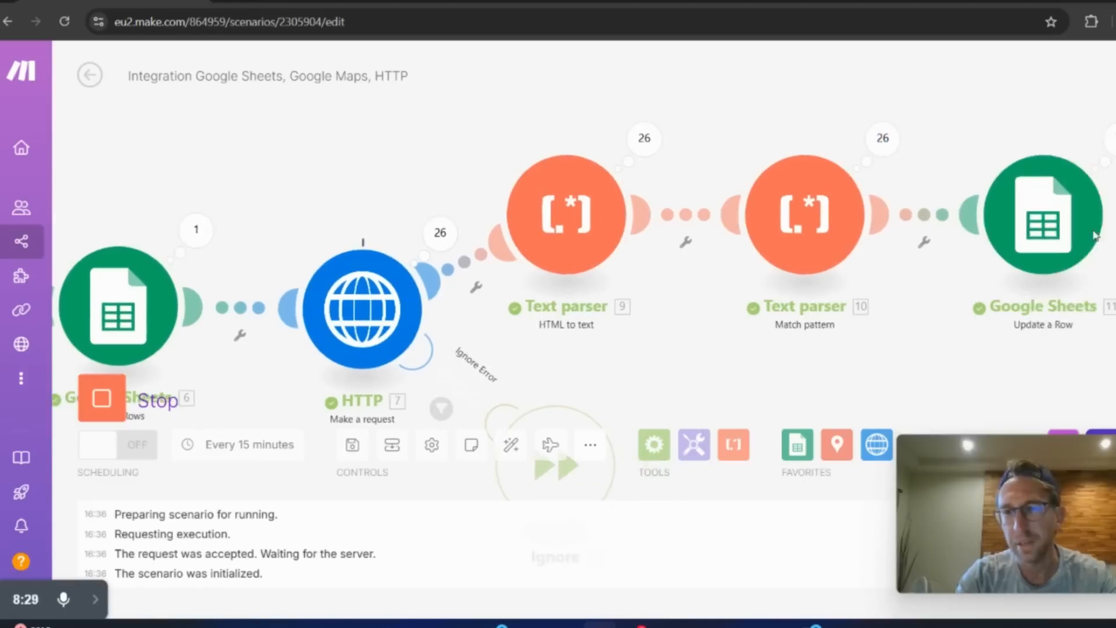
# Step: Examine the full list of operations performed by the Update a Row module, and close it
pyautogui.hscroll(3, 1074, 274)
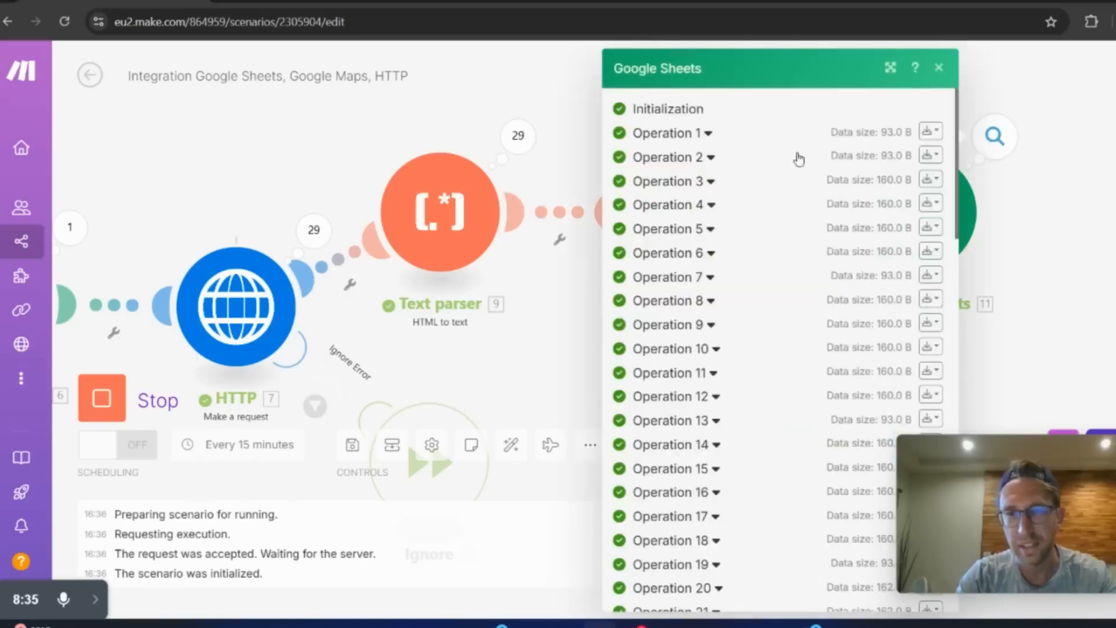
pyautogui.scroll(-15, 773, 261)
pyautogui.scroll(-2, 766, 340)
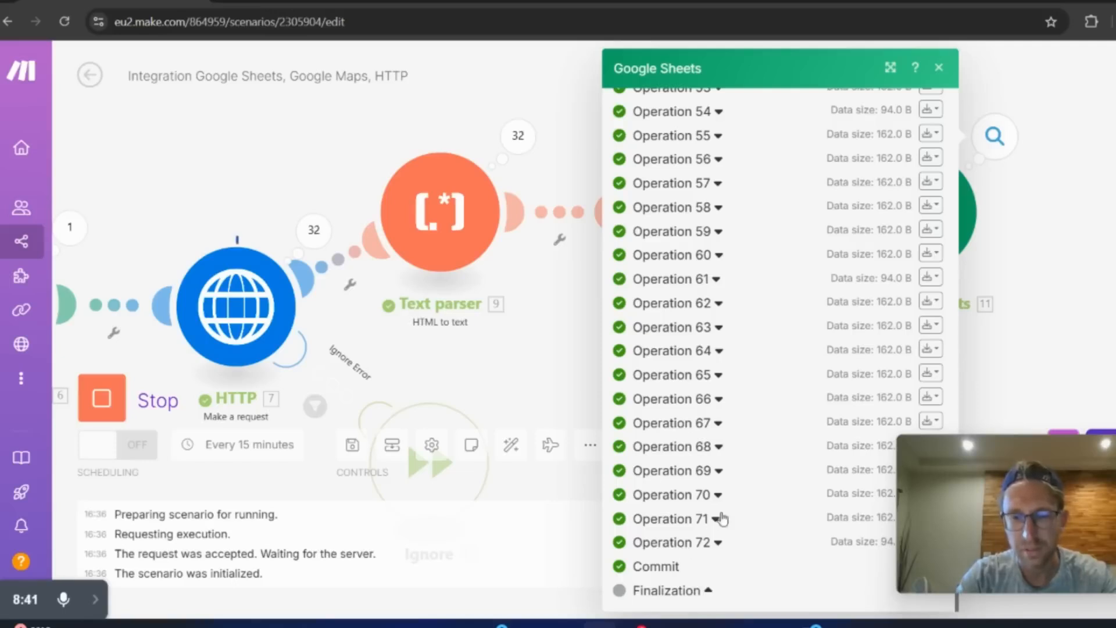
pyautogui.click(939, 68)
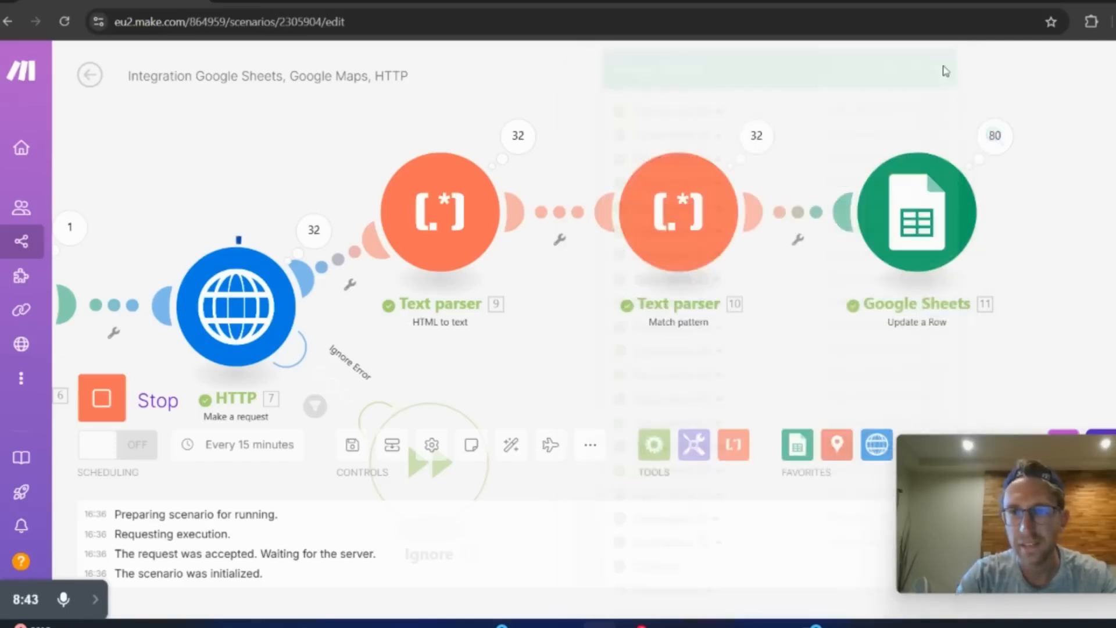
# Step: Switch to the spreadsheet and check the column C emails in rows 32 to 34, including the website link of Garçon! Social Media Agency
pyautogui.hotkey('ctrl', 'Tab')
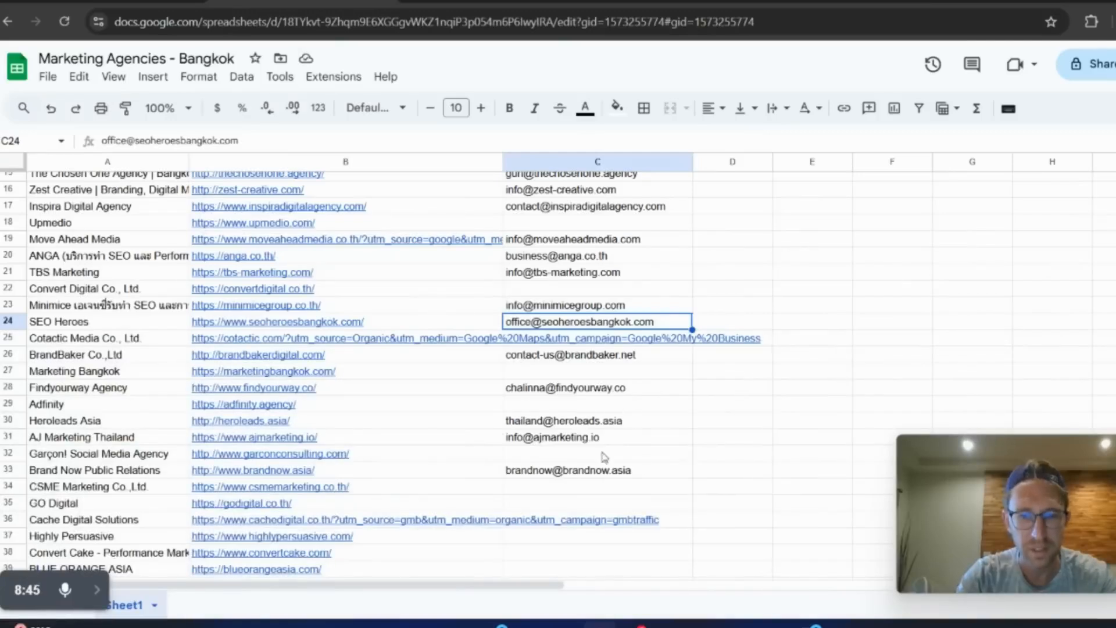
pyautogui.click(584, 472)
pyautogui.scroll(-2, 704, 458)
pyautogui.scroll(-5, 704, 457)
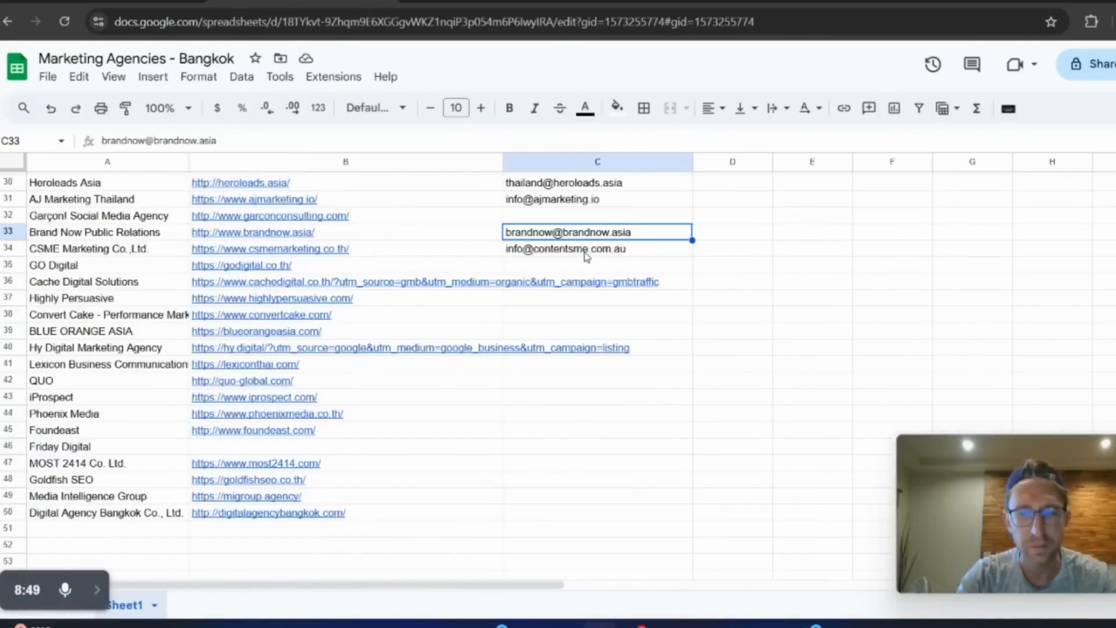
pyautogui.click(587, 251)
pyautogui.click(302, 217)
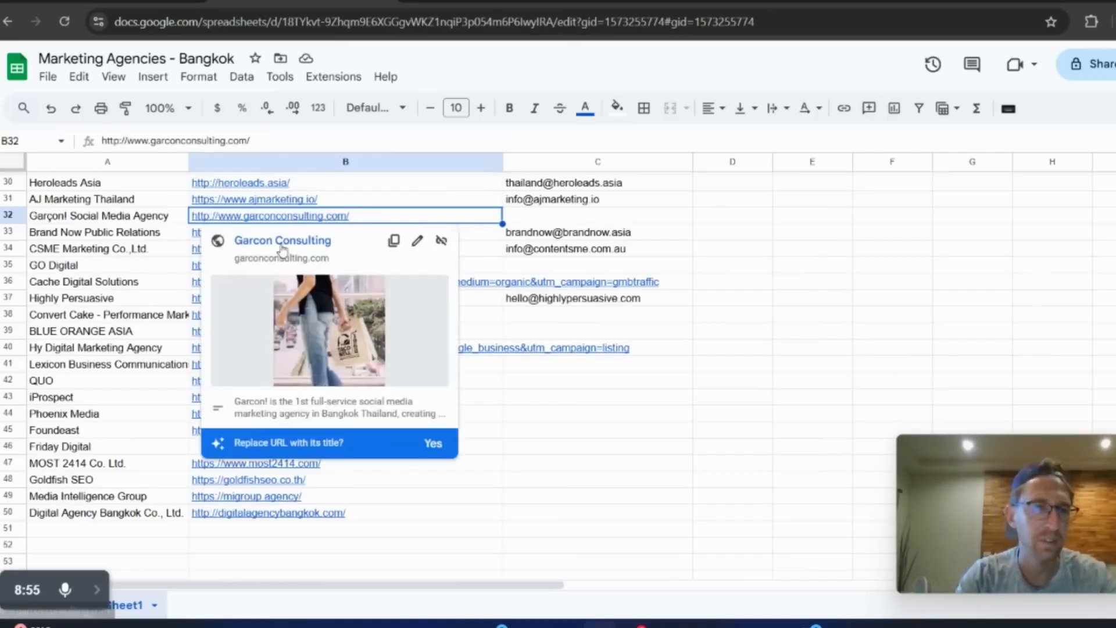
pyautogui.click(577, 222)
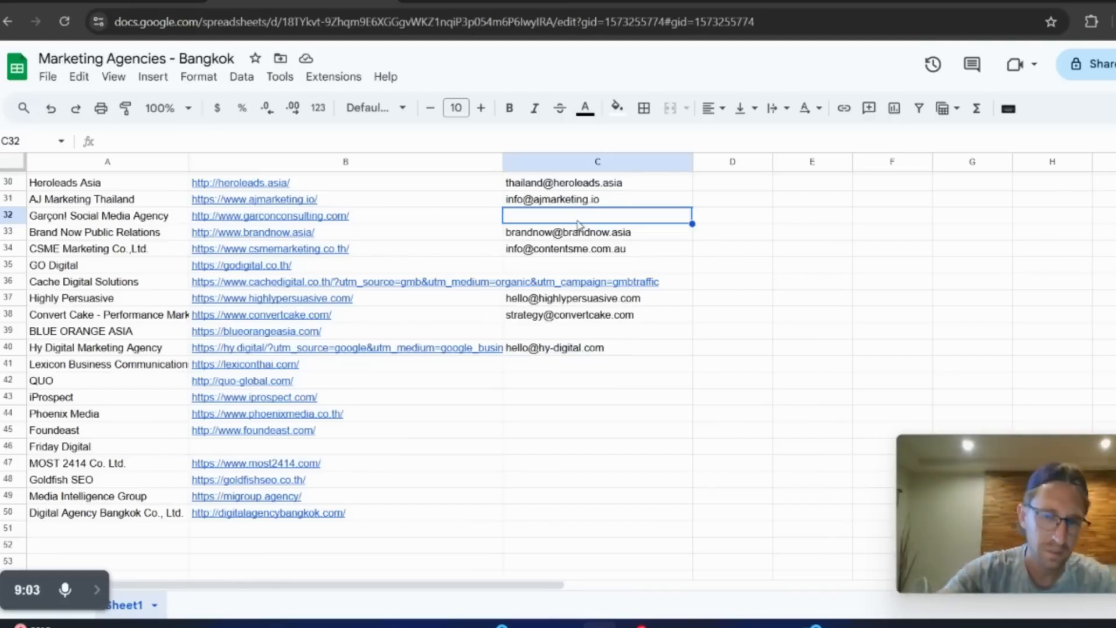
# Step: Check the column C emails for Hy Digital Marketing Agency, Phoenix Media, Foundeast and MOST 2414 Co. Ltd
pyautogui.click(574, 353)
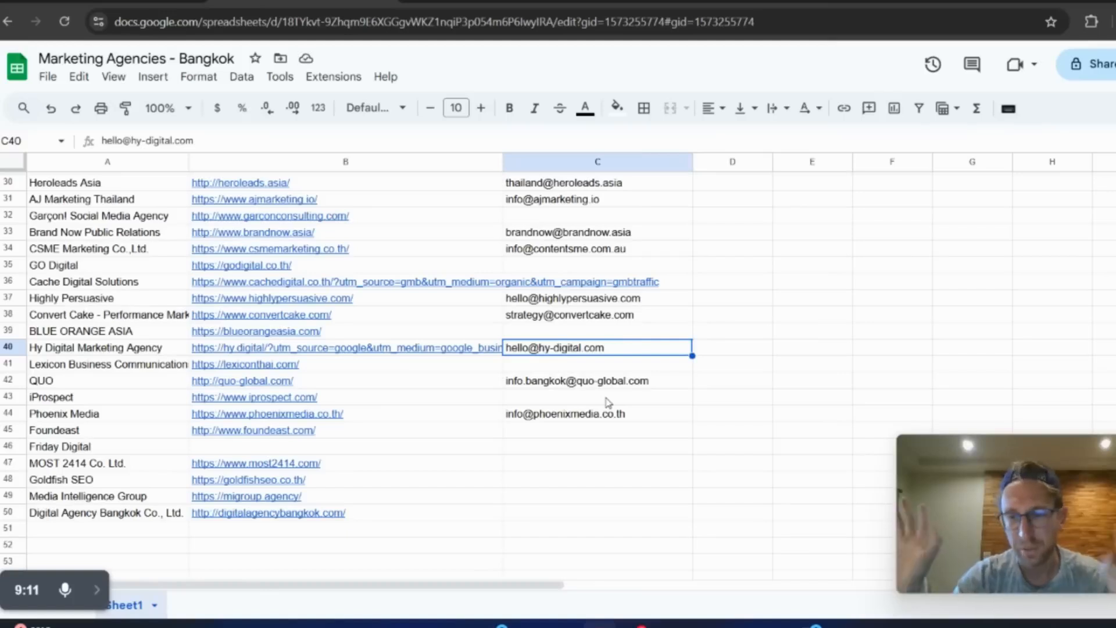
pyautogui.click(549, 414)
pyautogui.click(552, 430)
pyautogui.click(566, 465)
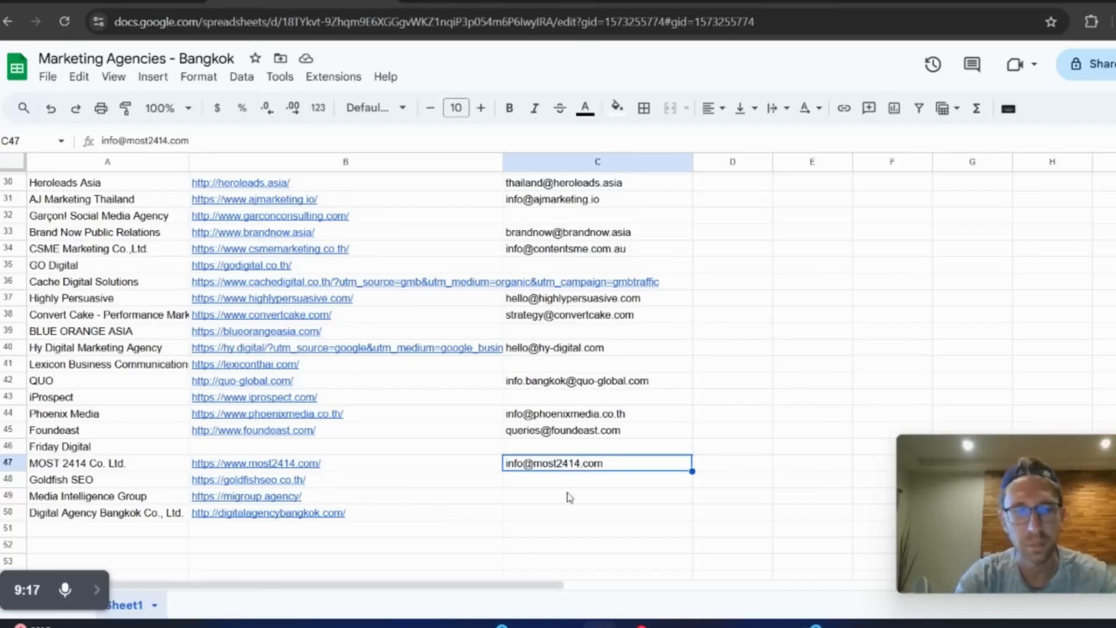
# Step: Check the module operation counts in Make, and return to the spreadsheet to check the column C entries in rows 49 and 50
pyautogui.click(120, 2)
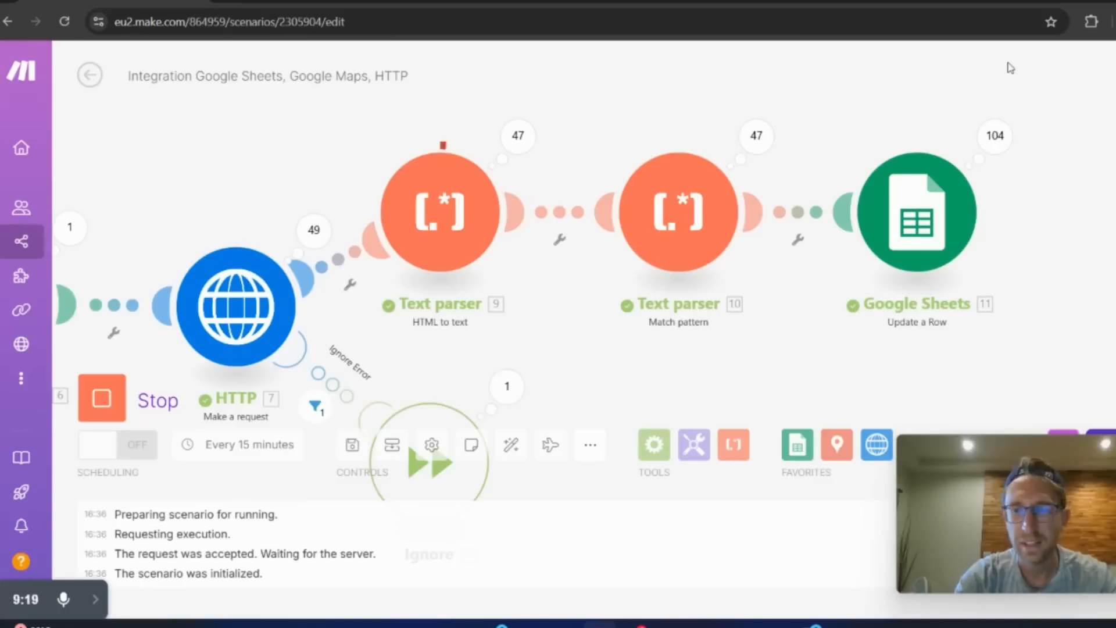
pyautogui.click(325, 2)
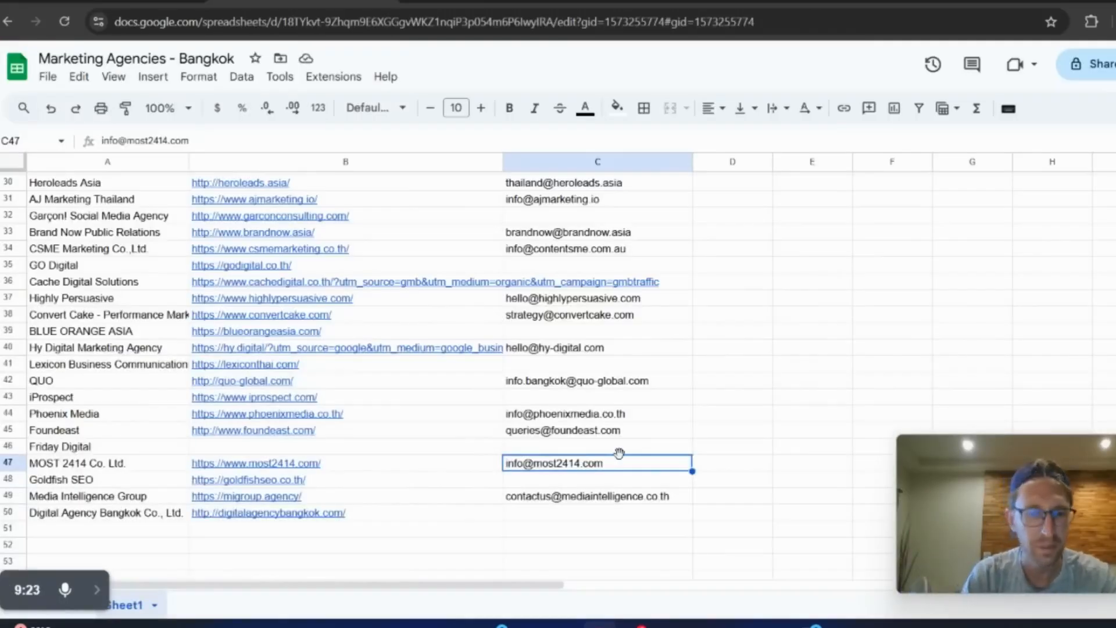
pyautogui.click(550, 496)
pyautogui.click(553, 512)
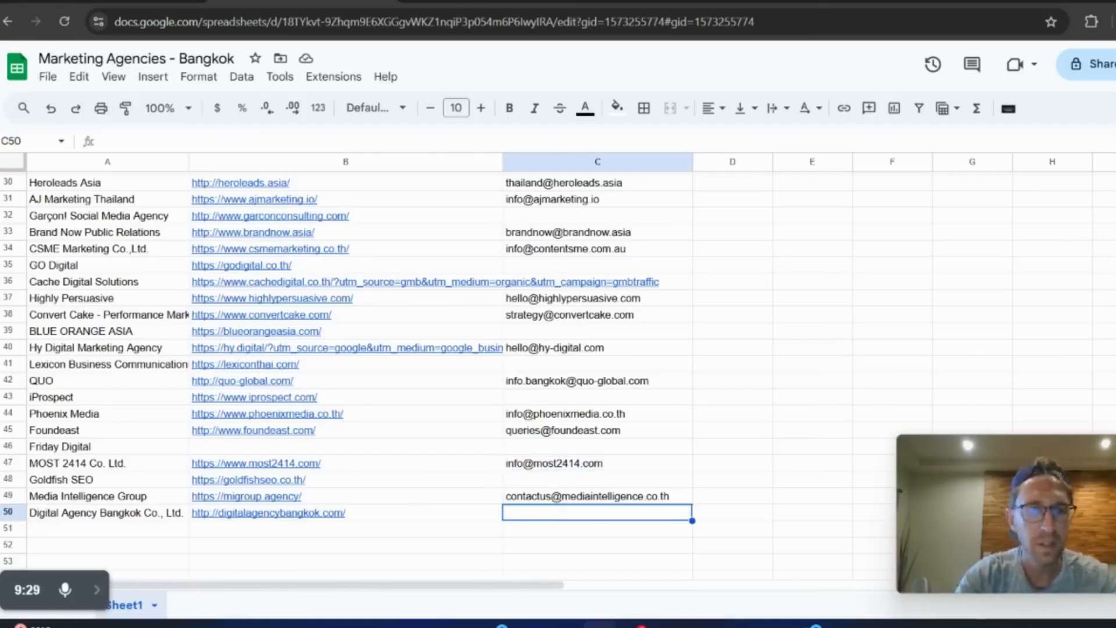
# Step: Switch to the Make scenario and check the latest entries of the execution log
pyautogui.click(145, 1)
pyautogui.moveTo(129, 572); pyautogui.dragTo(327, 565)
pyautogui.click(334, 568)
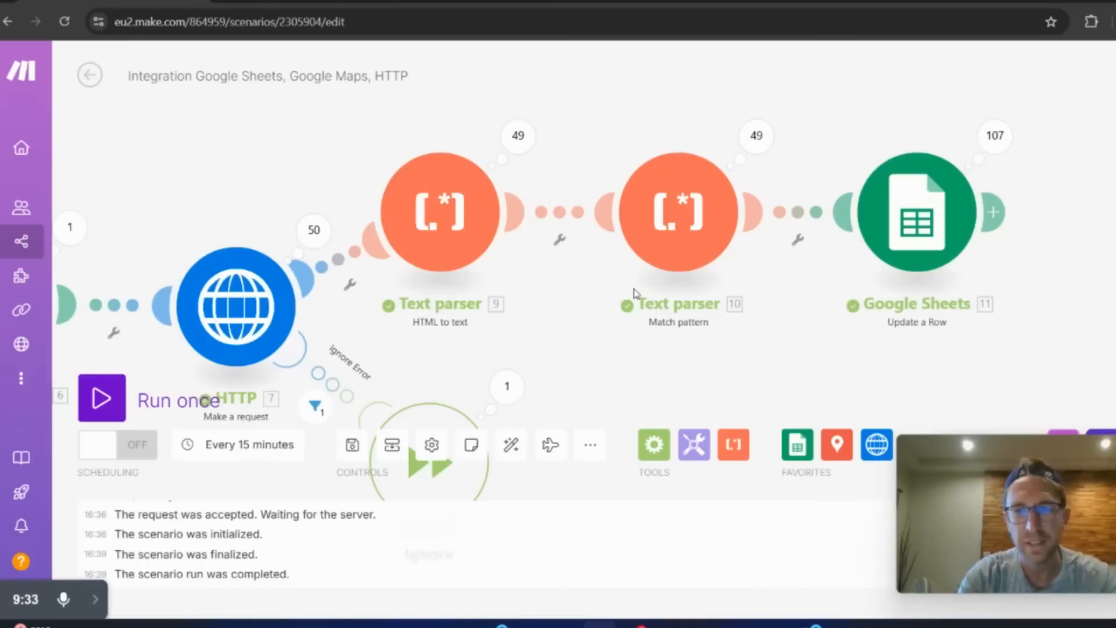
# Step: Open the Google Maps Search For Places settings, highlight "bangkok" in the places query, and close the settings
pyautogui.moveTo(258, 201); pyautogui.dragTo(787, 137)
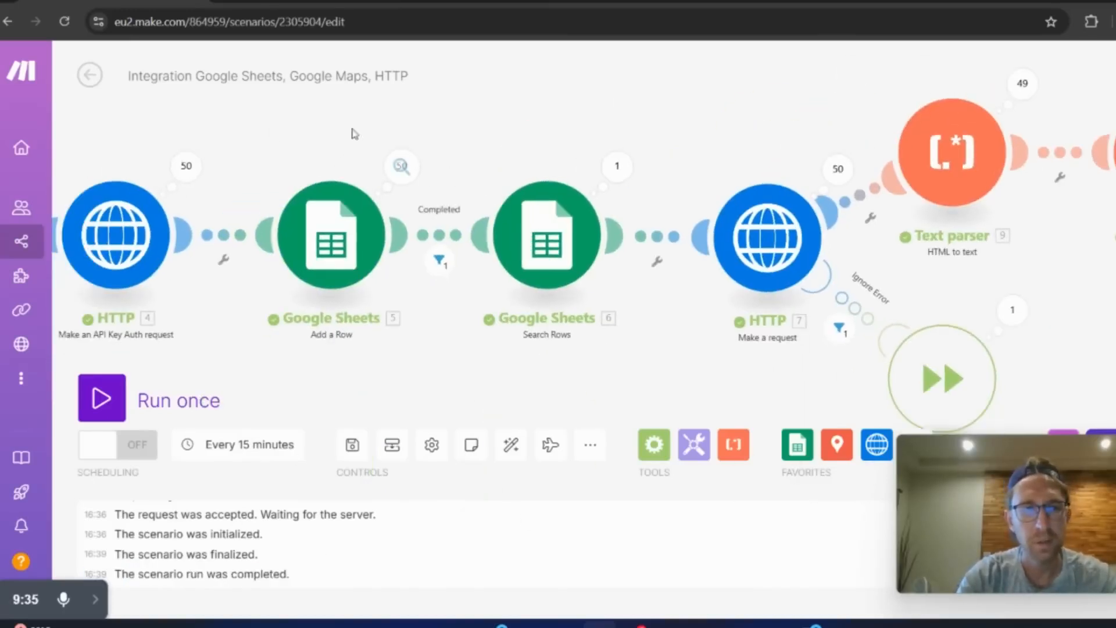
pyautogui.moveTo(351, 132); pyautogui.dragTo(810, 127)
pyautogui.moveTo(417, 244); pyautogui.dragTo(556, 236)
pyautogui.click(556, 235)
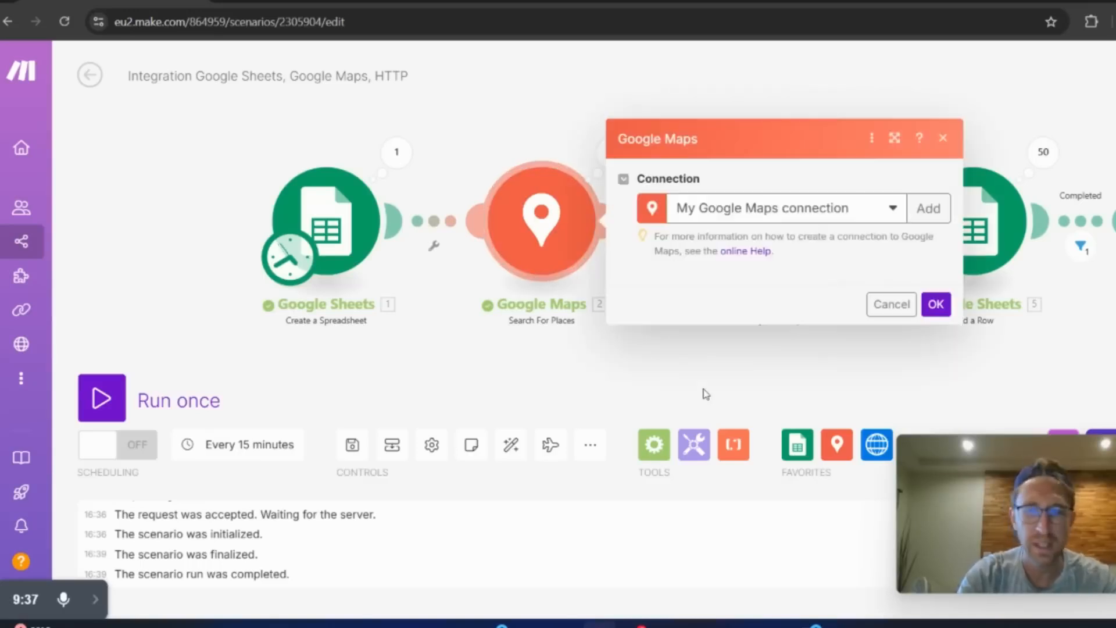
pyautogui.doubleClick(785, 302)
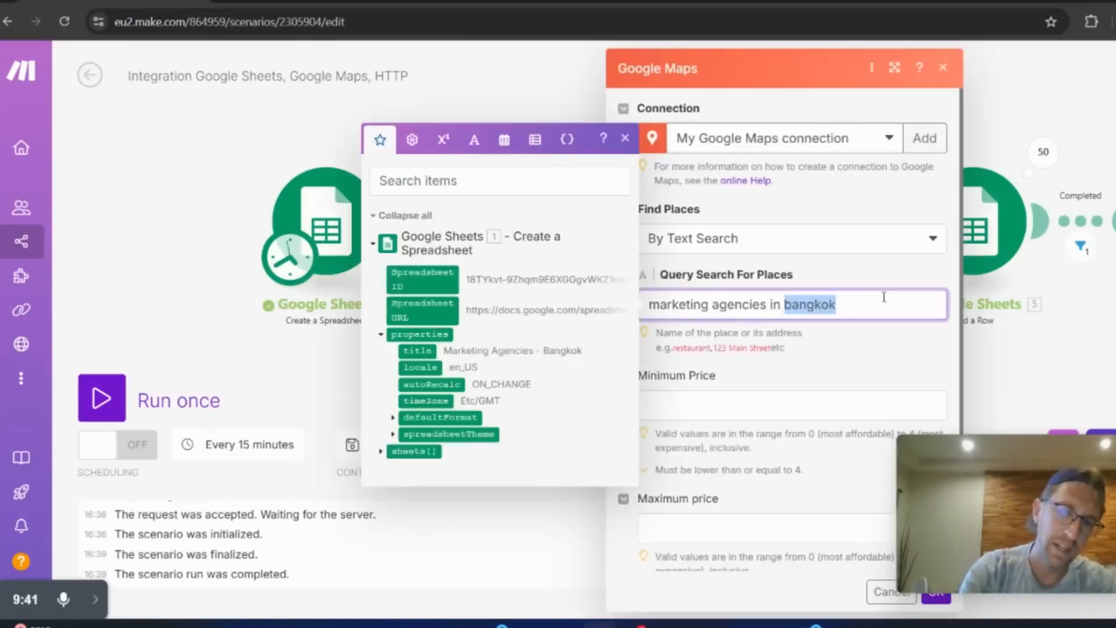
pyautogui.click(1055, 108)
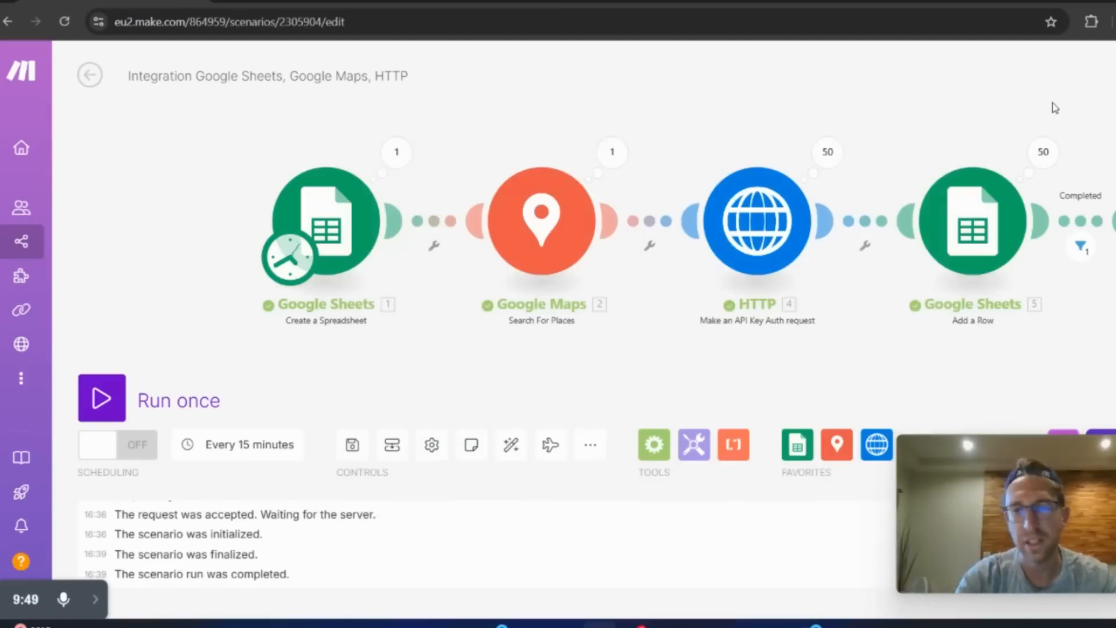
pyautogui.moveTo(1055, 108); pyautogui.dragTo(947, 120)
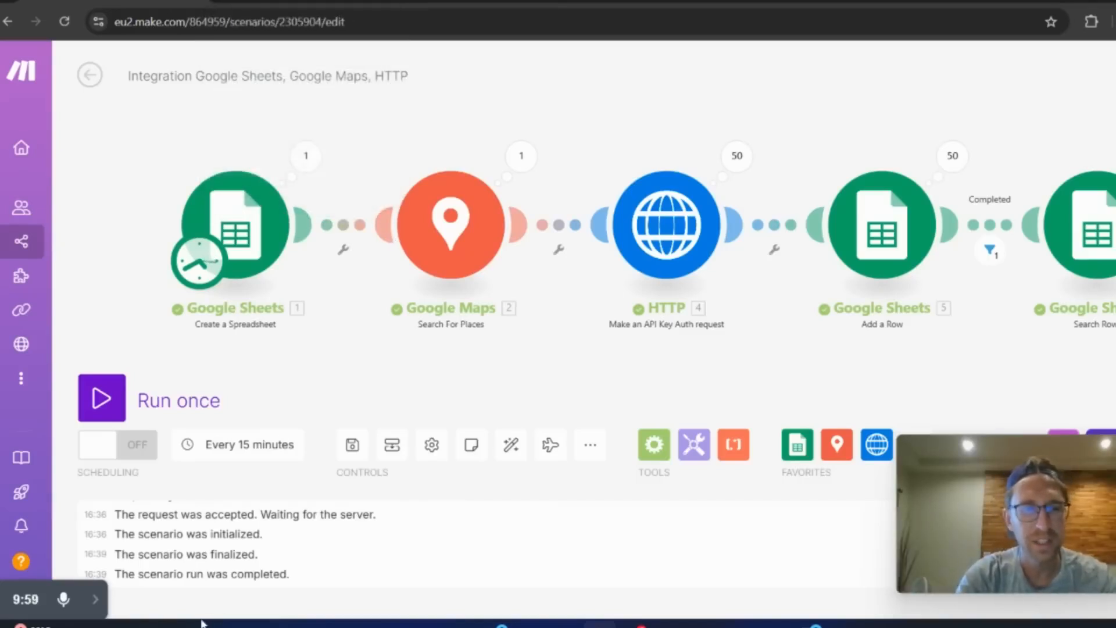
pyautogui.click(91, 602)
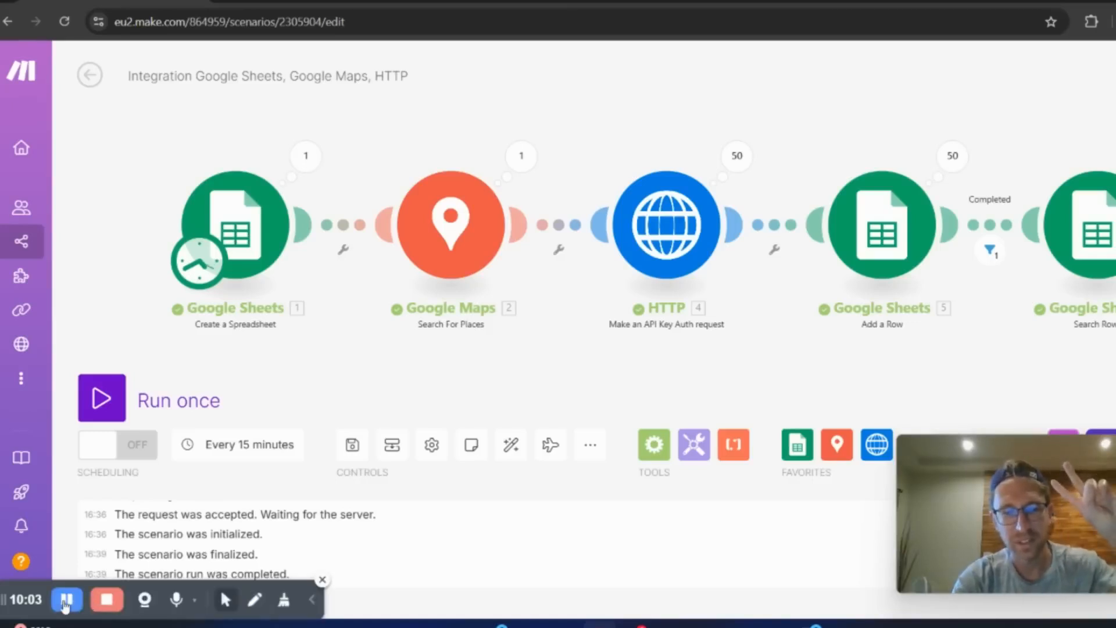